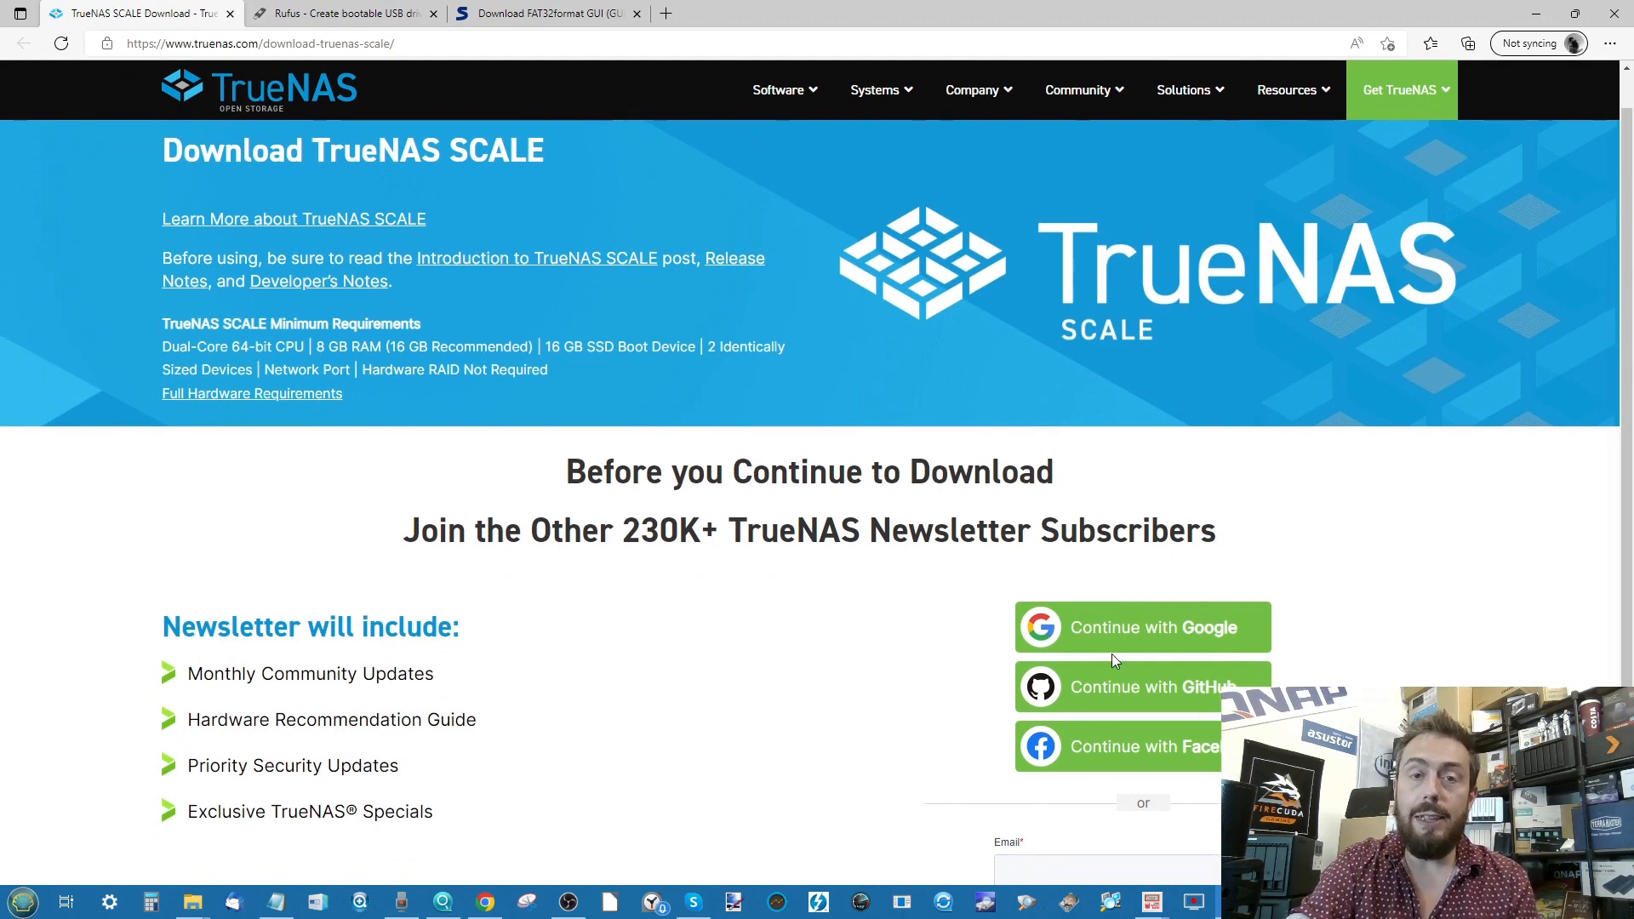
# - Scroll the TrueNAS SCALE download page and decline the newsletter to reveal the STABLE and BETA downloads
pyautogui.scroll(-1, 1112, 653)
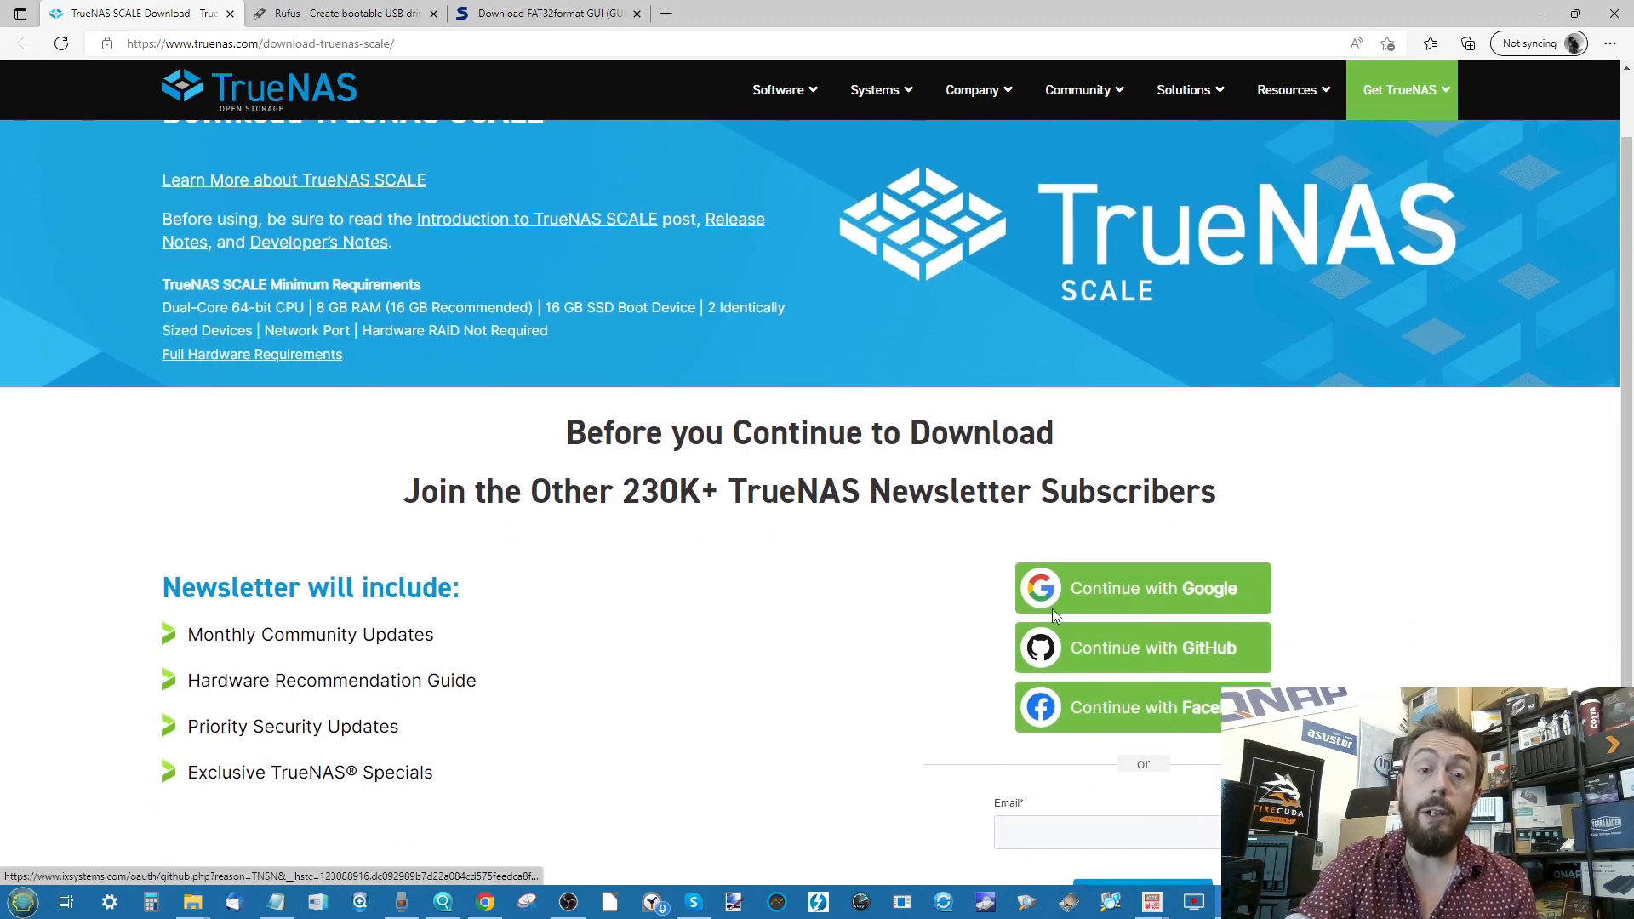
pyautogui.scroll(-1, 1013, 575)
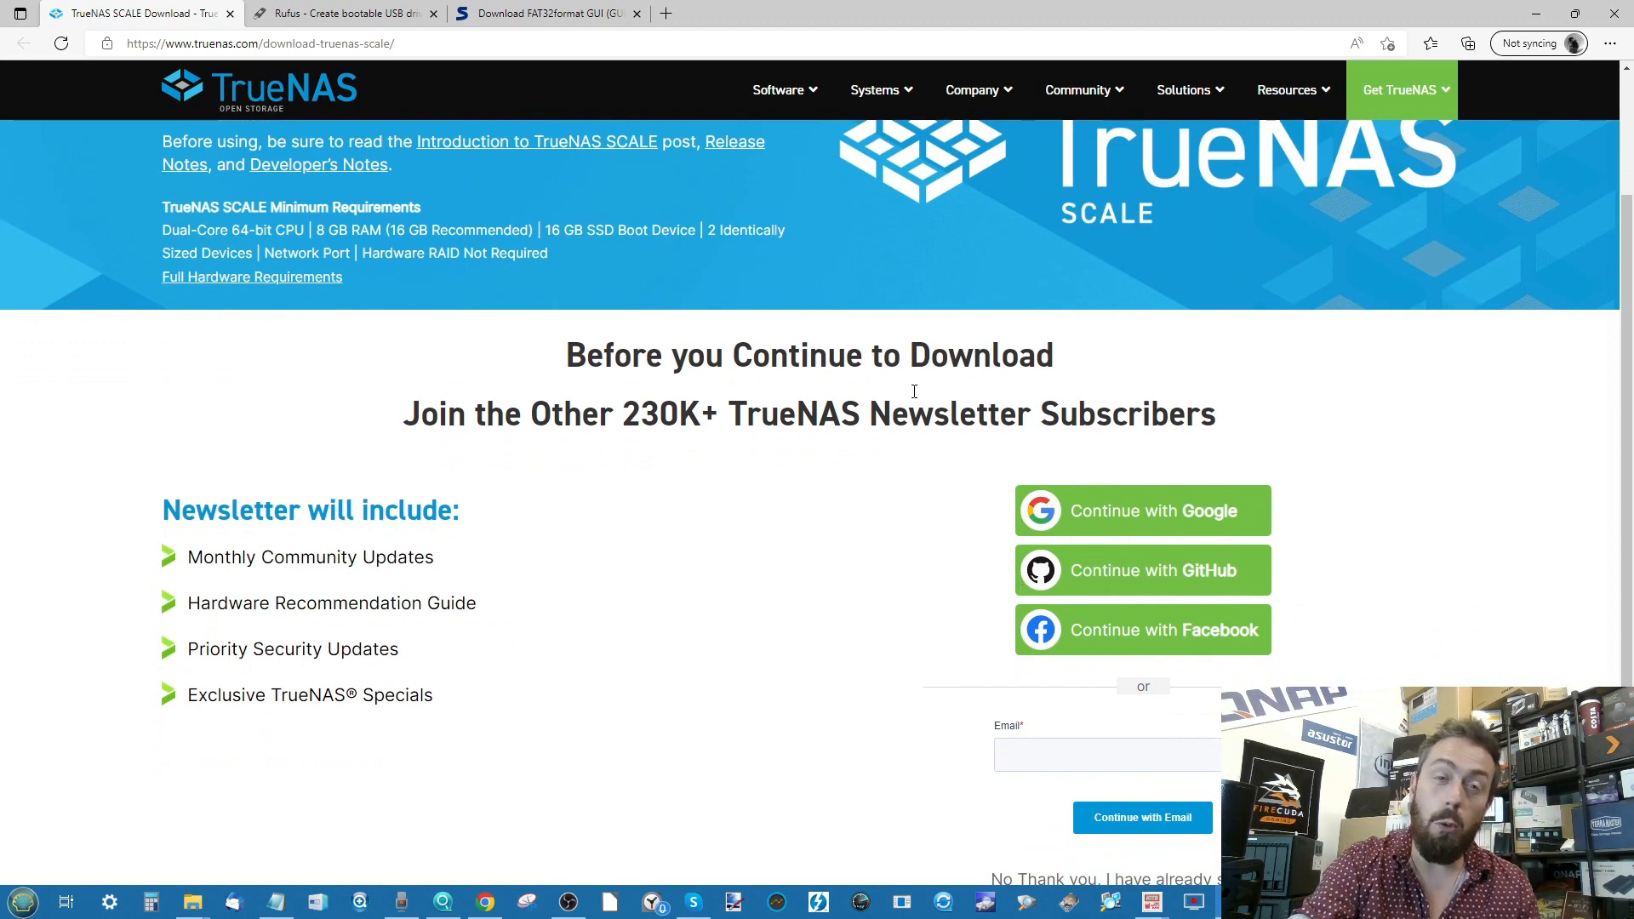
pyautogui.scroll(-1, 916, 397)
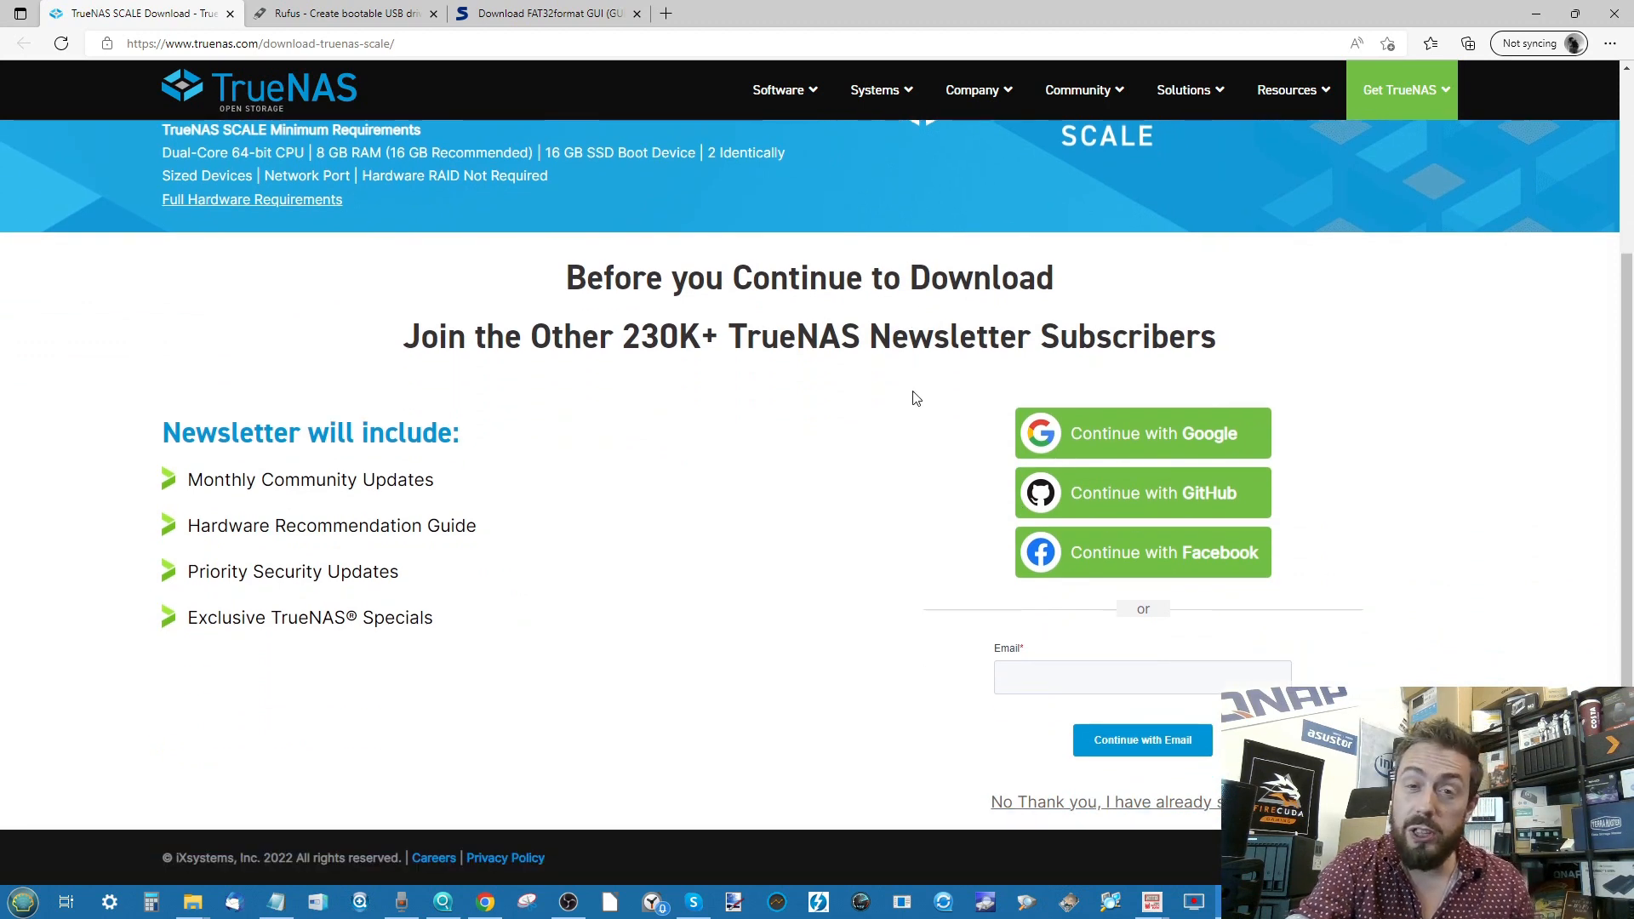
pyautogui.click(1146, 804)
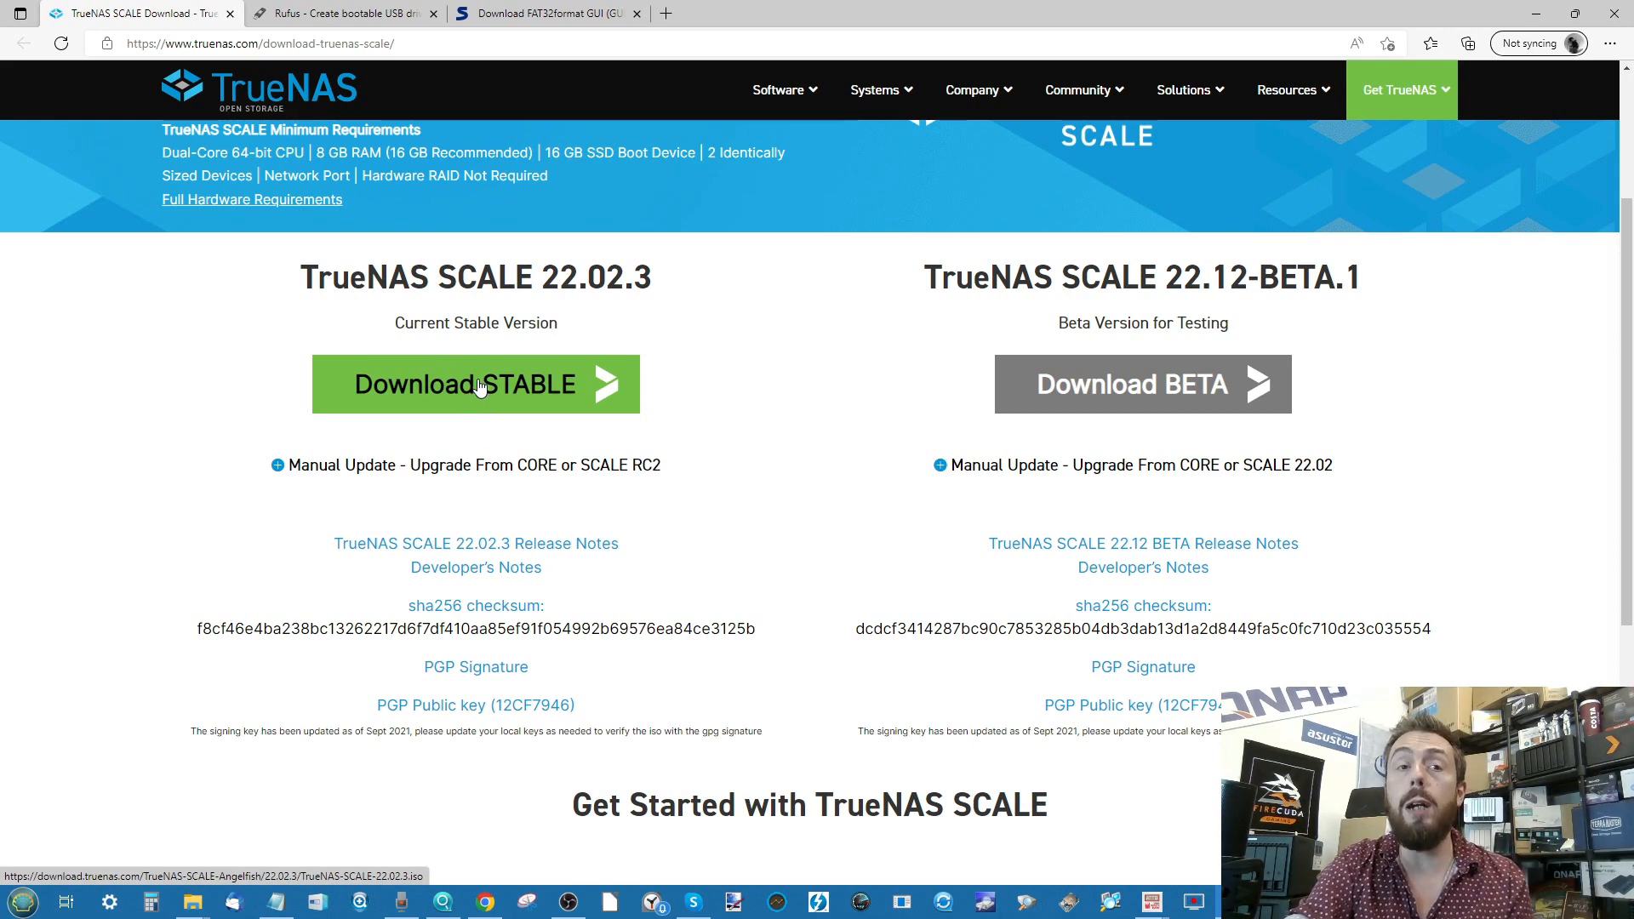
pyautogui.click(396, 10)
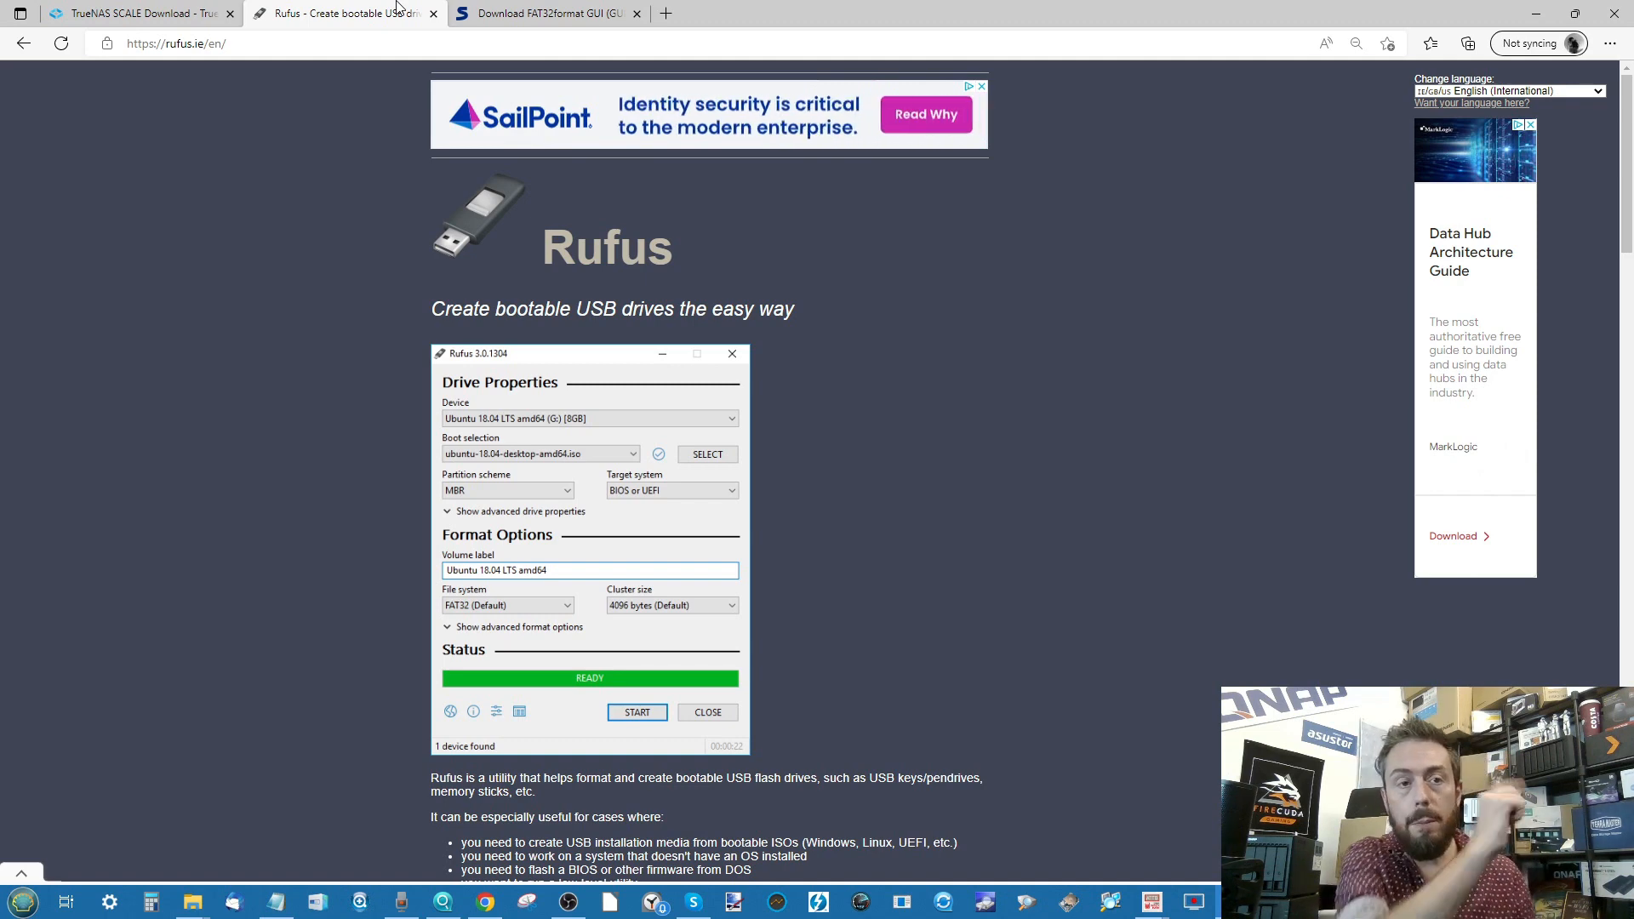
# - Scroll rufus.ie down to the Download section listing Rufus 3.20 and its portable version
pyautogui.scroll(-6, 611, 324)
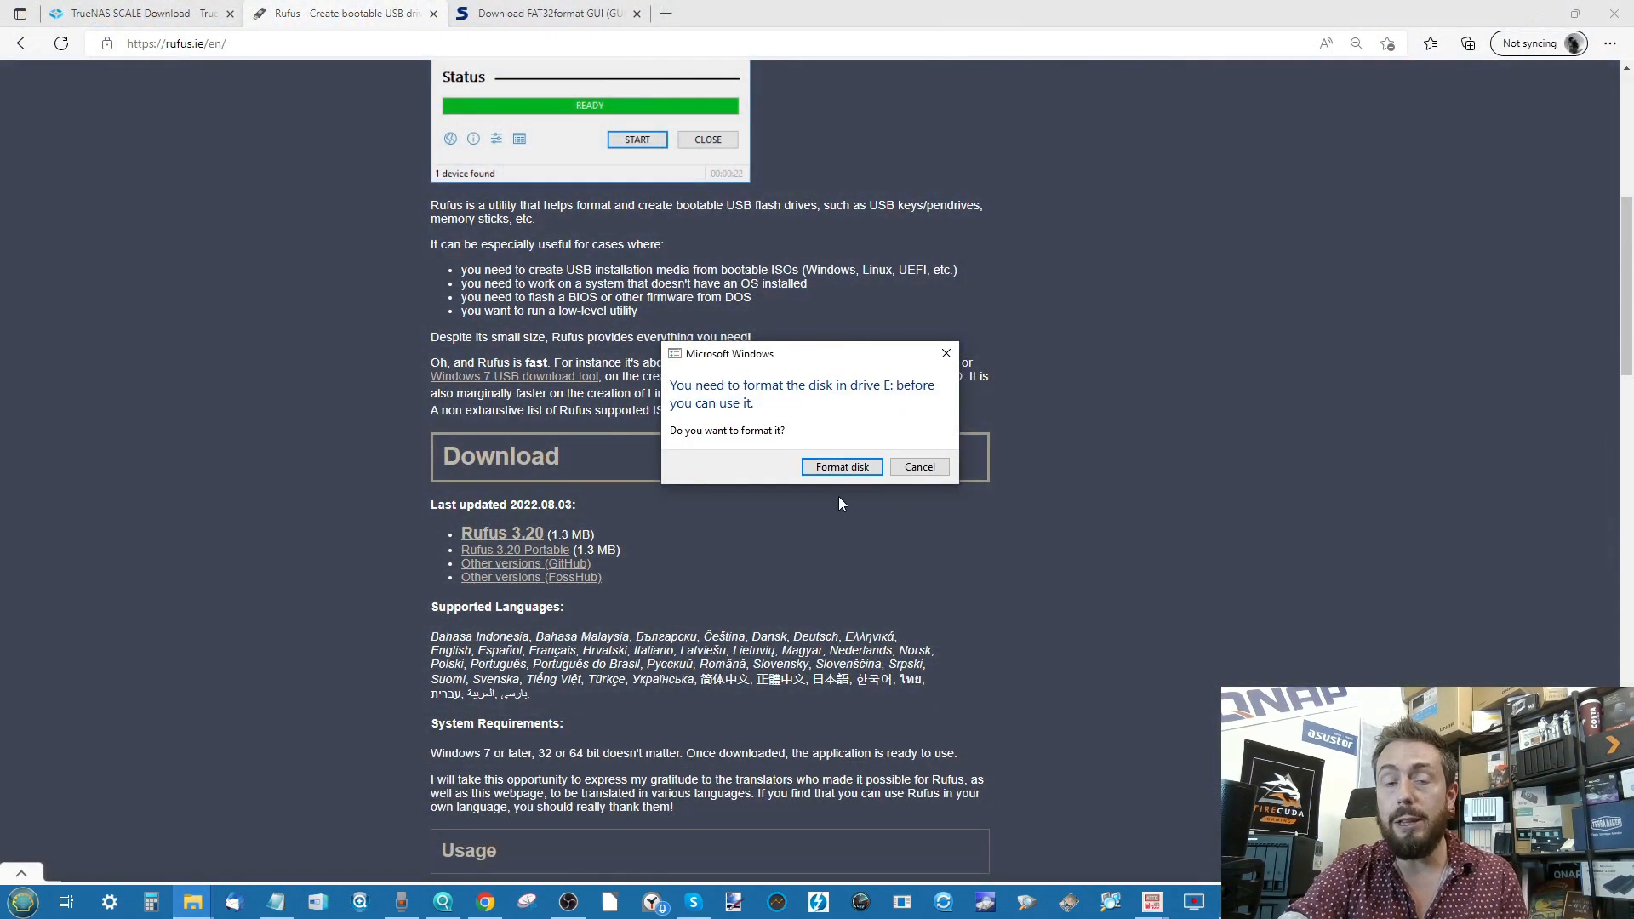
# - Open the Format dialog for USB Drive (E:) from This PC, check its file system options, then minimize Explorer
pyautogui.click(193, 901)
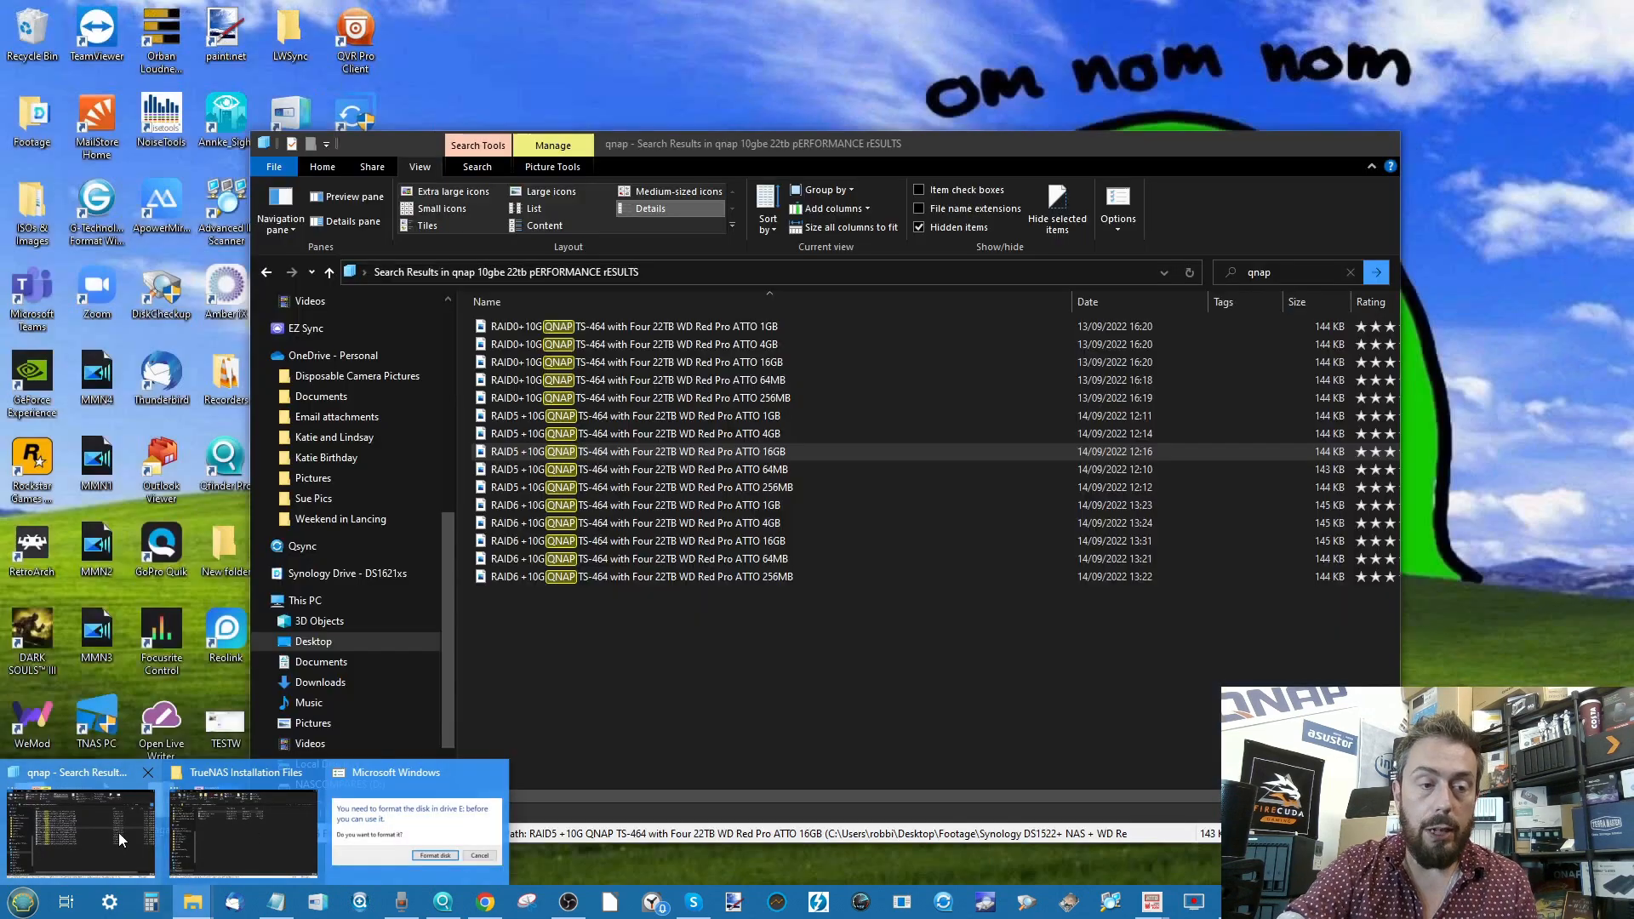
pyautogui.click(119, 833)
pyautogui.click(368, 596)
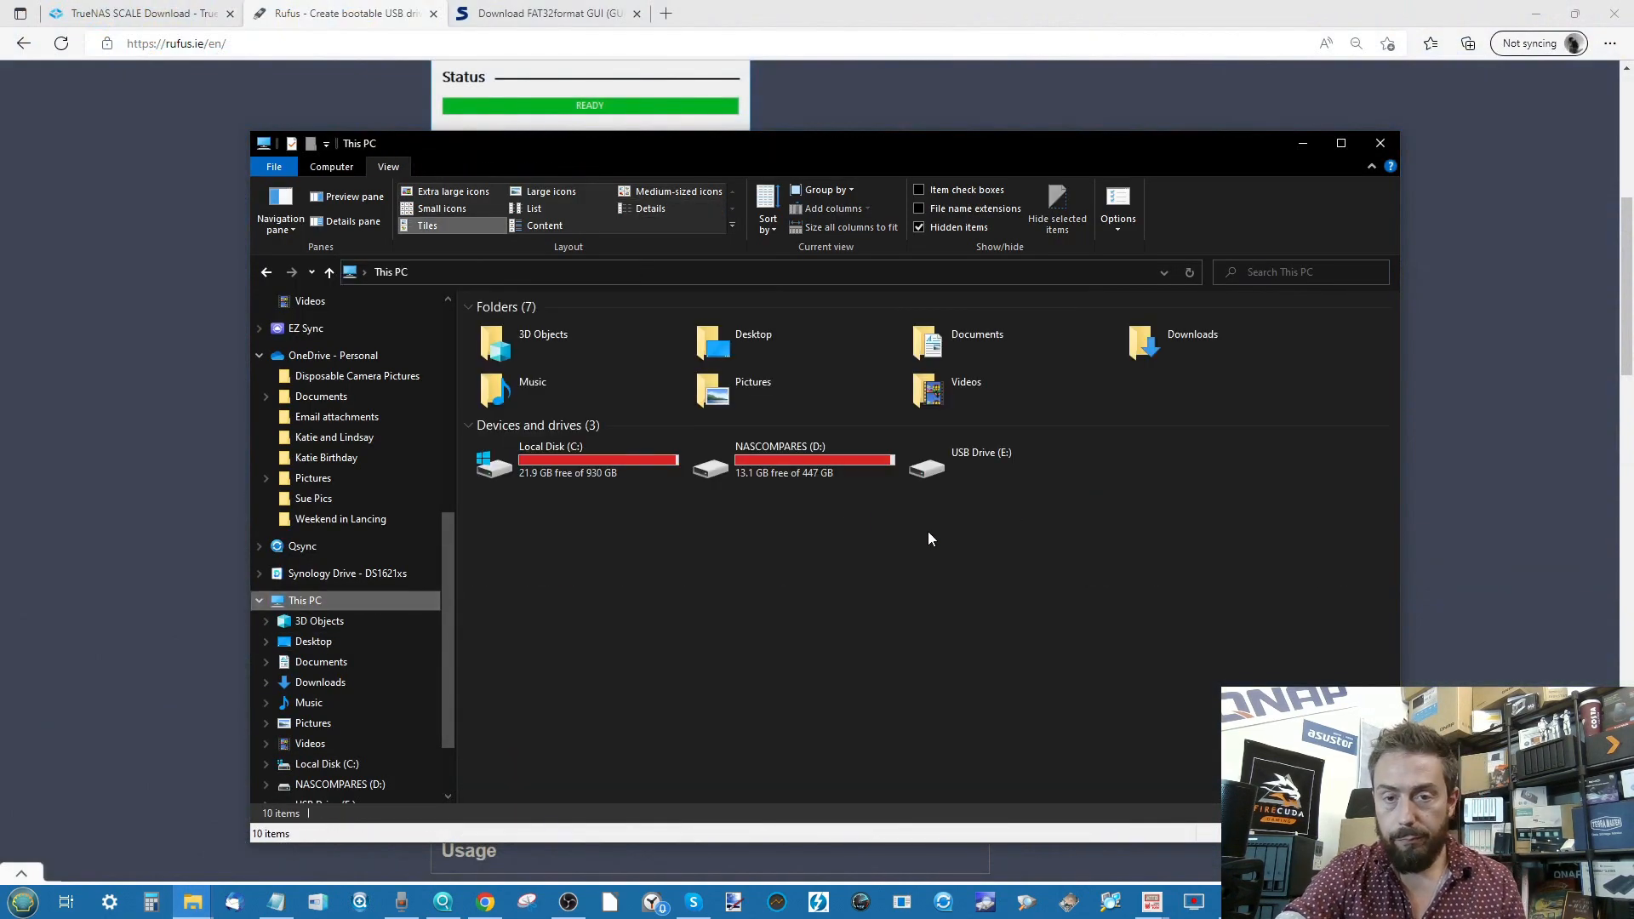
pyautogui.rightClick(975, 466)
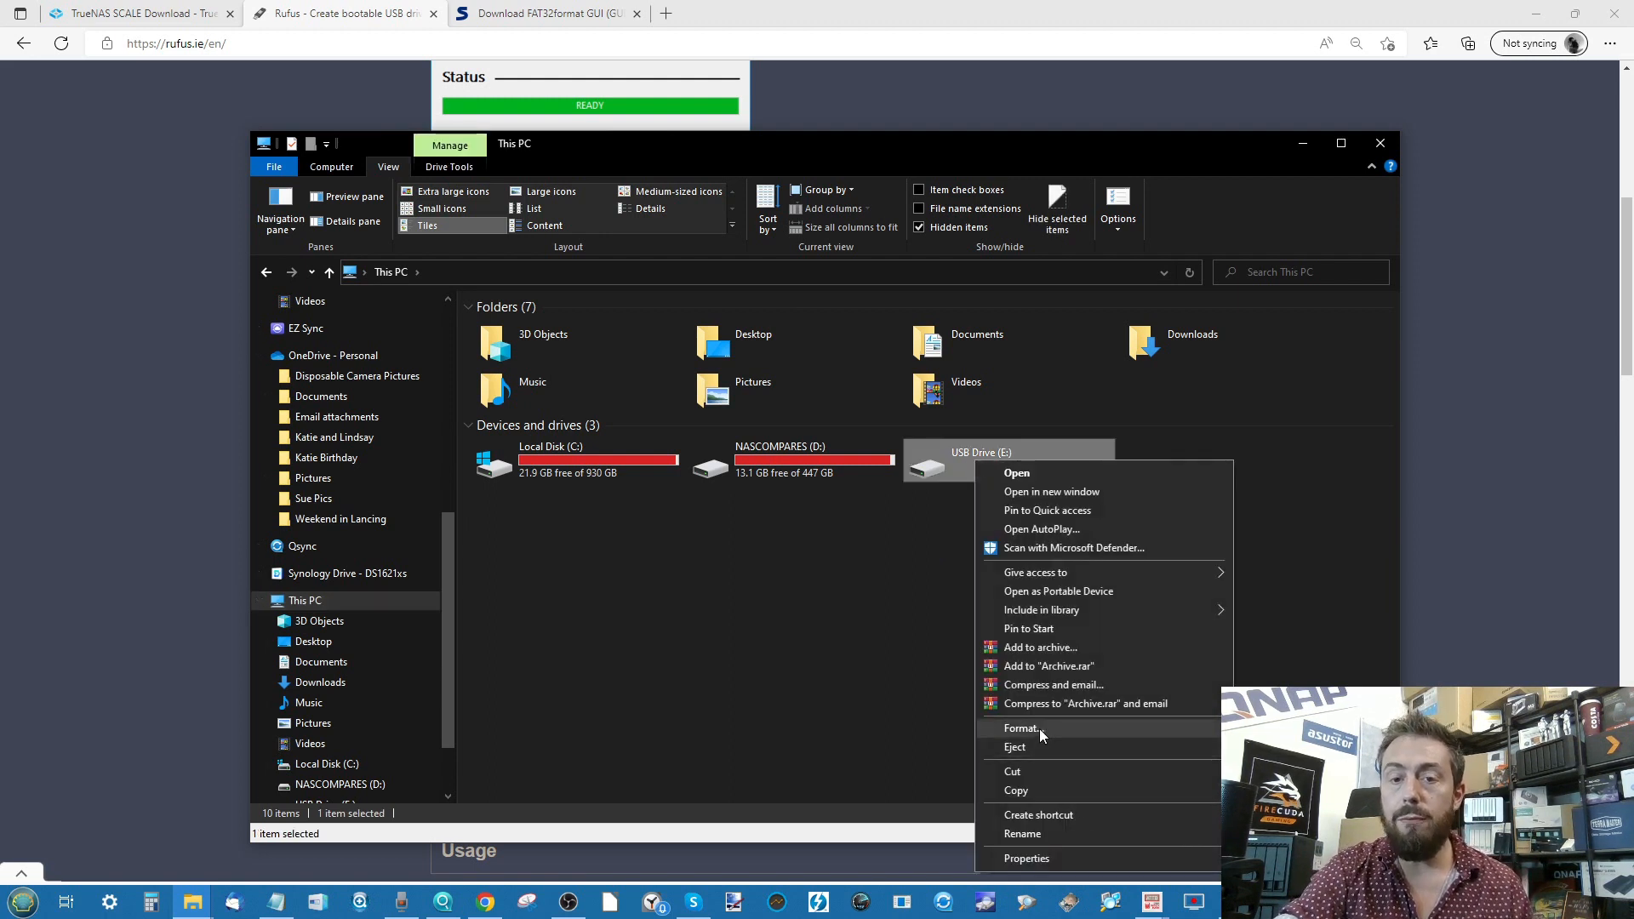
pyautogui.click(1039, 729)
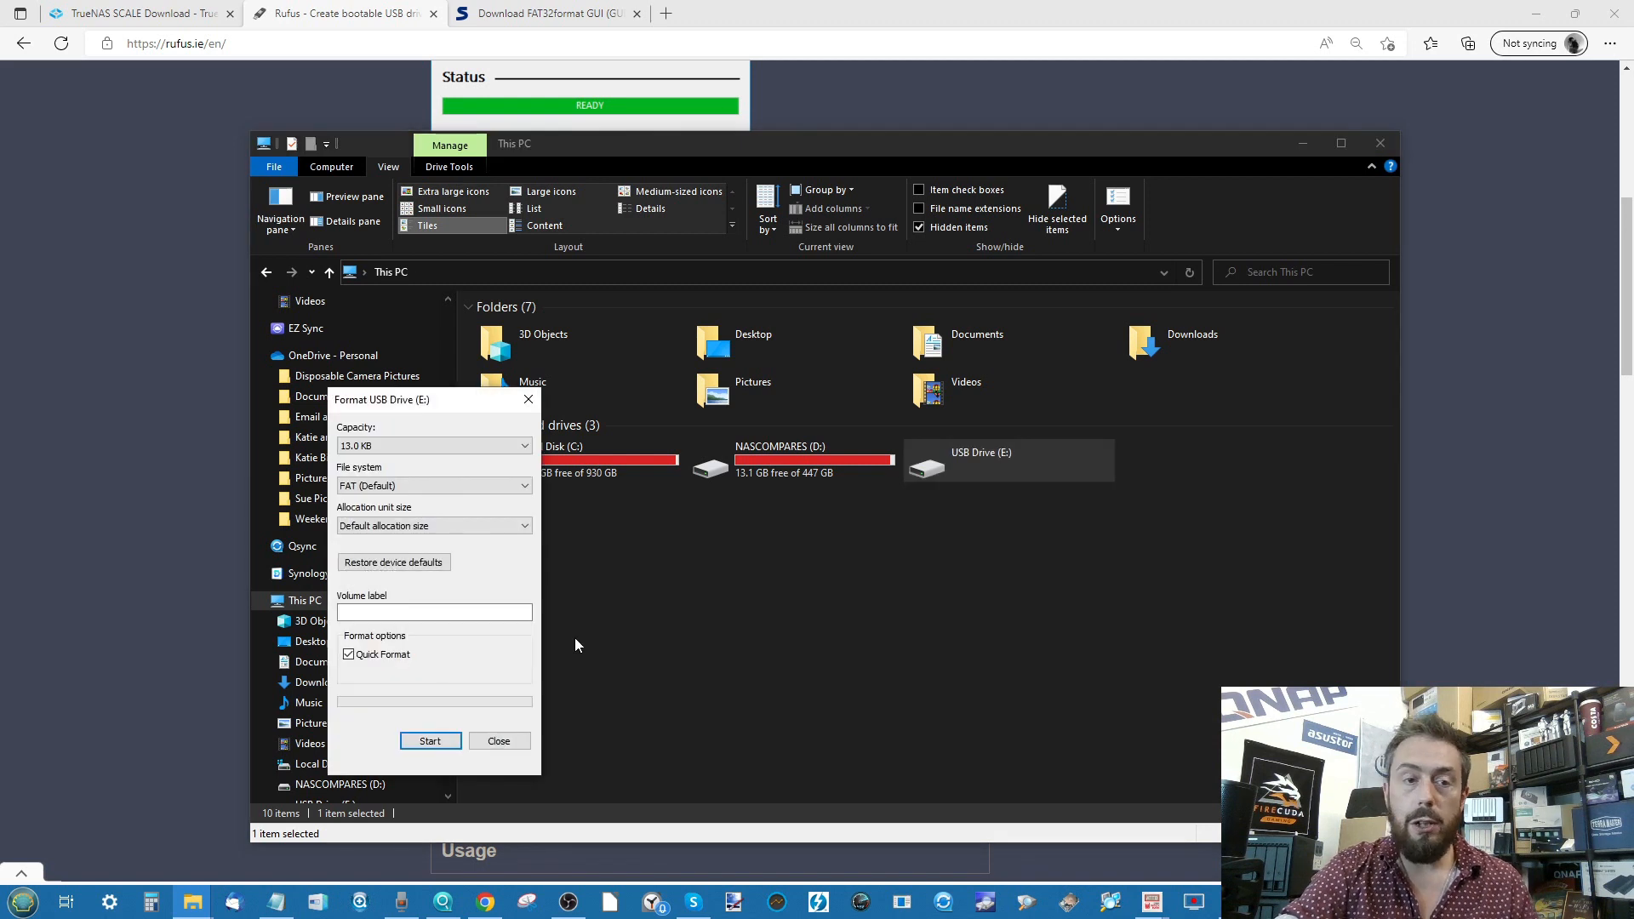
pyautogui.click(399, 489)
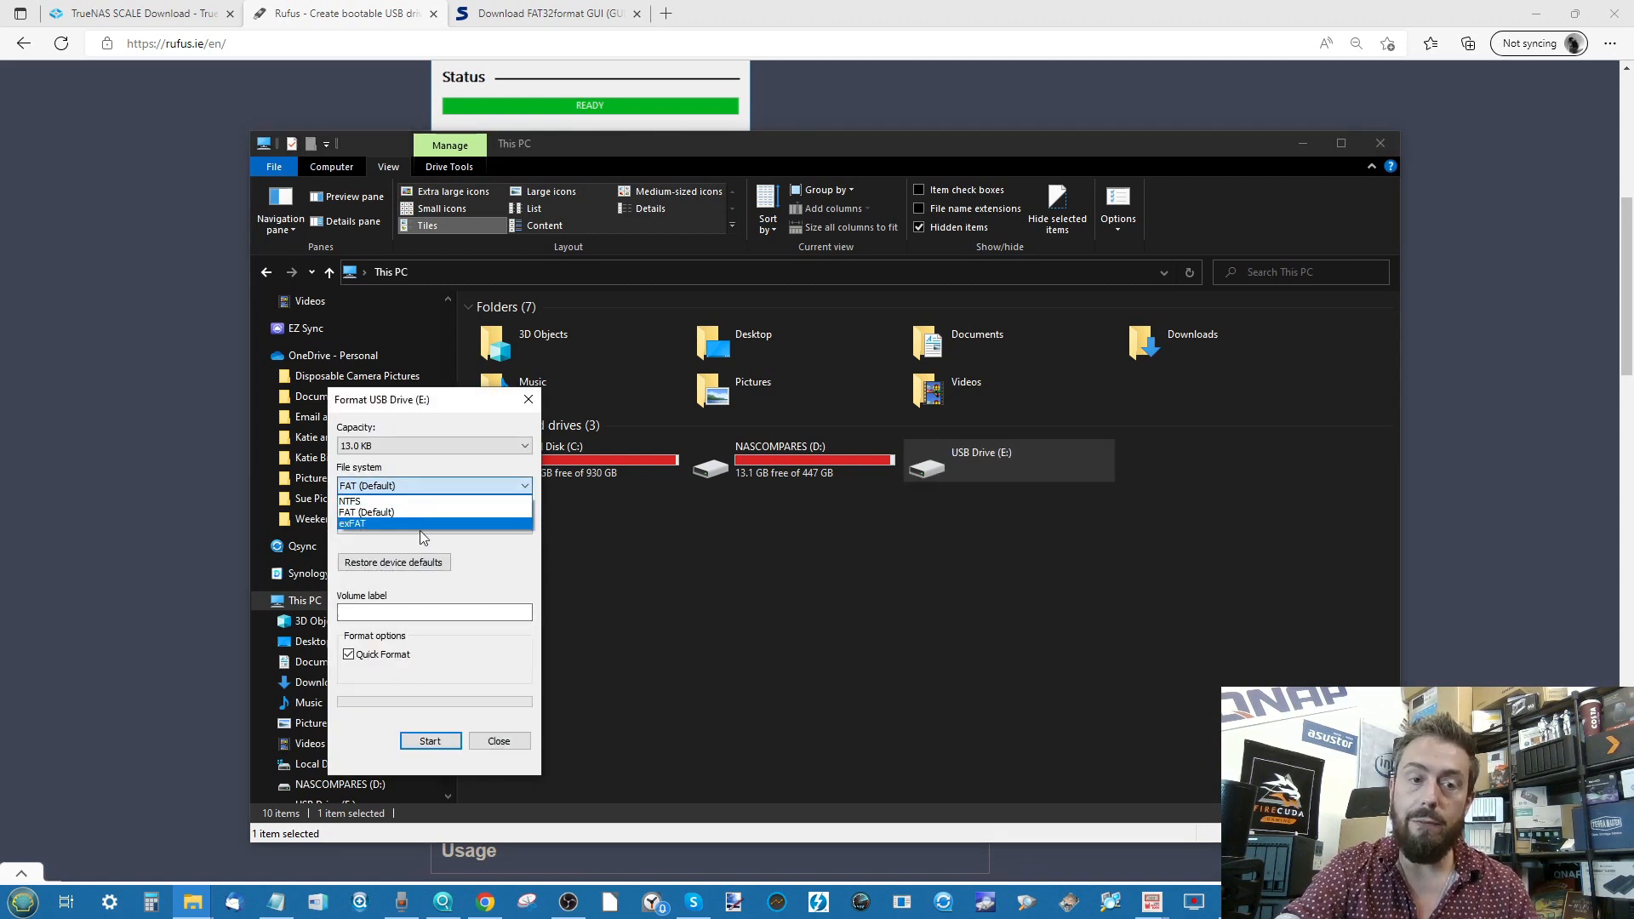
pyautogui.click(763, 637)
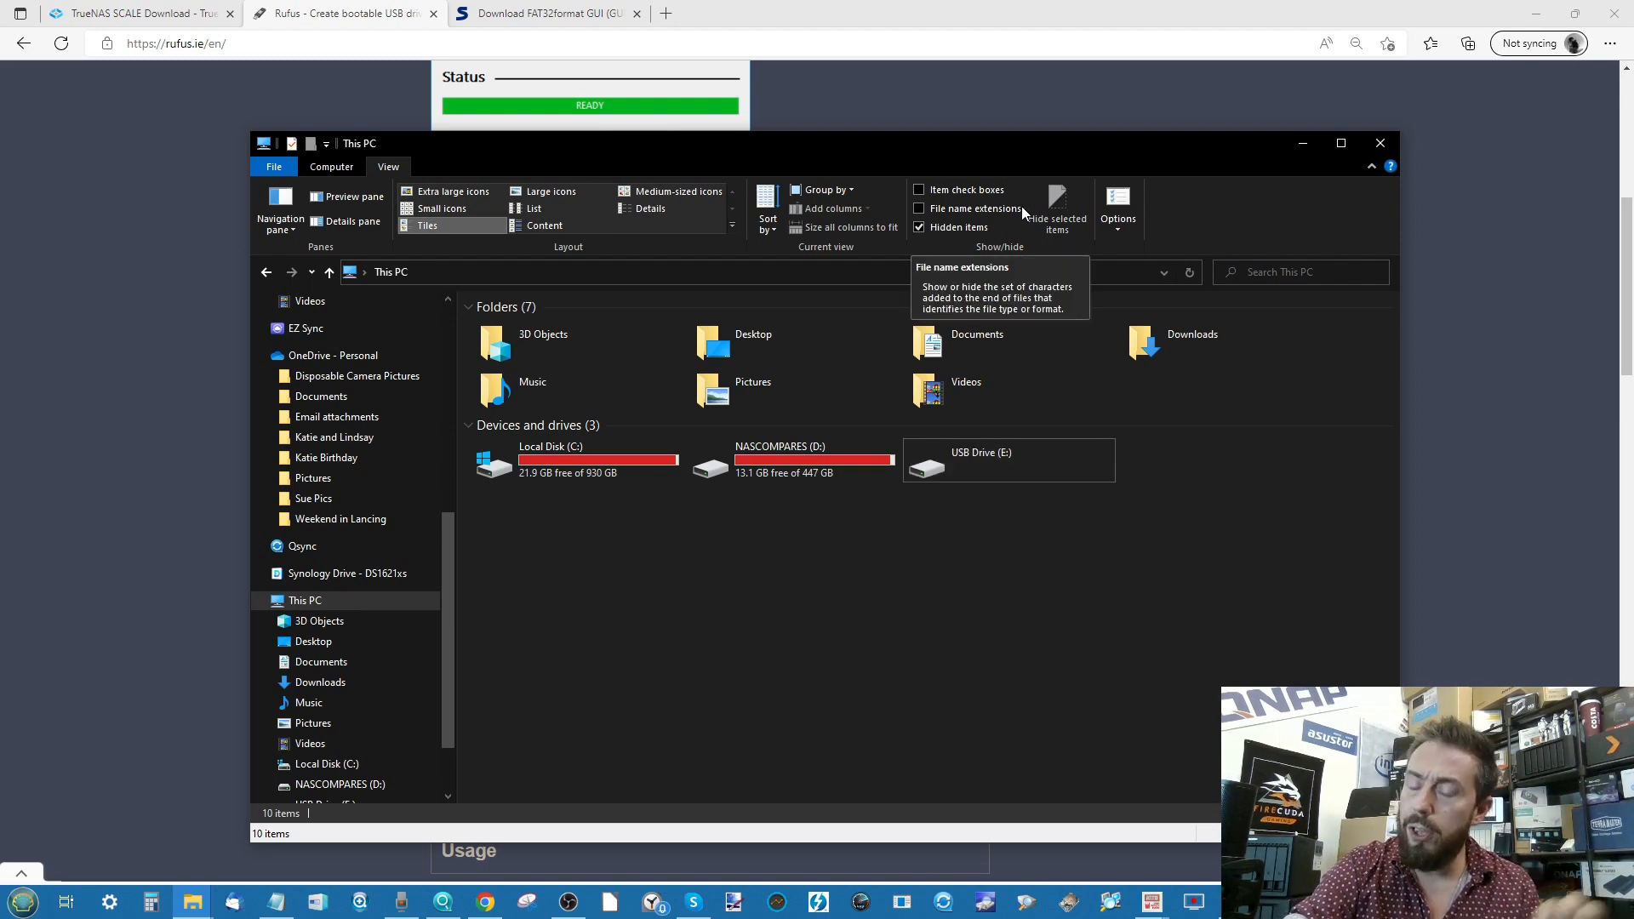
pyautogui.click(1302, 143)
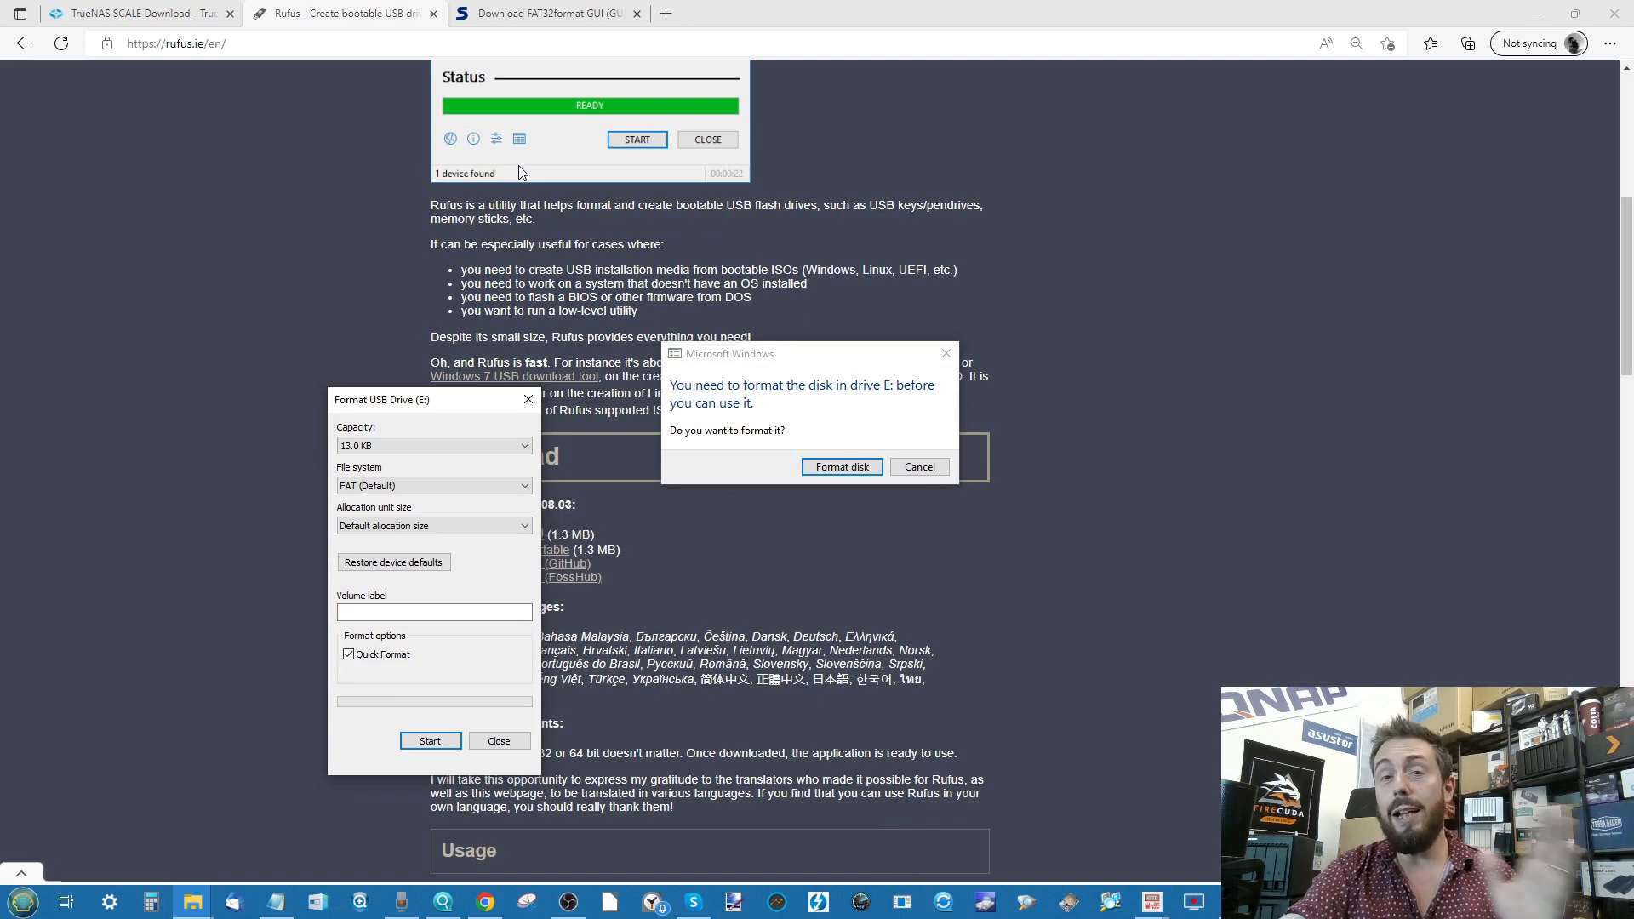
# - Switch to Softpedia's FAT32format GUI page, then bring the TrueNAS Installation Files folder forward
pyautogui.click(549, 13)
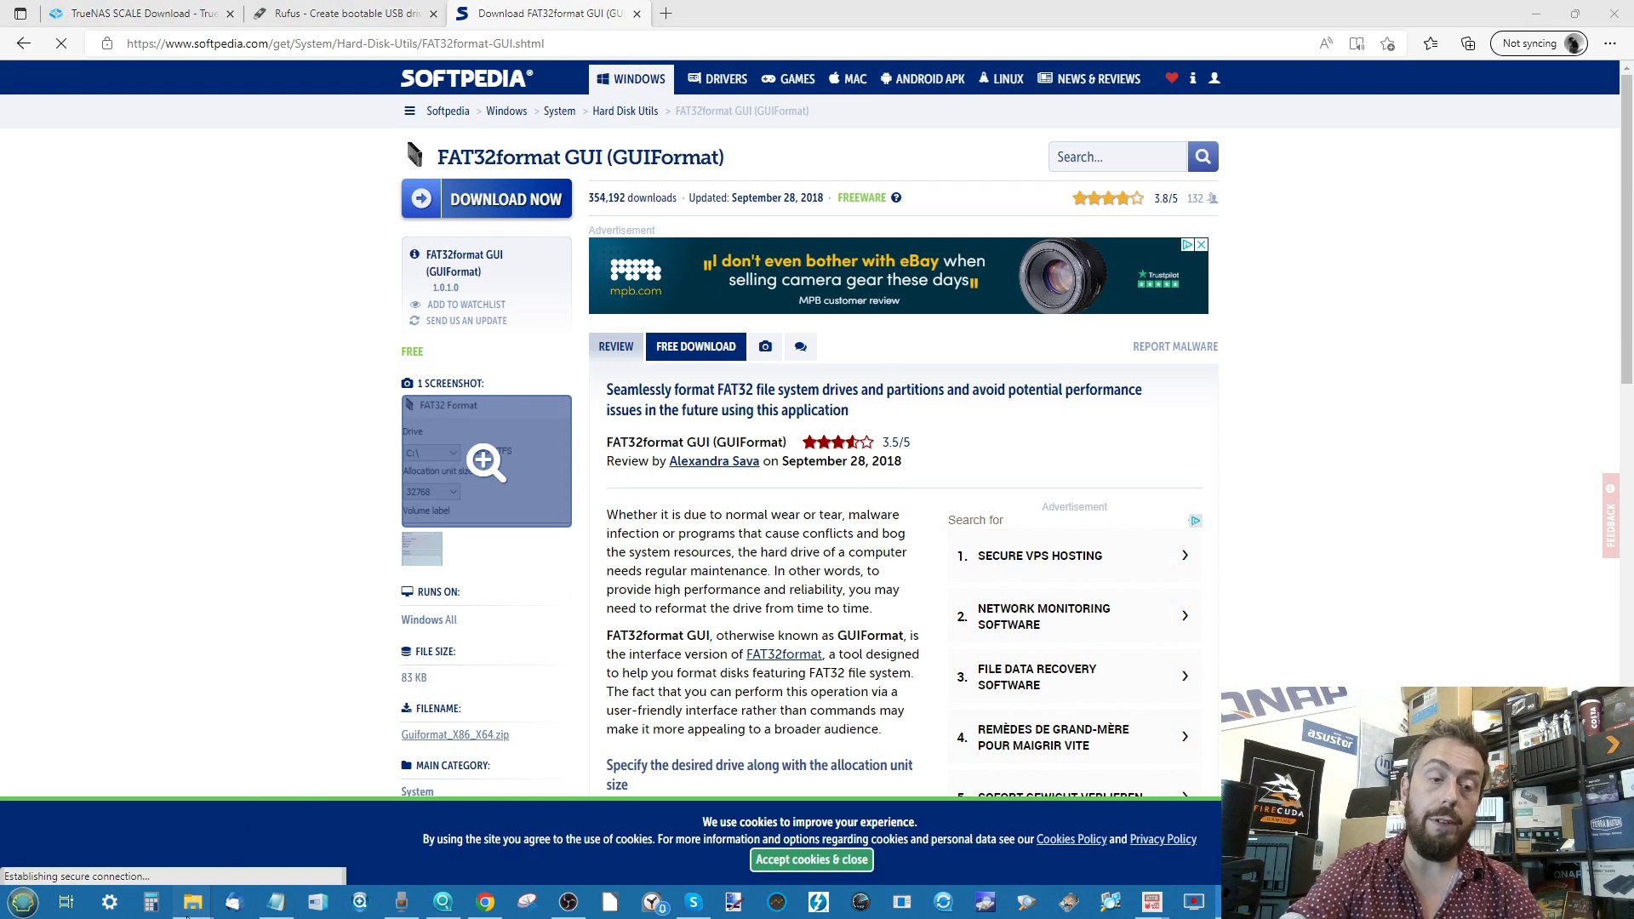
pyautogui.moveTo(192, 902)
pyautogui.click(254, 831)
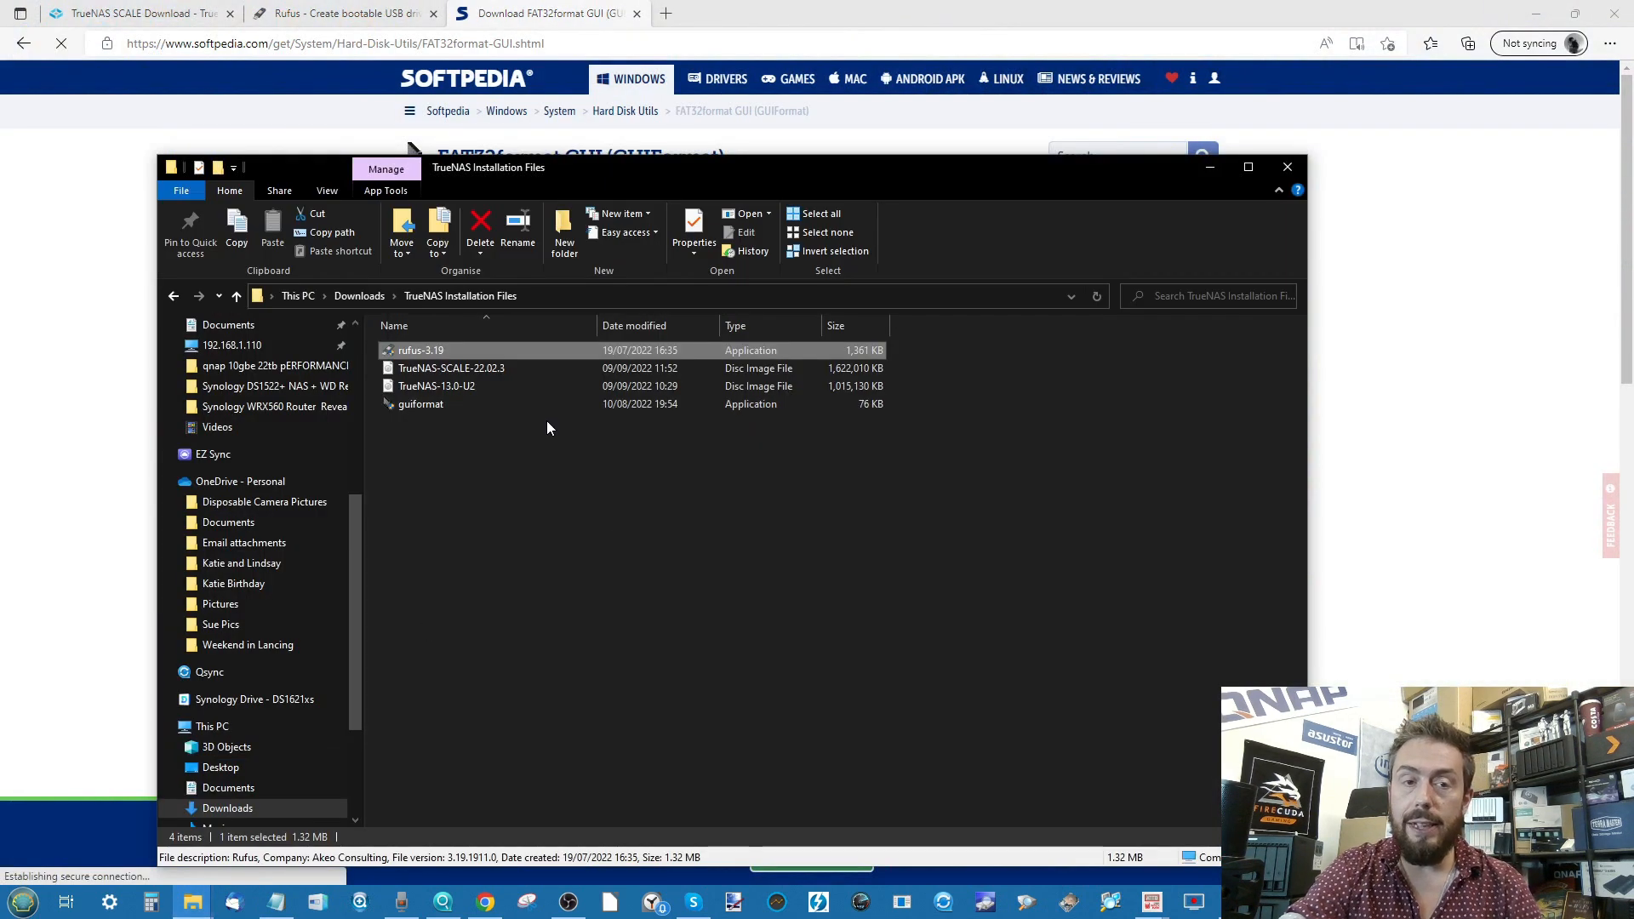
# - Point out the TrueNAS-SCALE-22.02.3 image, guiformat and rufus-3.19 in the installation files folder
pyautogui.click(473, 368)
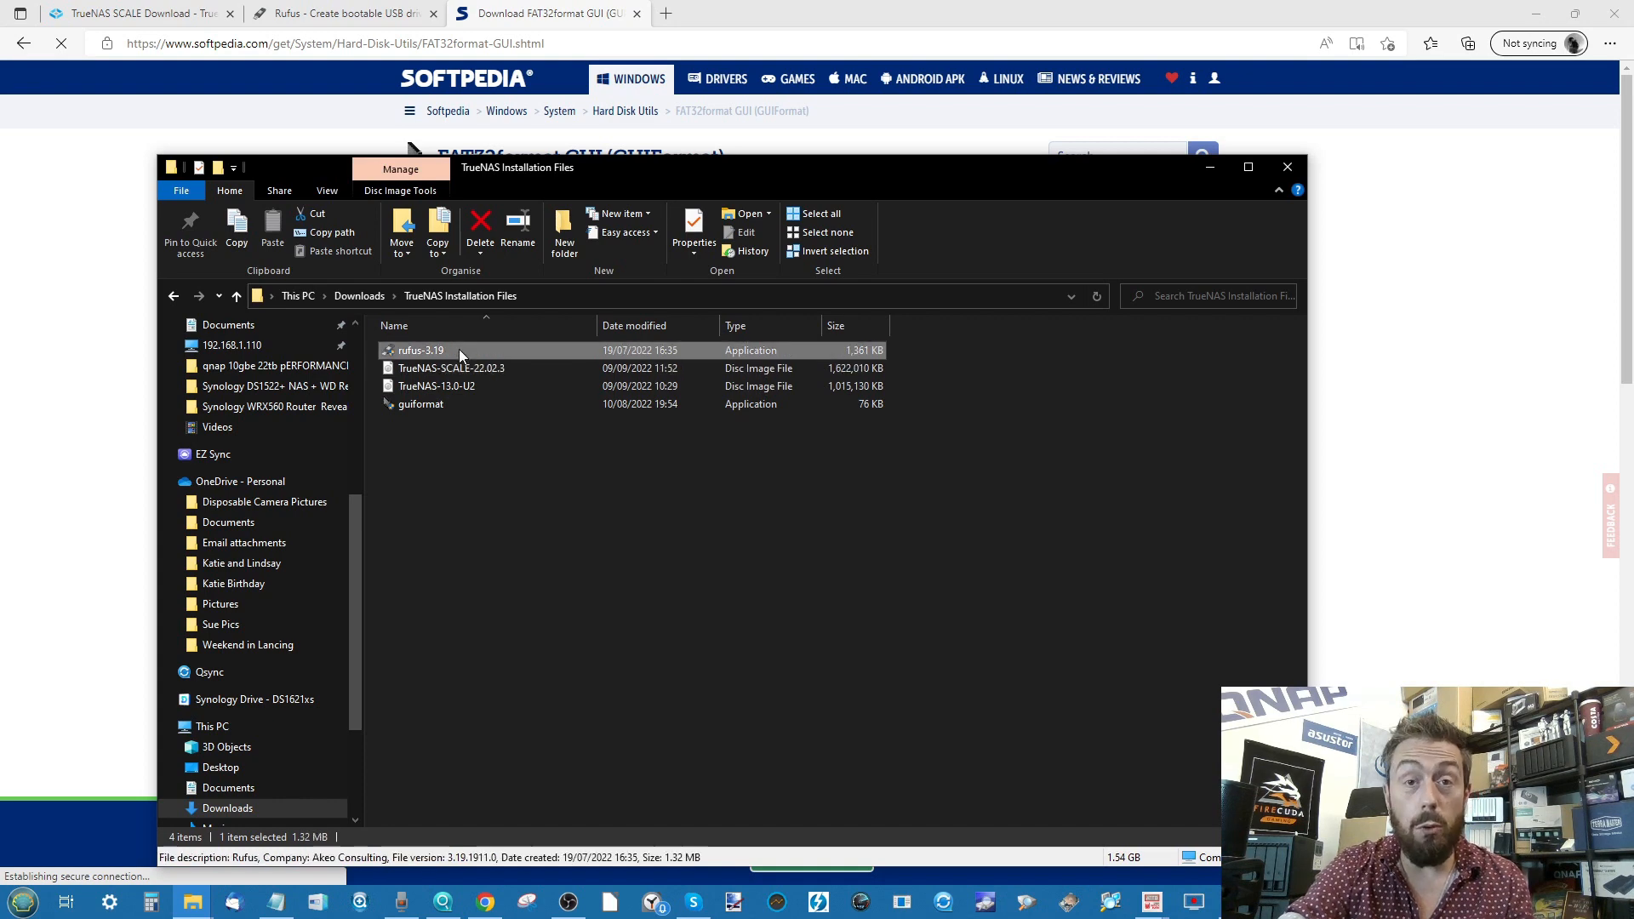
pyautogui.click(434, 405)
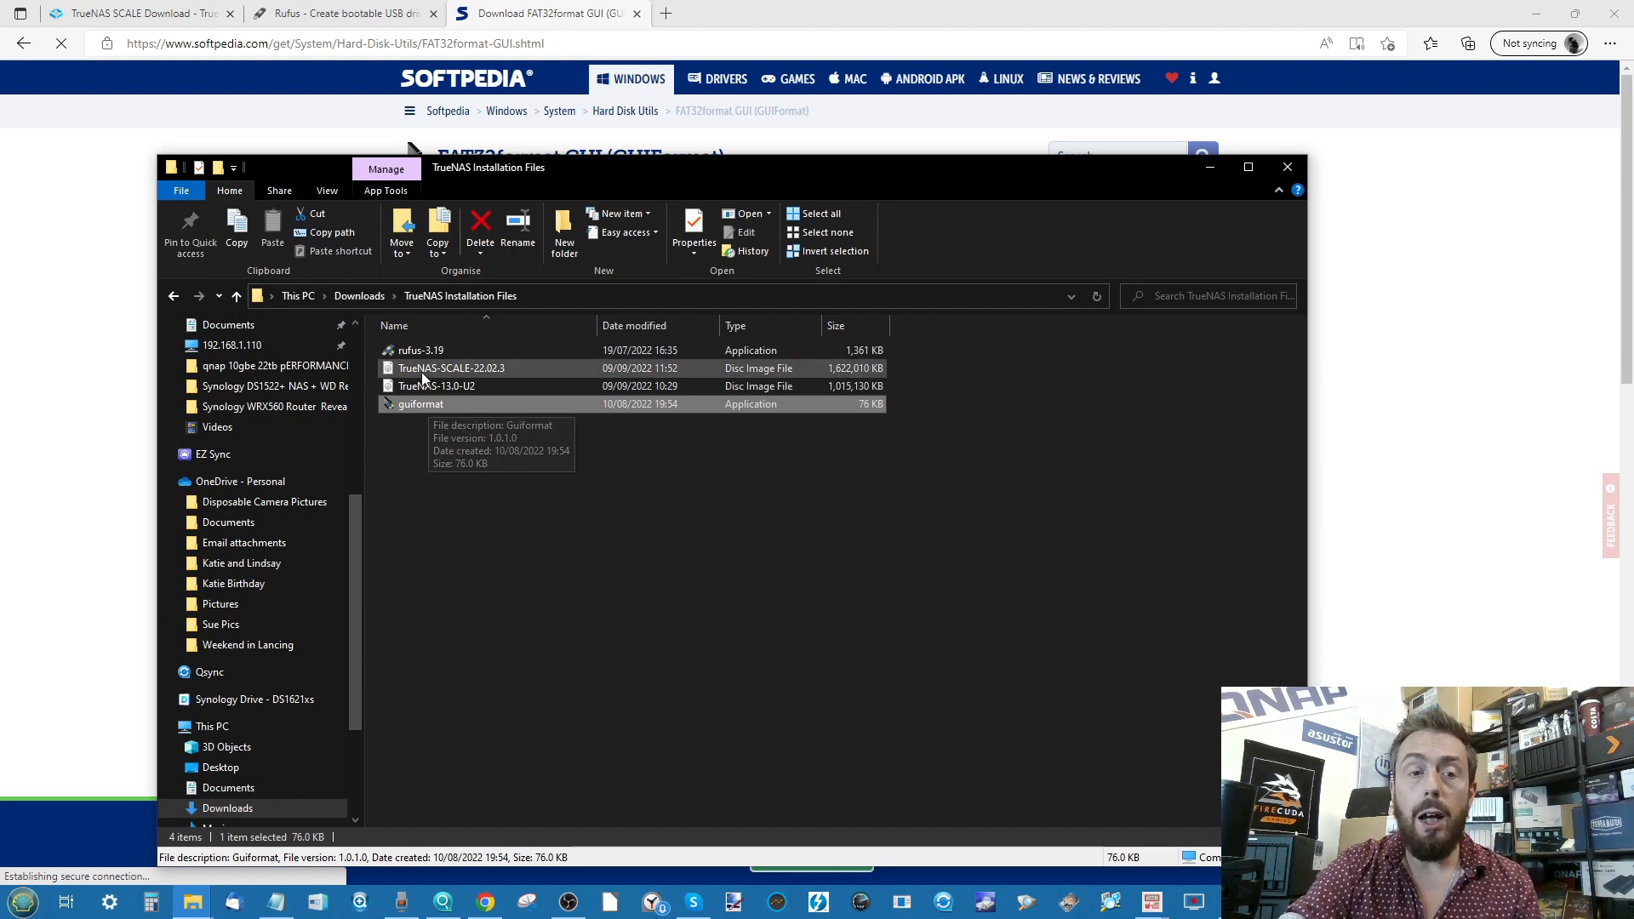
pyautogui.click(427, 350)
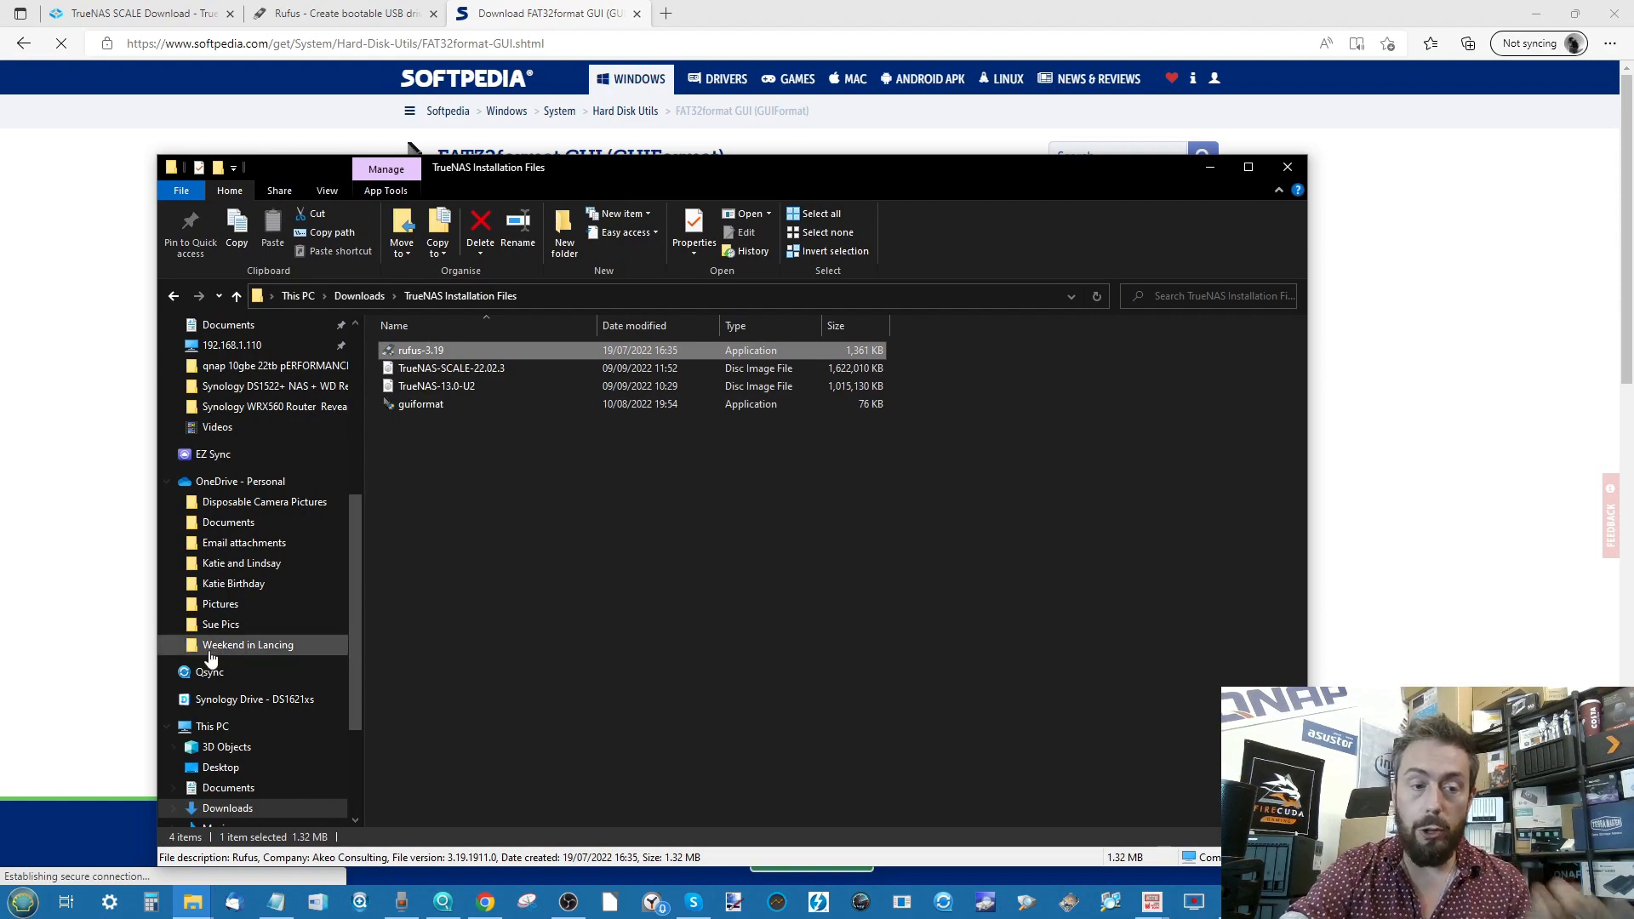
# - Bring the This PC window forward and show its Computer ribbon options
pyautogui.click(192, 902)
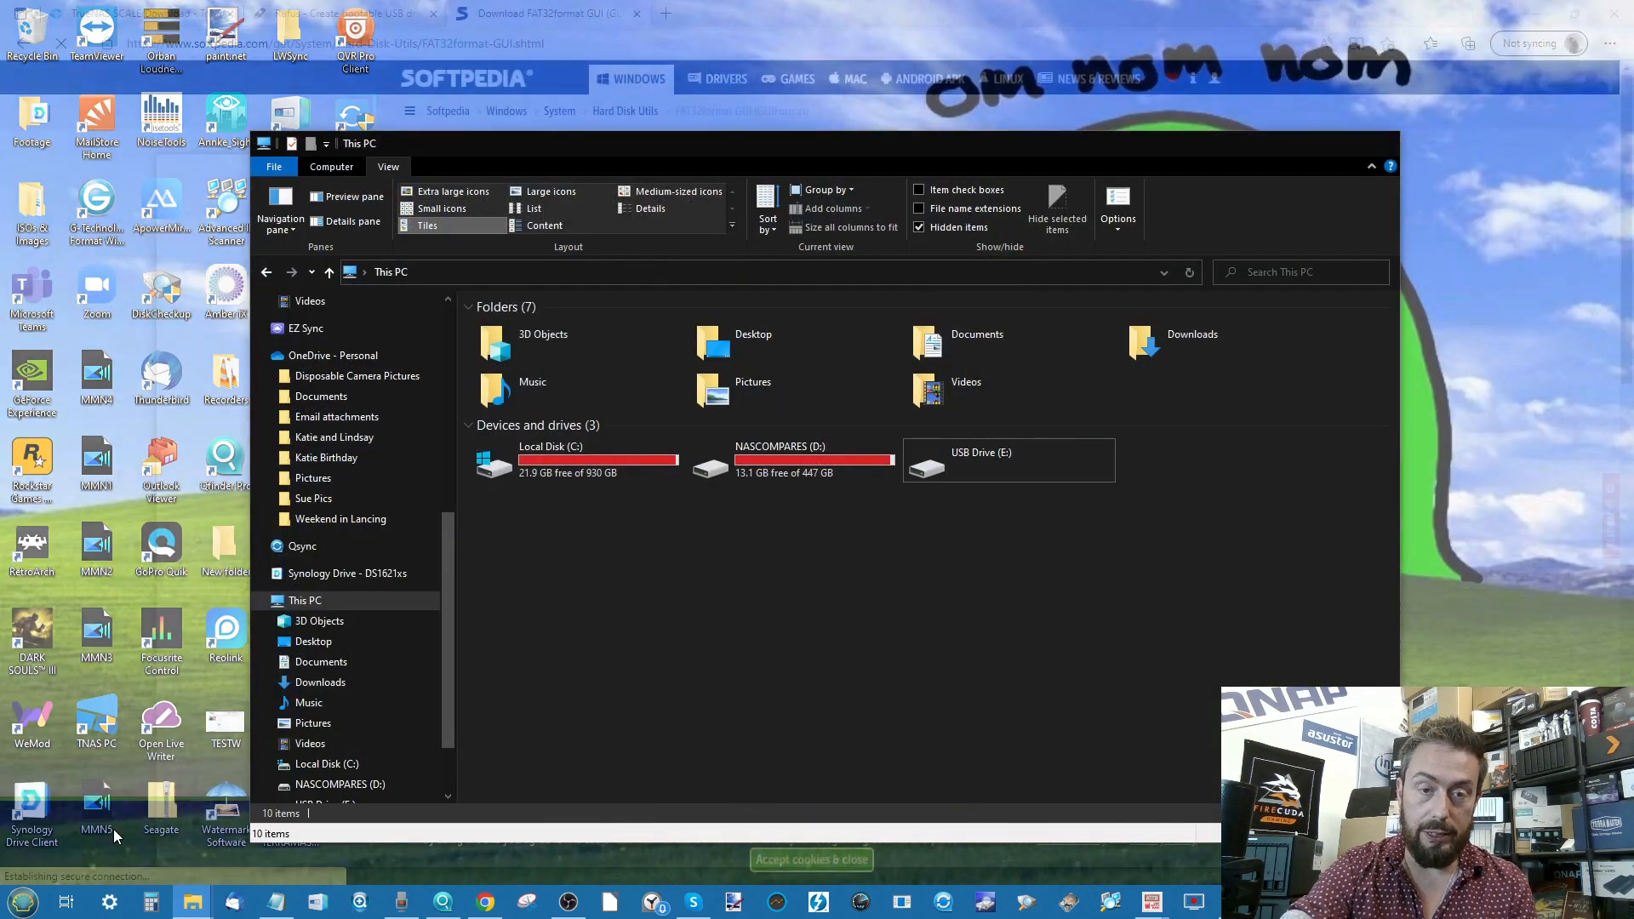
pyautogui.click(114, 829)
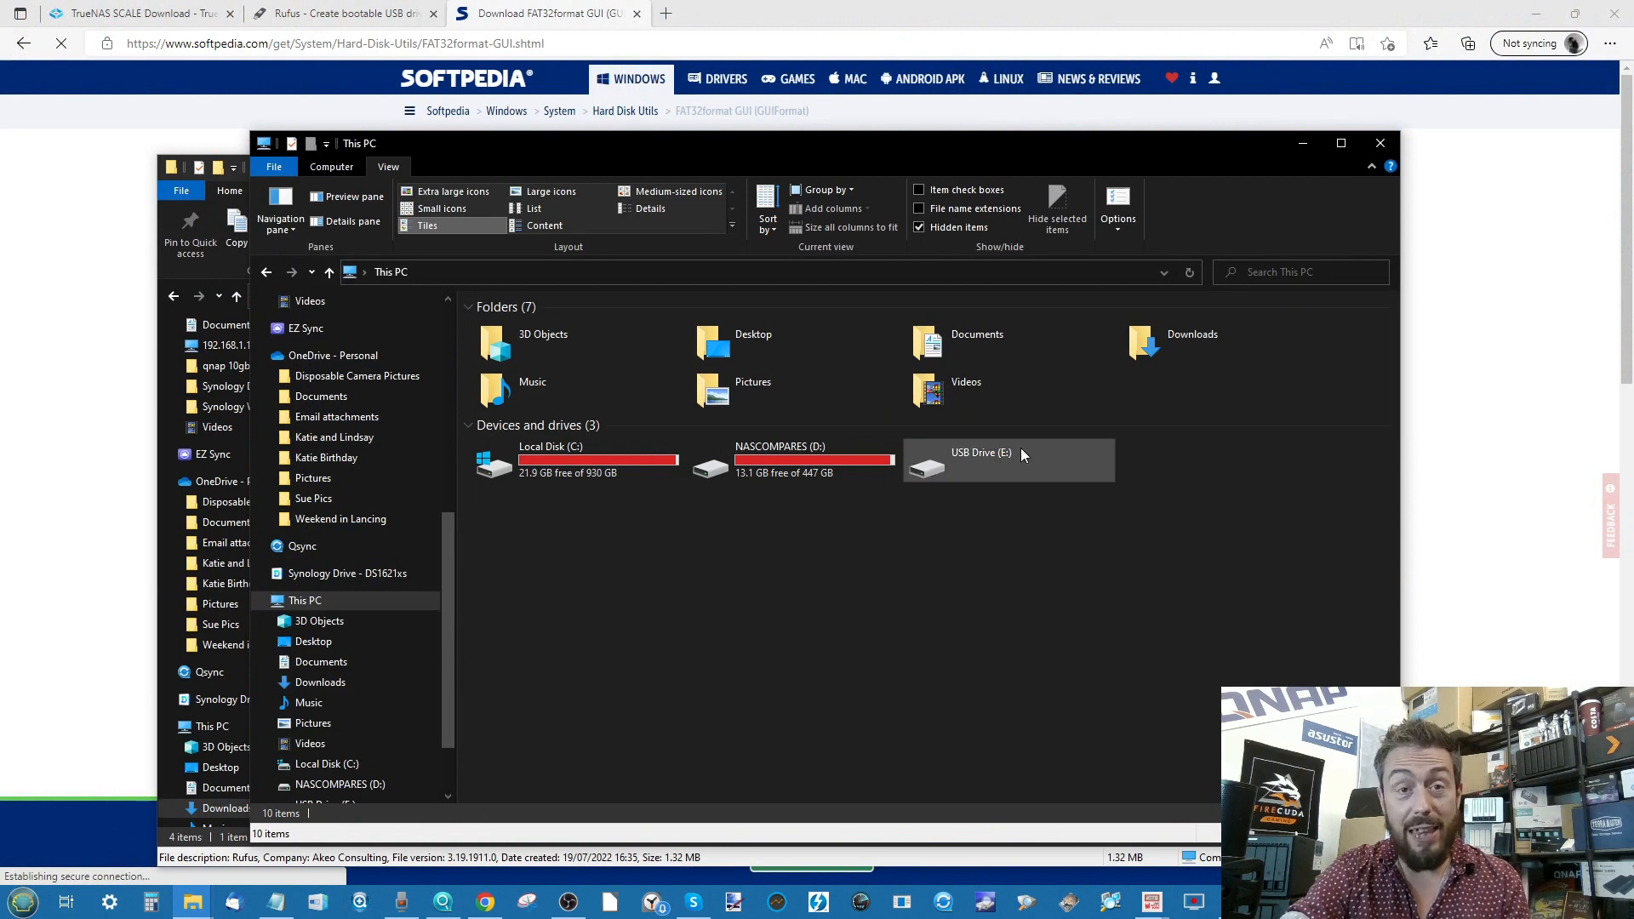
pyautogui.click(338, 167)
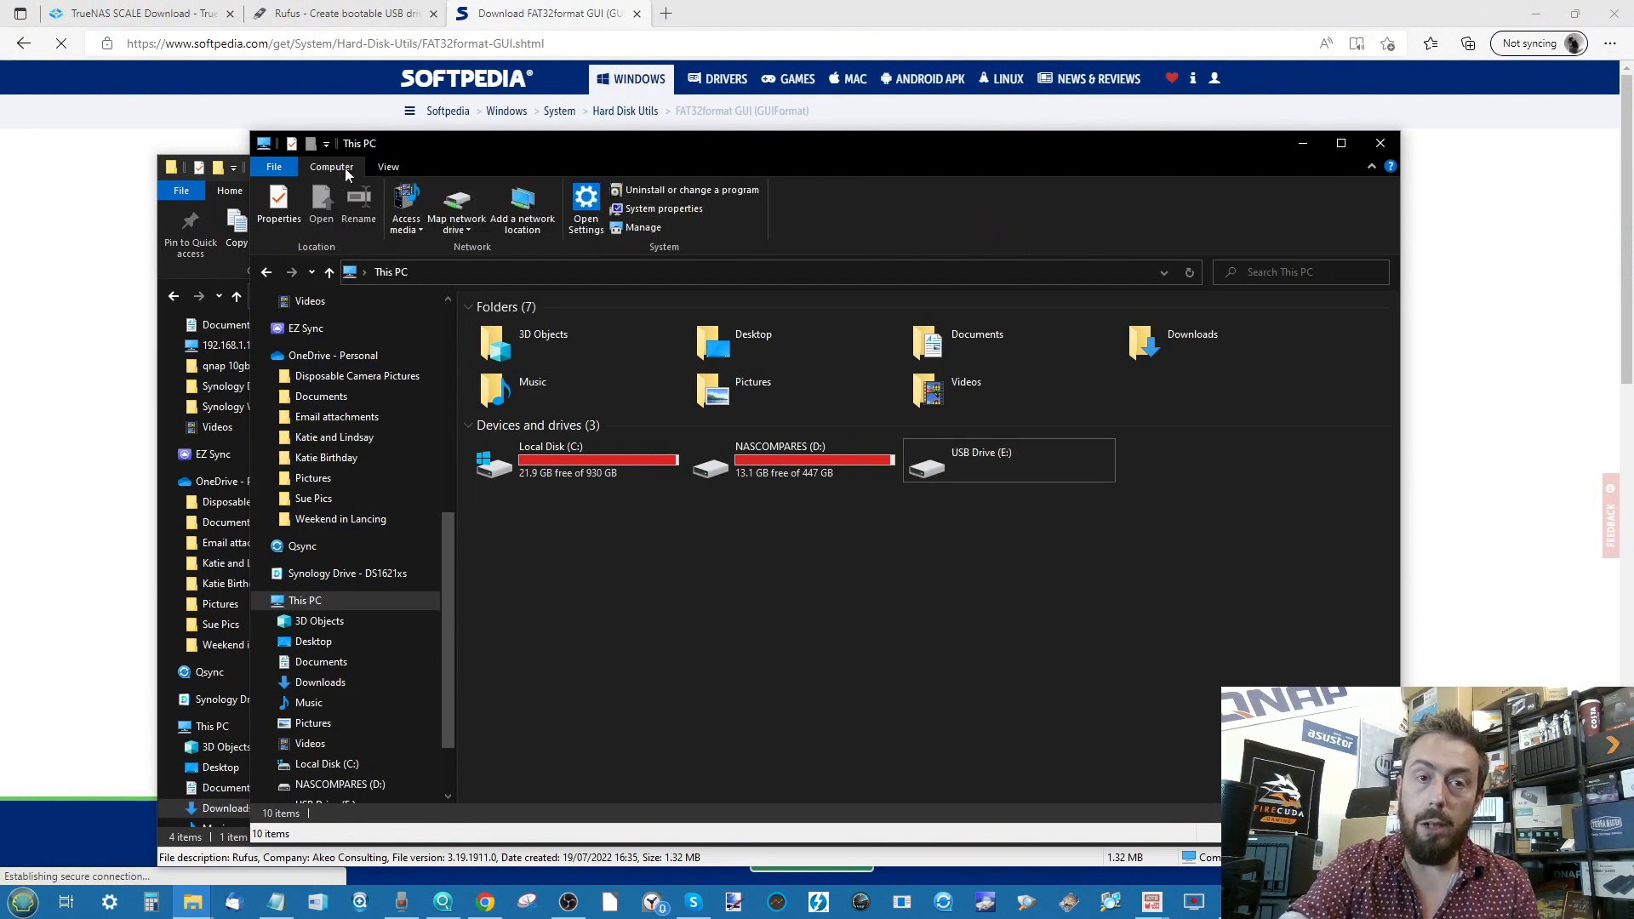
# - Open Disk Management under Storage in Computer Management
pyautogui.click(643, 228)
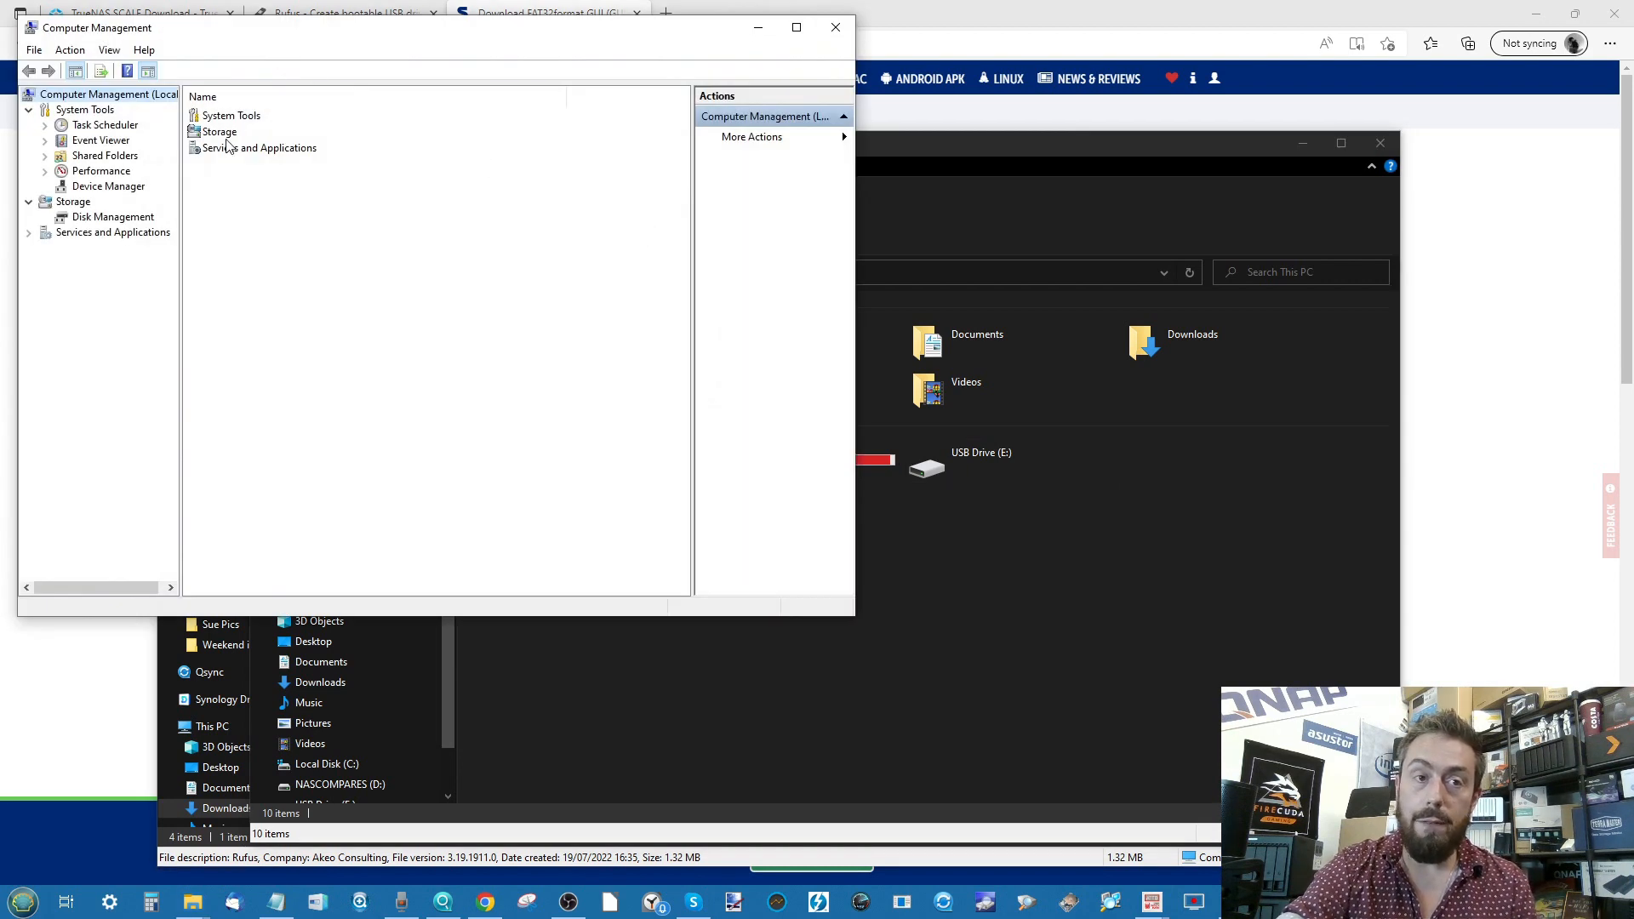
pyautogui.doubleClick(220, 132)
pyautogui.doubleClick(223, 117)
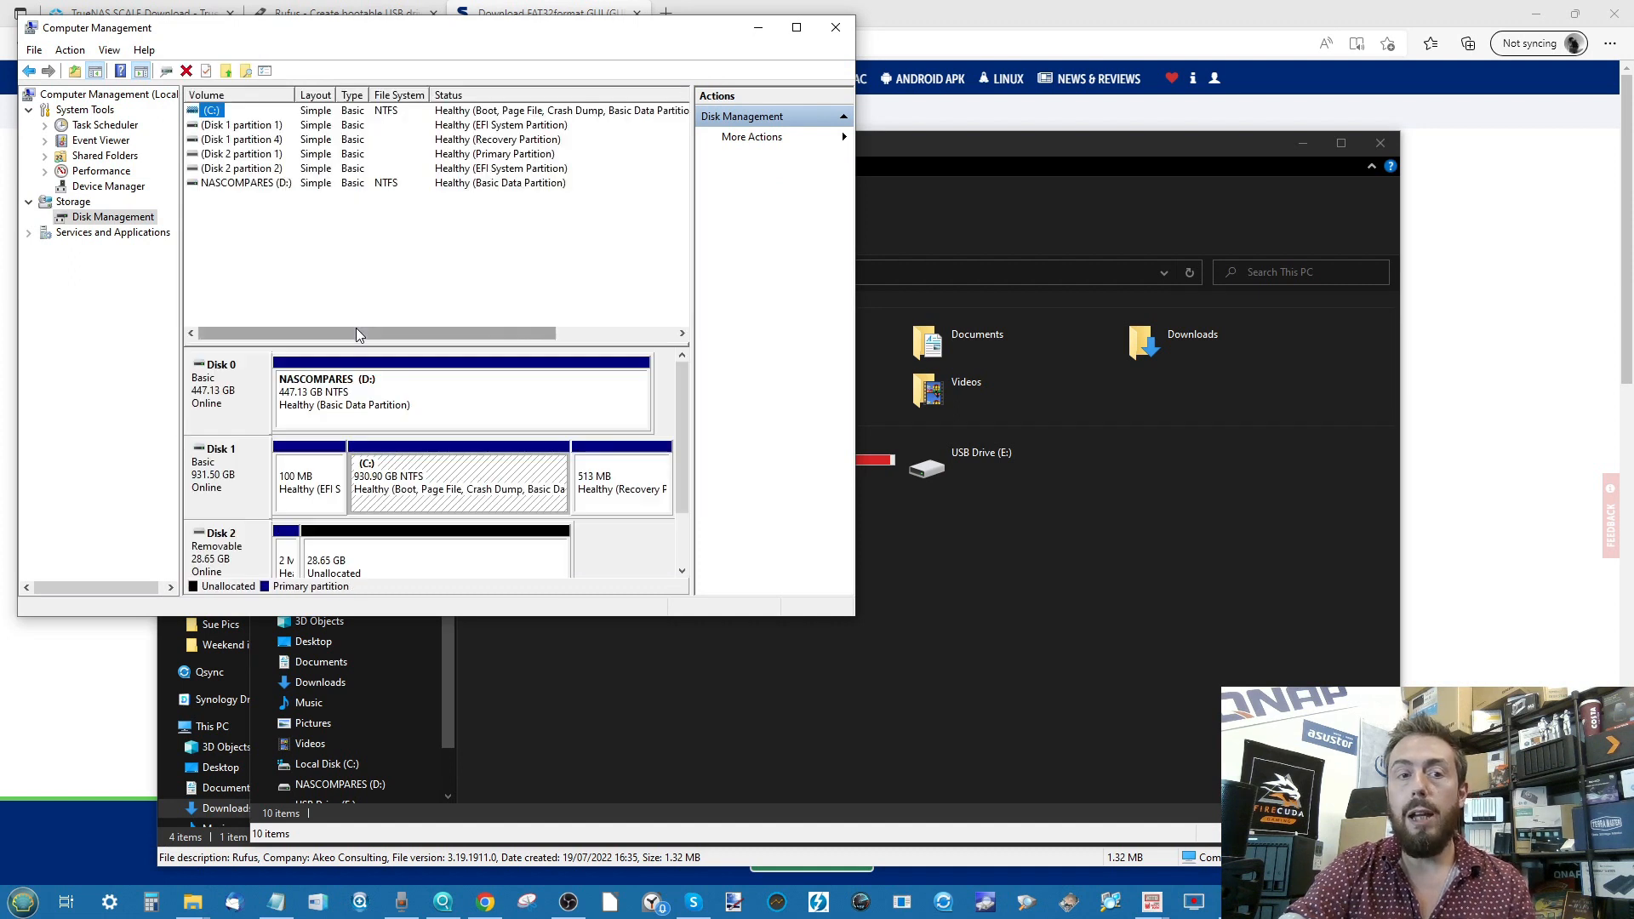
# - Inspect Disk 2's small partition and unallocated space options, then close Computer Management
pyautogui.rightClick(295, 557)
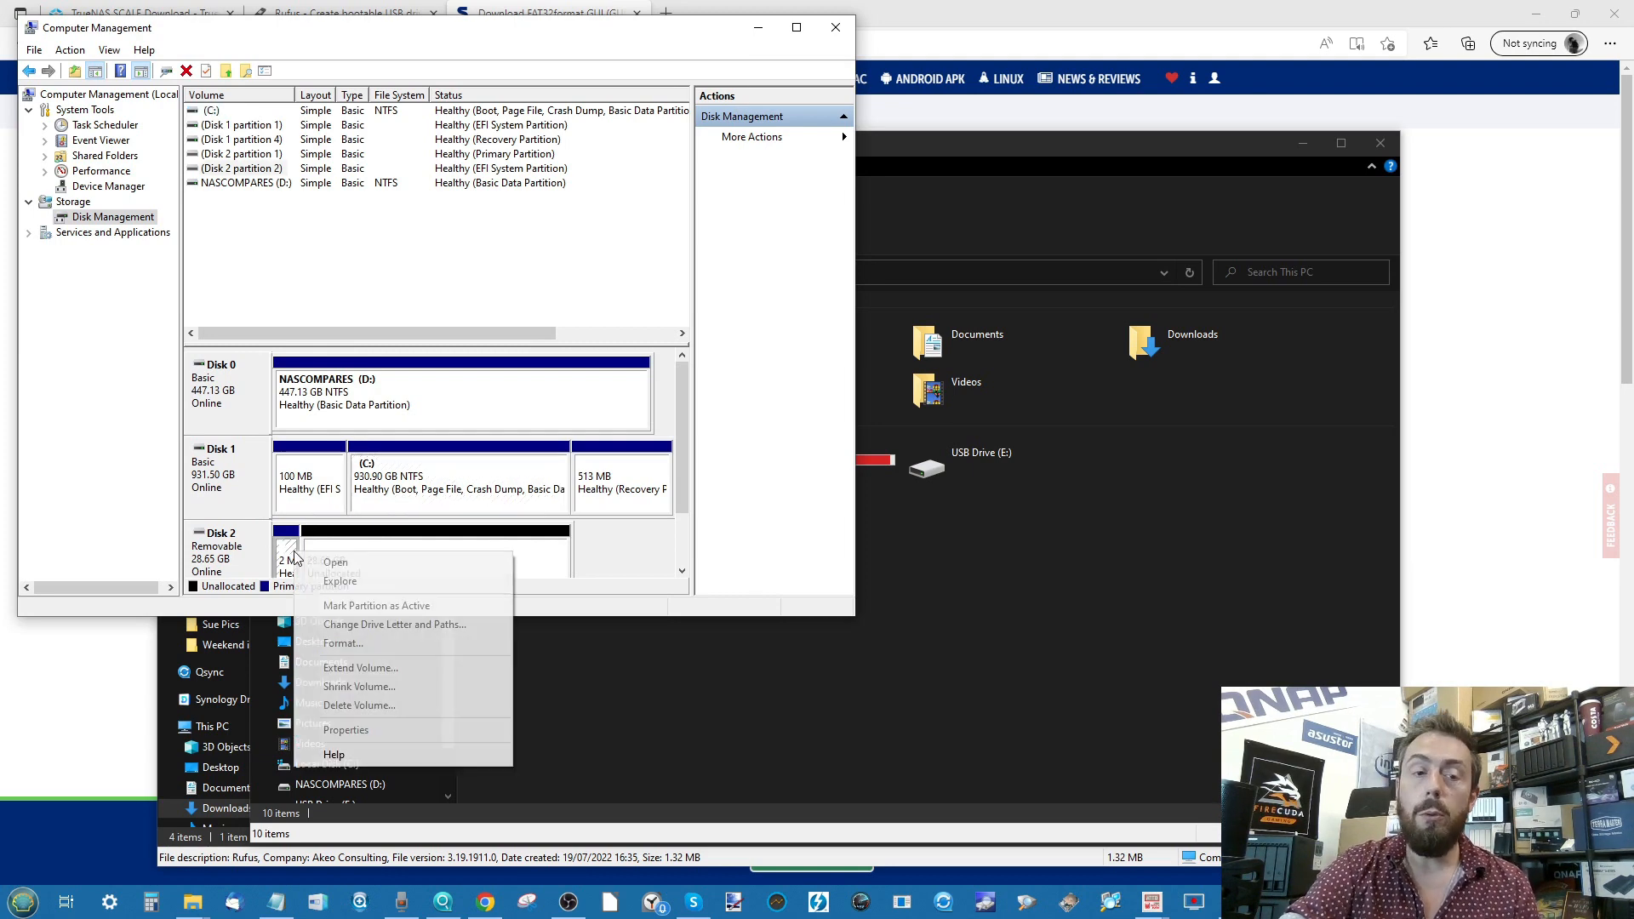
pyautogui.rightClick(396, 547)
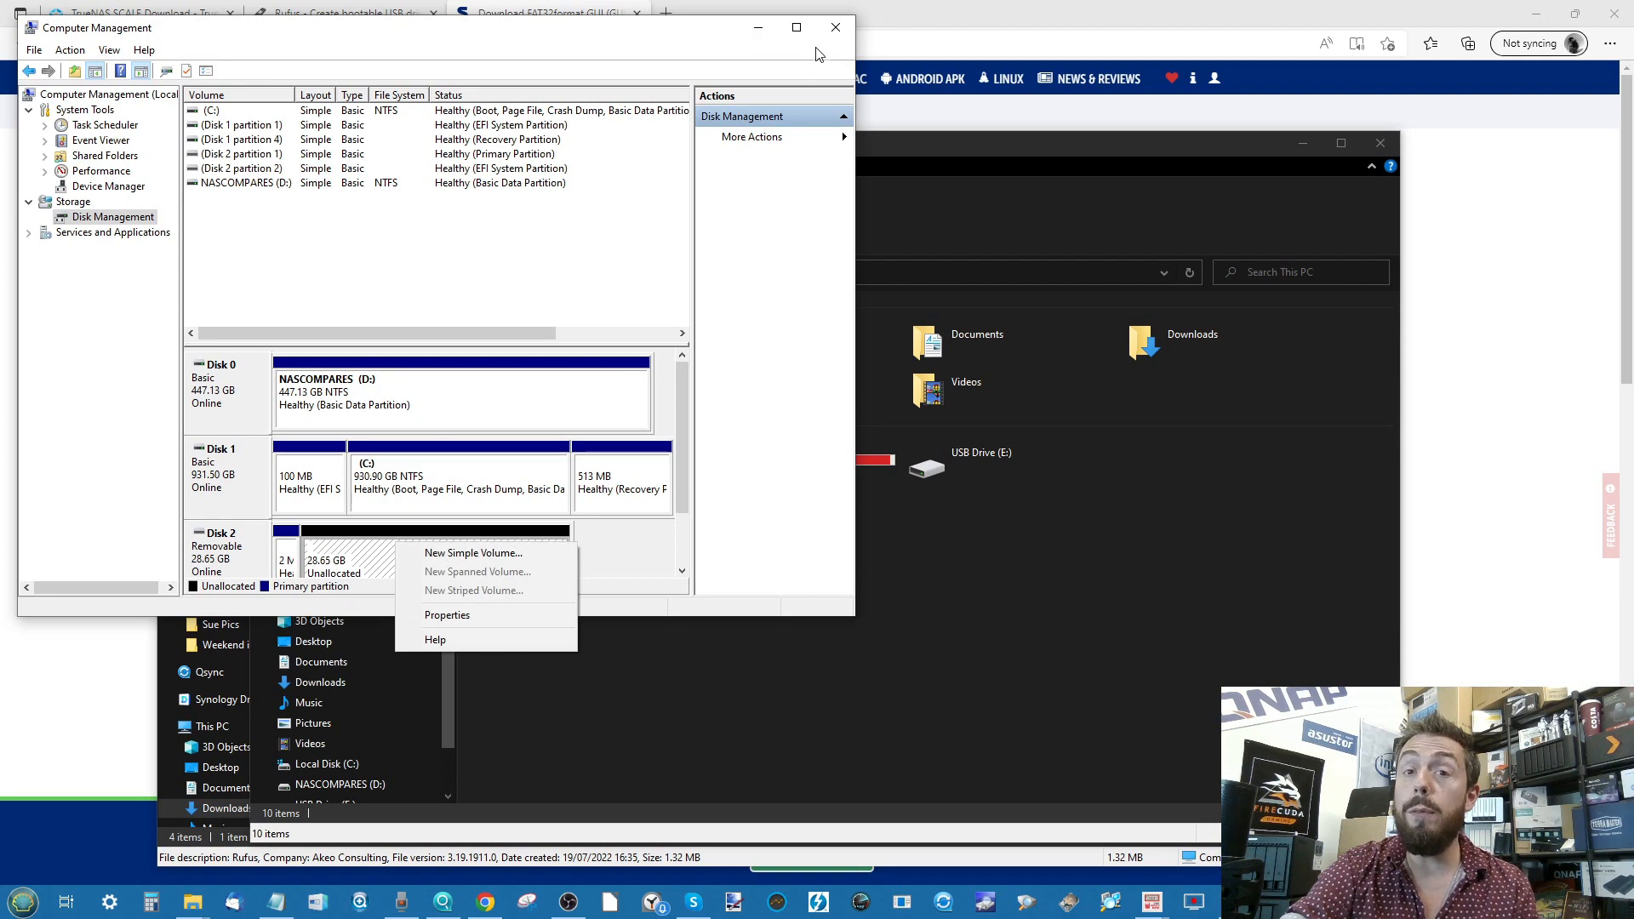
pyautogui.click(833, 29)
pyautogui.click(834, 29)
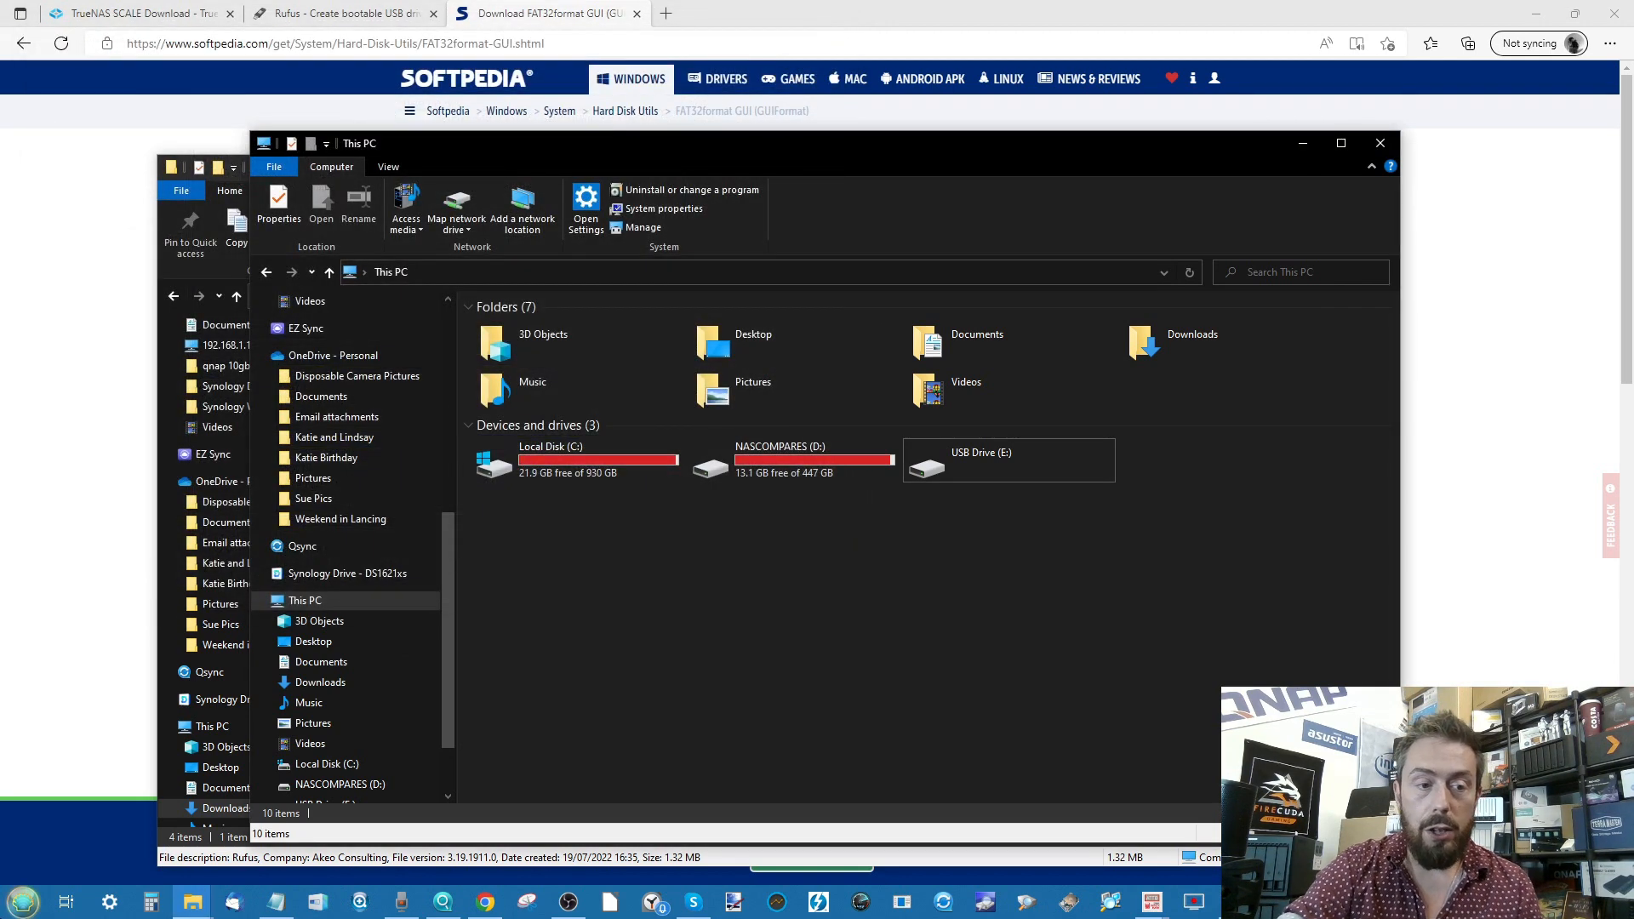
# - Launch DiskPart from the Start menu search
pyautogui.press('super')
pyautogui.write('DISKPART')
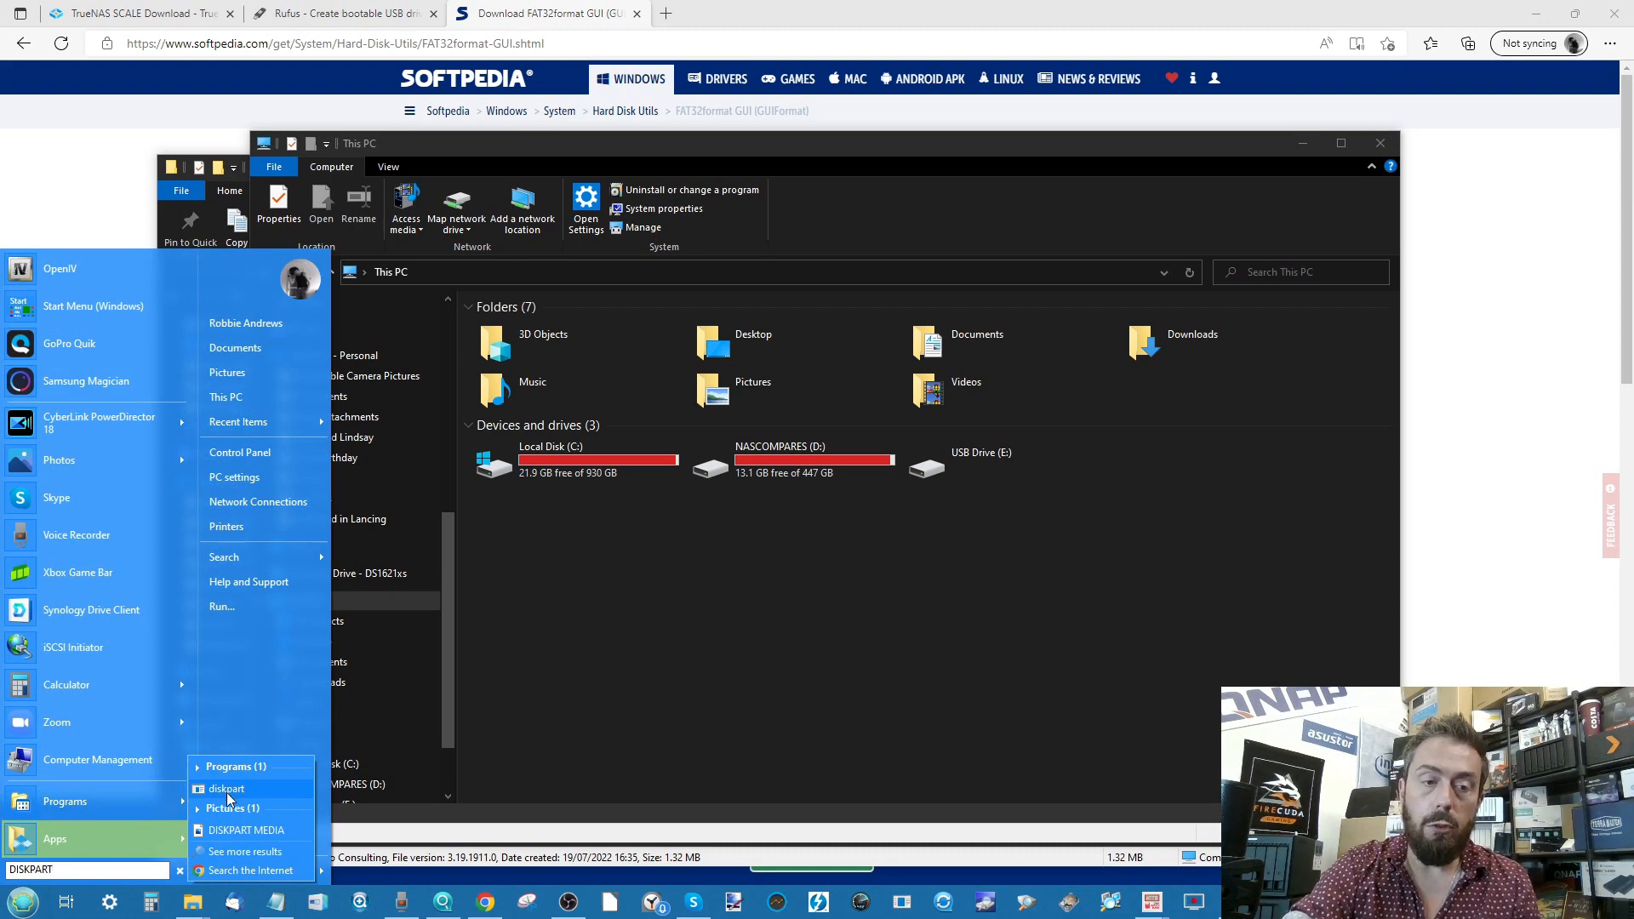
pyautogui.click(228, 792)
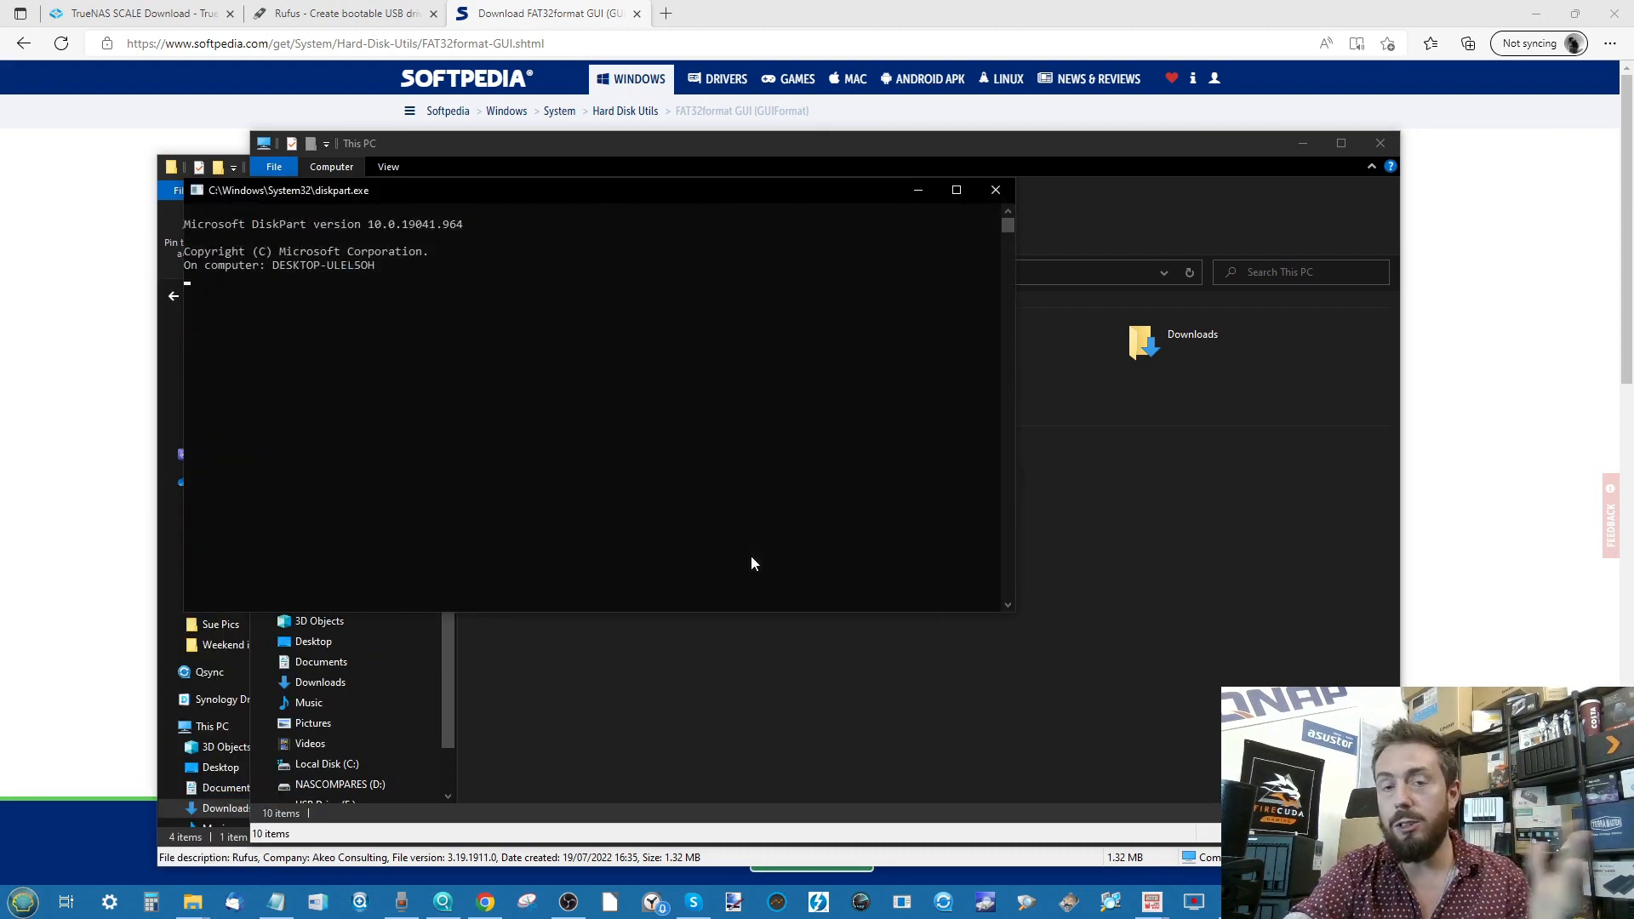
# - List the disks and select disk 2, the 28 GB USB stick
pyautogui.write('LI')
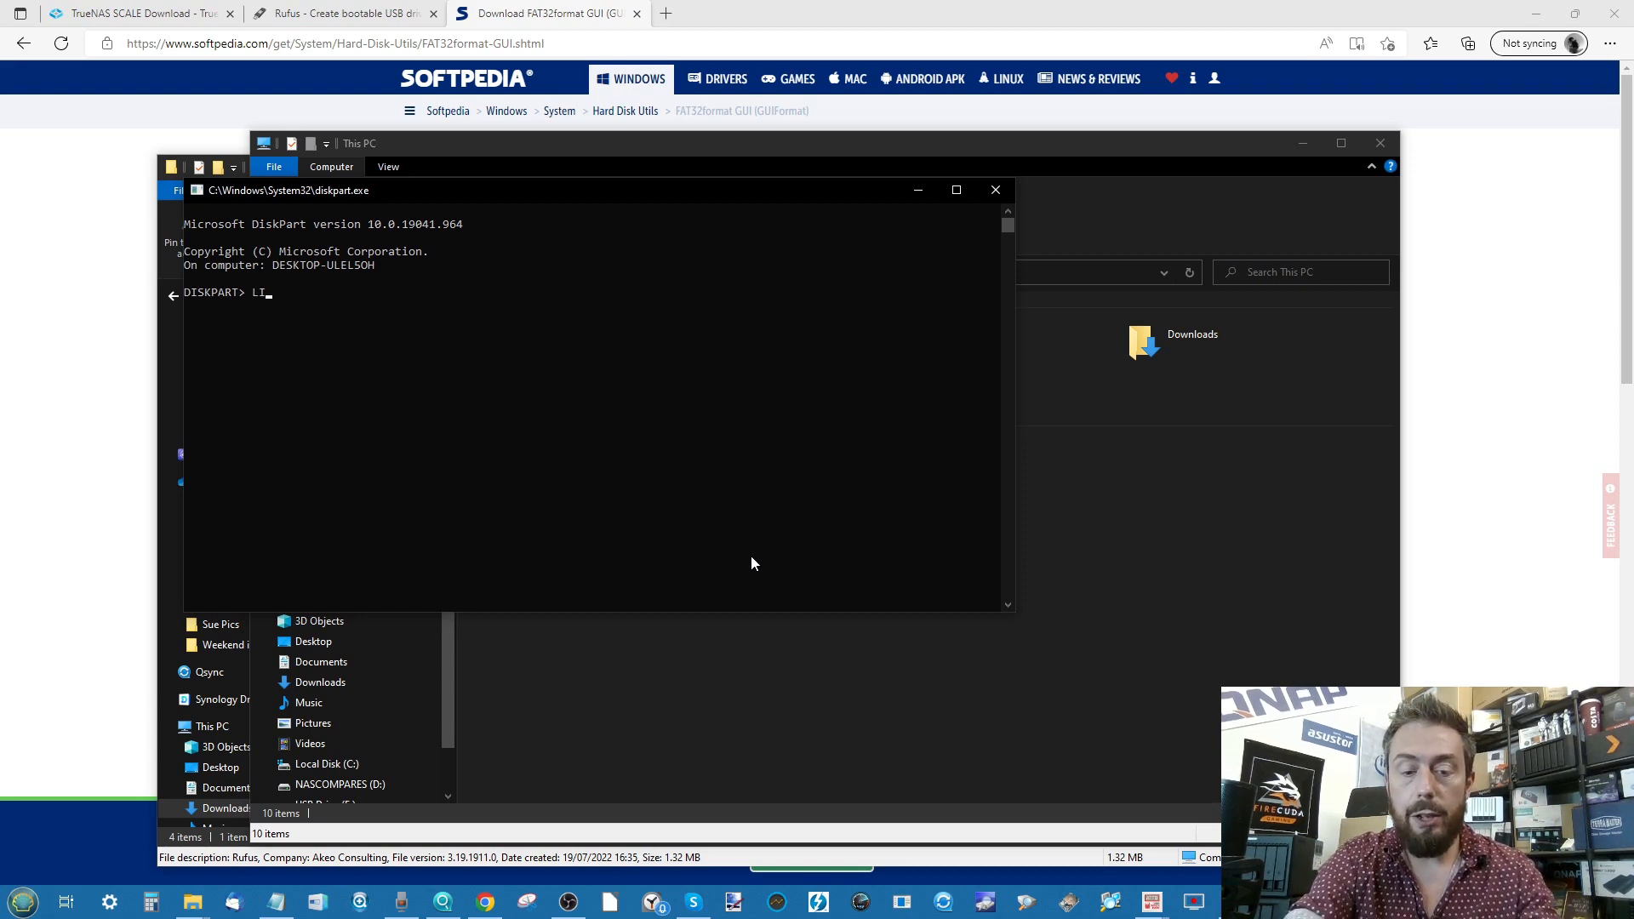
pyautogui.write('ST DISK')
pyautogui.press('Return')
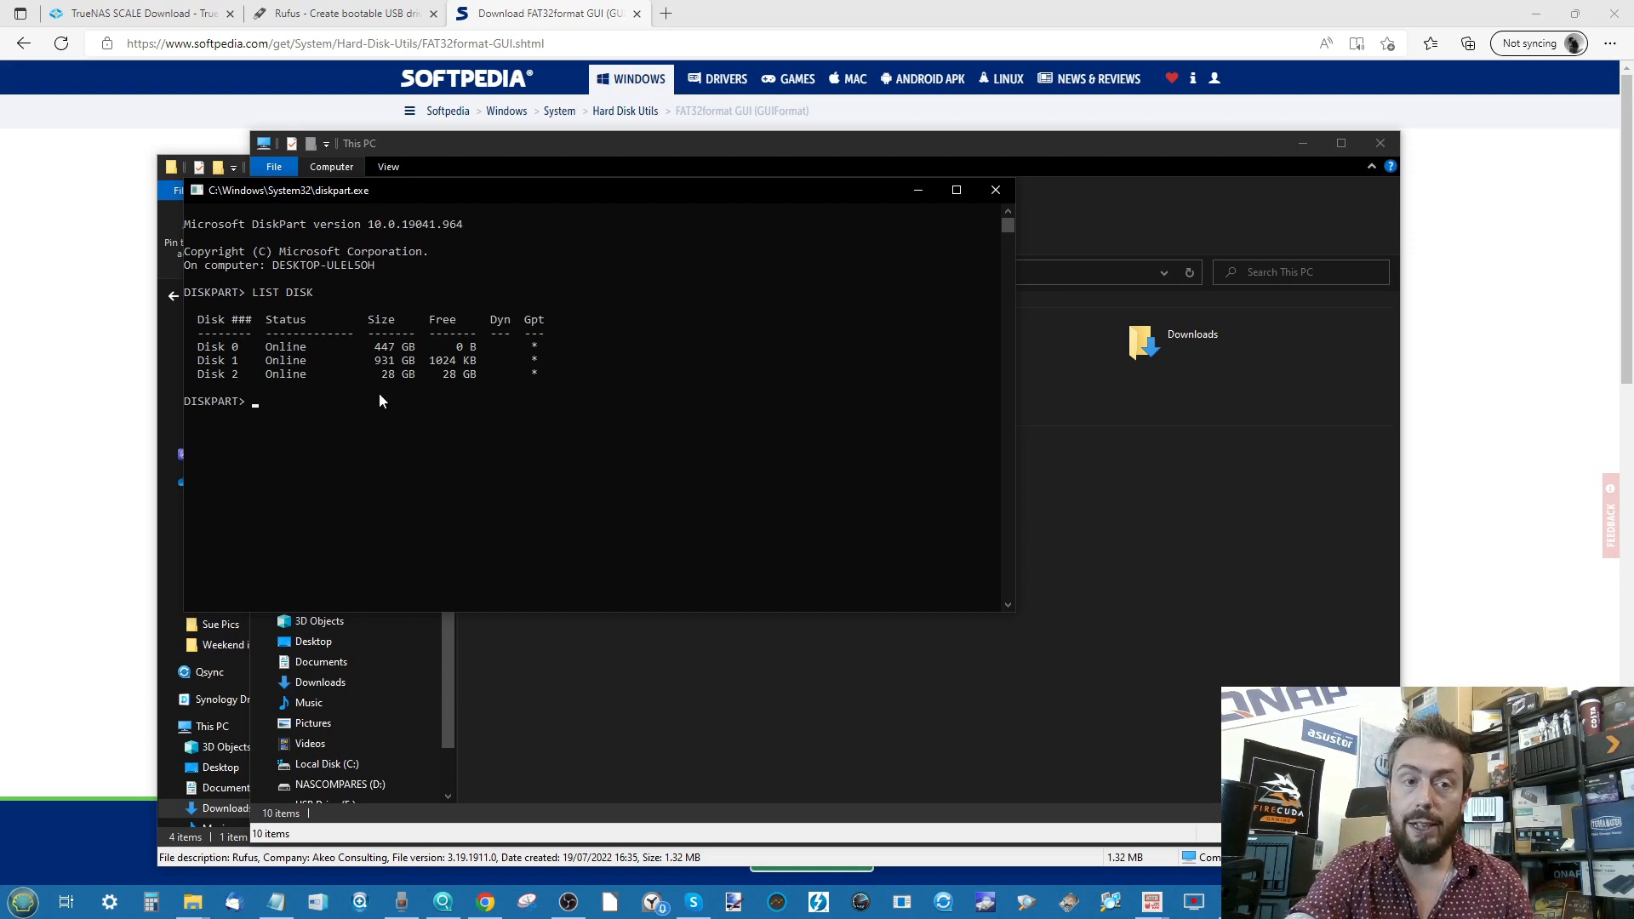
pyautogui.write('select')
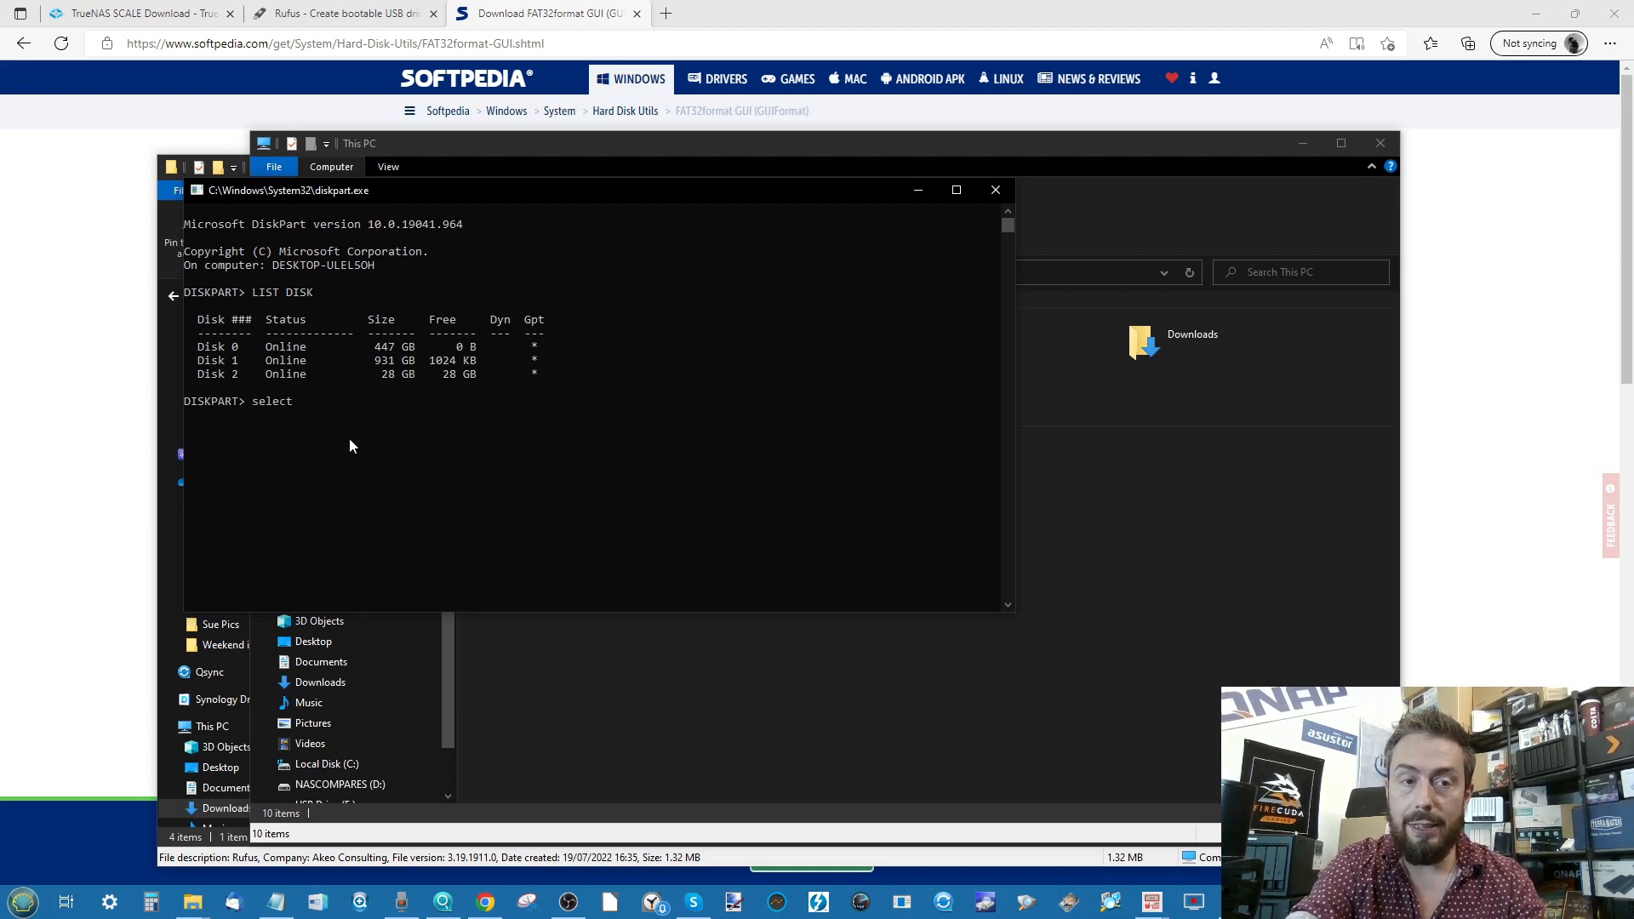
pyautogui.write(' disk 2')
pyautogui.press('Return')
# - Run clean on disk 2 to wipe all partitions, then close the DiskPart console
pyautogui.write('cleam')
pyautogui.press('BackSpace')
pyautogui.write('n')
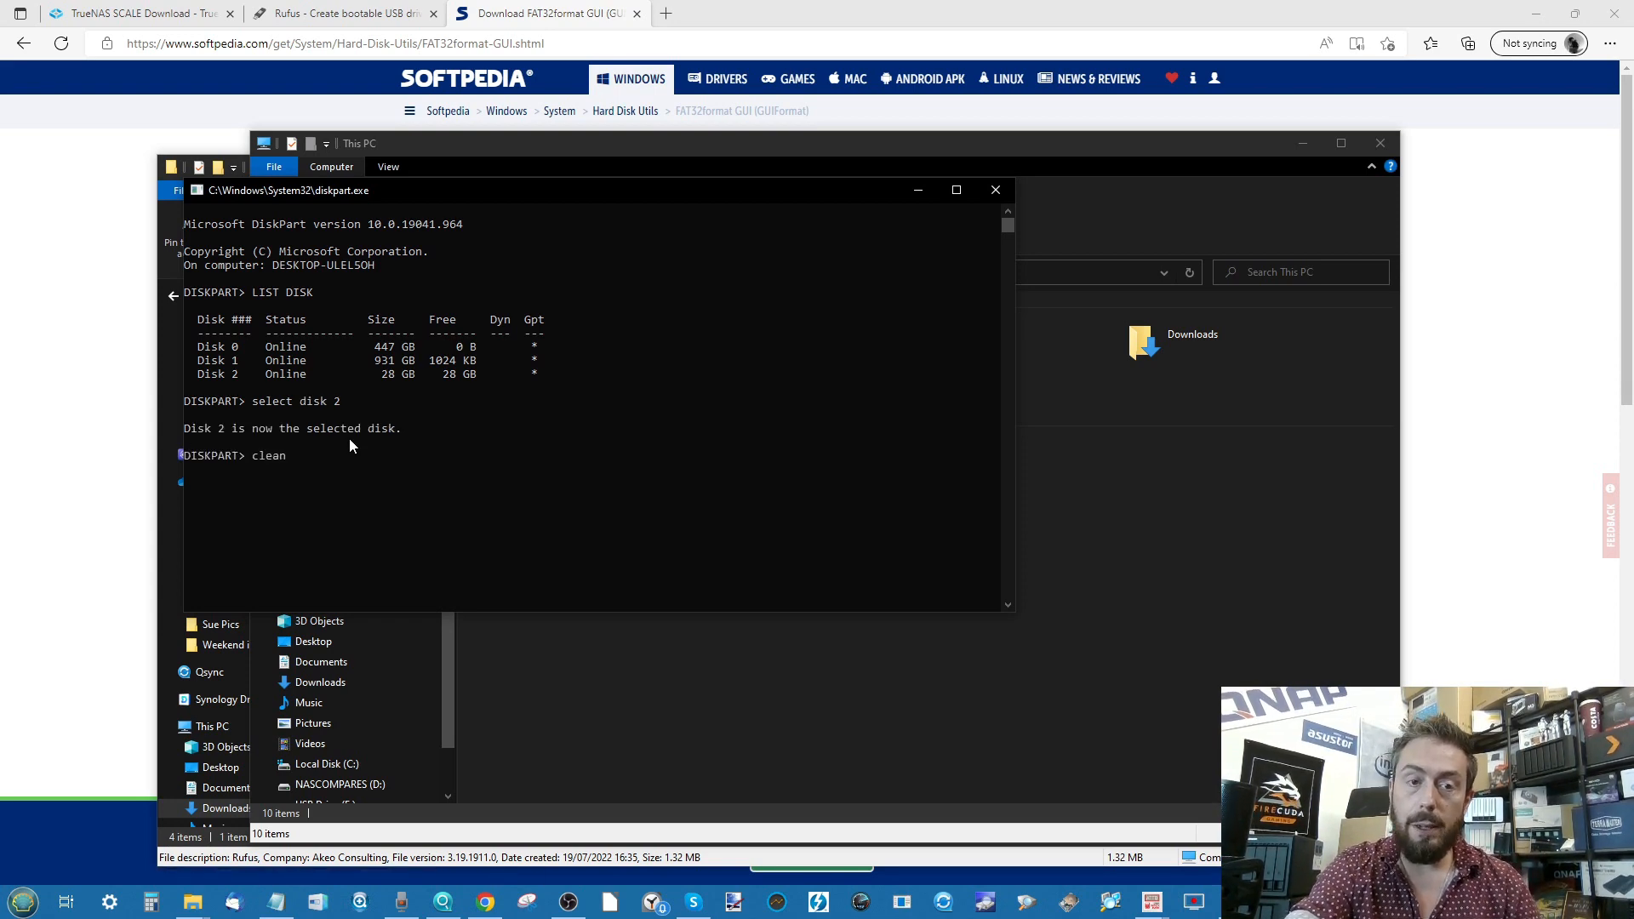
pyautogui.press('Return')
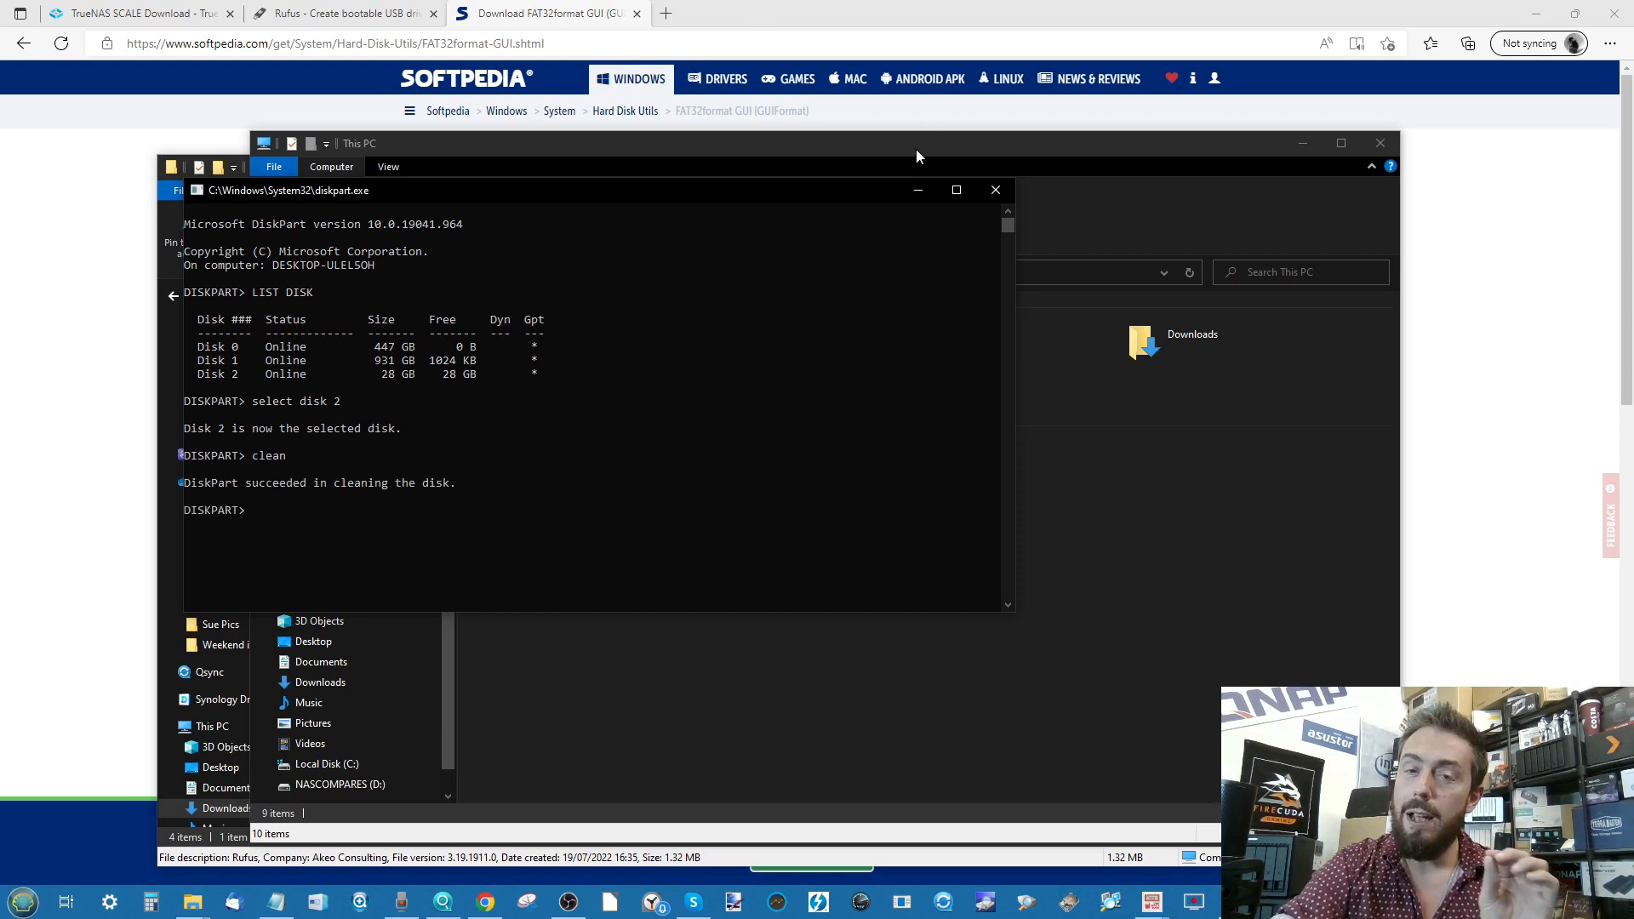
pyautogui.click(996, 190)
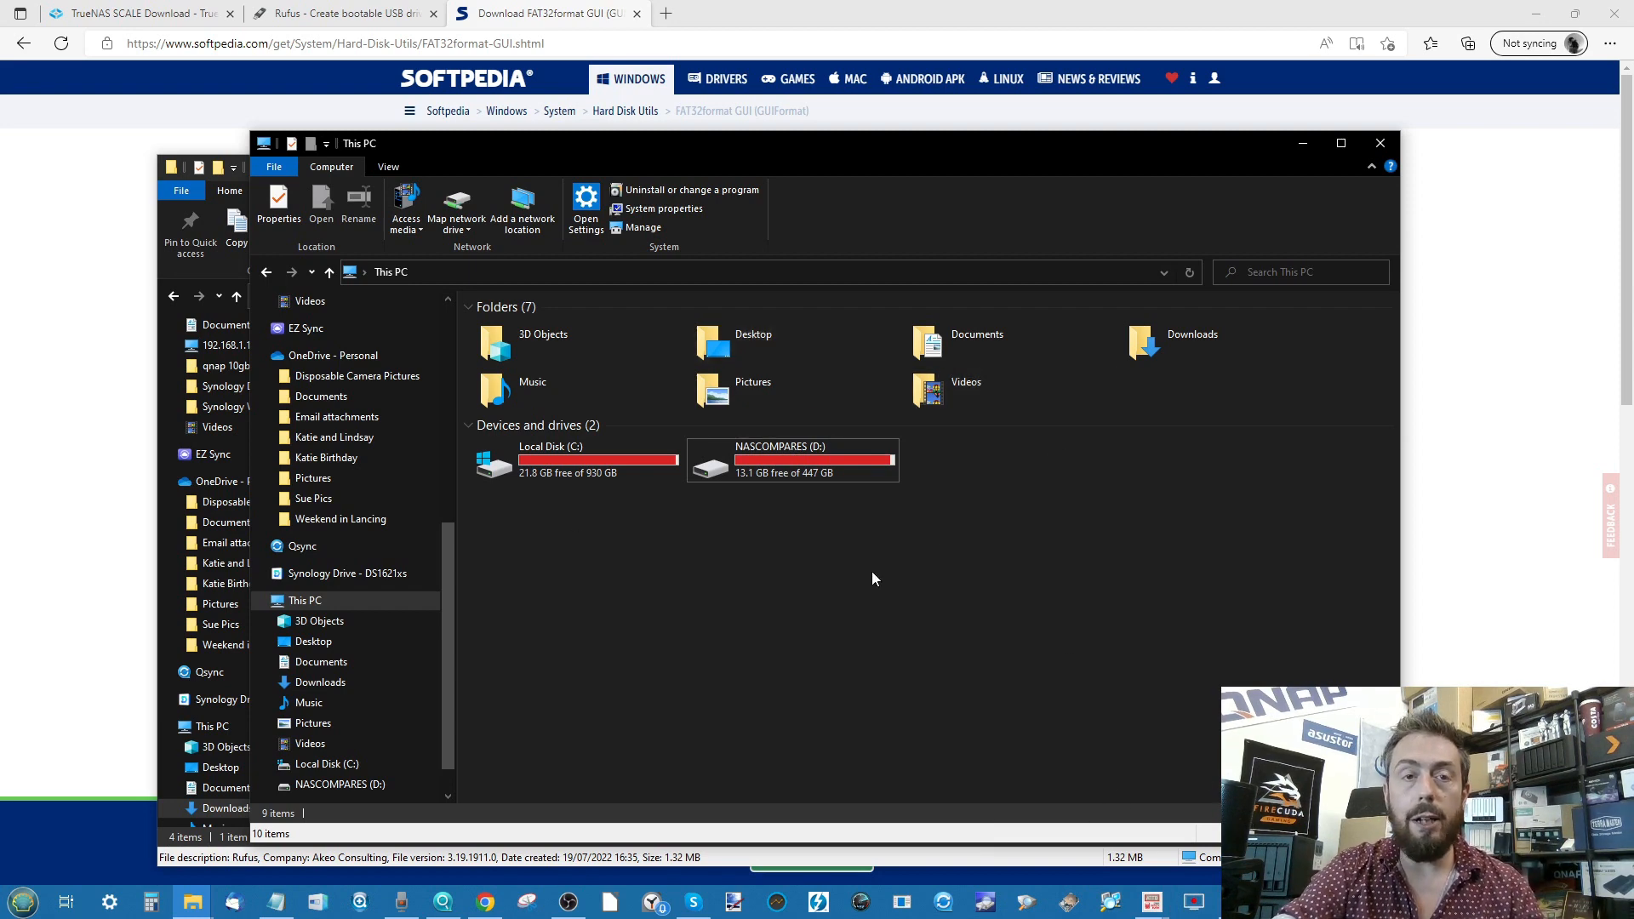
# - Minimize This PC and launch rufus-3.19 from the TrueNAS Installation Files folder
pyautogui.click(1311, 143)
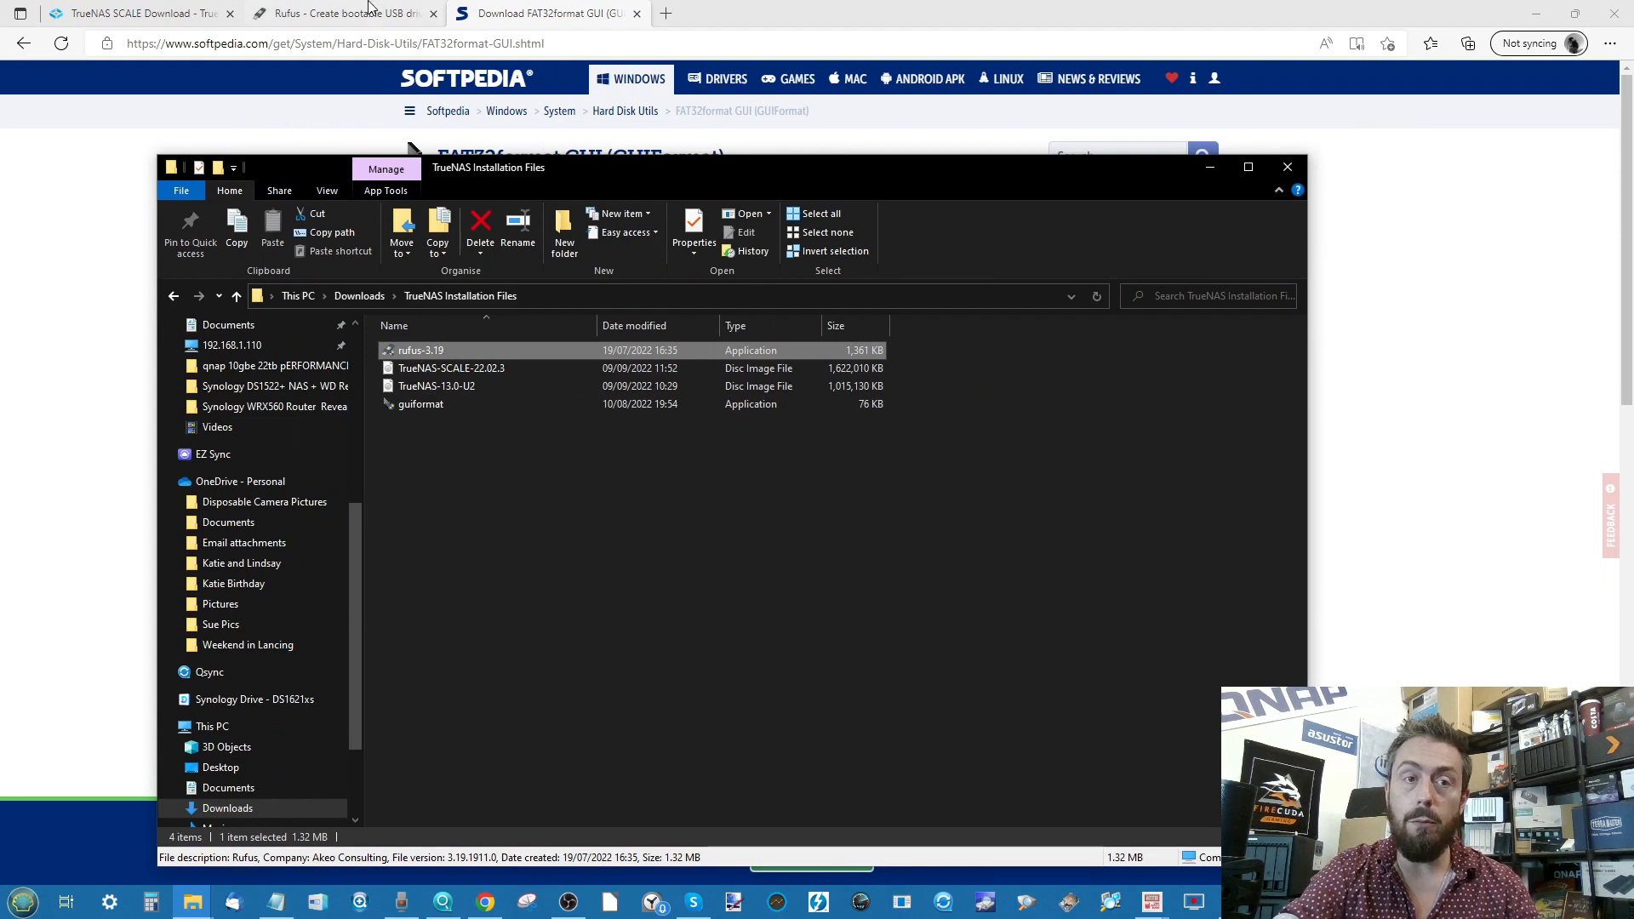
pyautogui.doubleClick(431, 350)
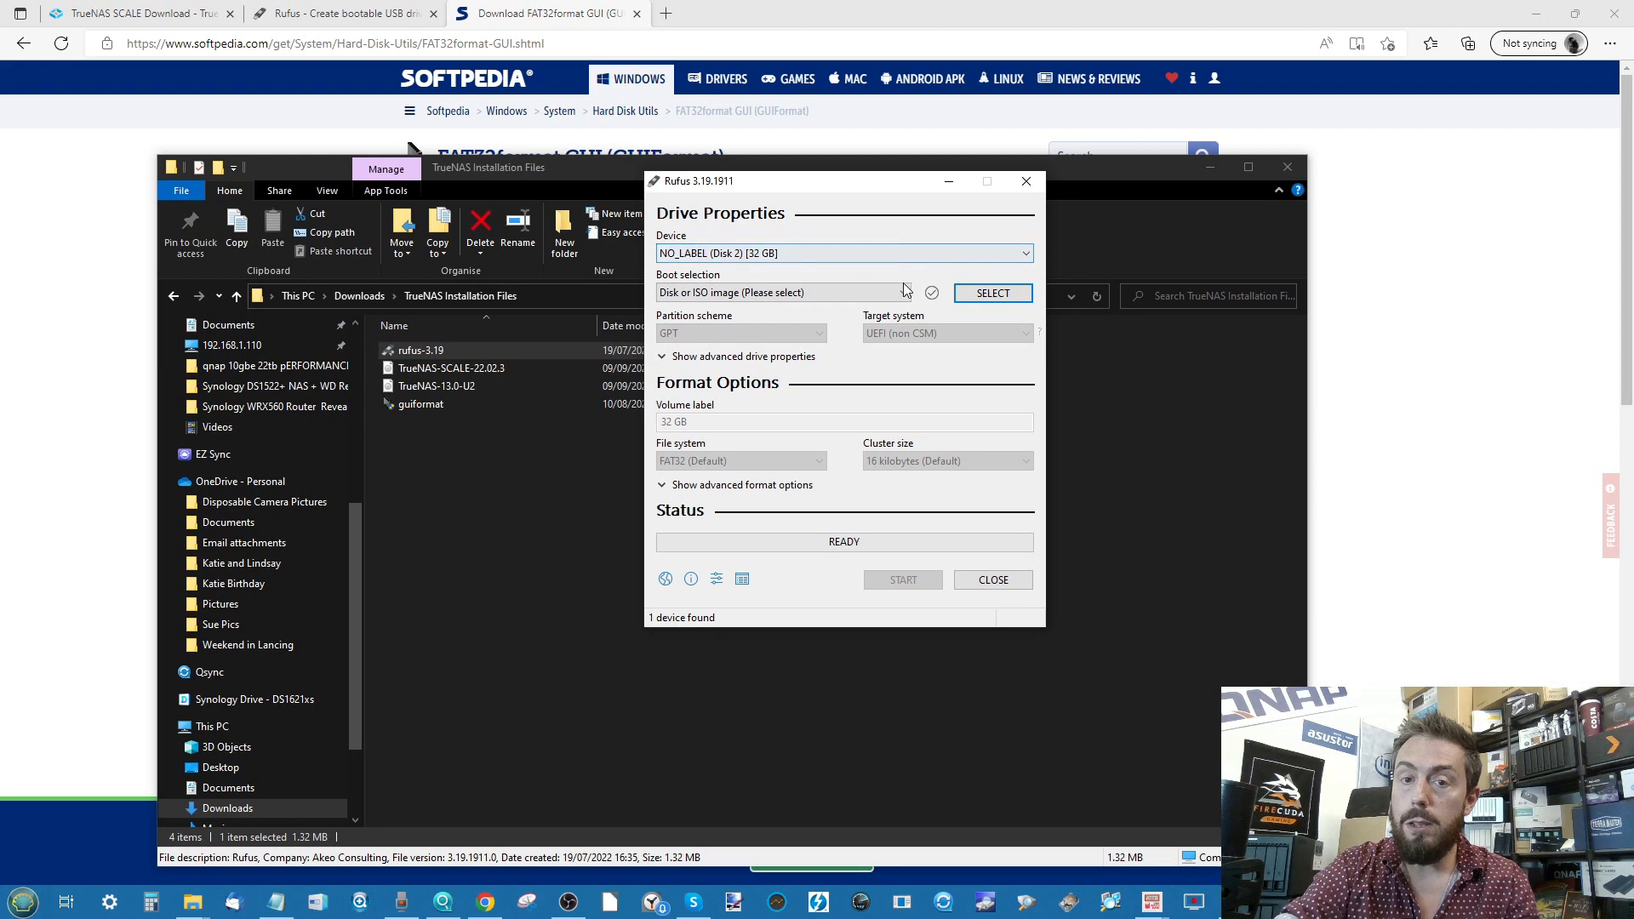
# - Choose TrueNAS-SCALE-22.02.3.iso from the TrueNAS Installation Files folder as the boot image
pyautogui.click(968, 292)
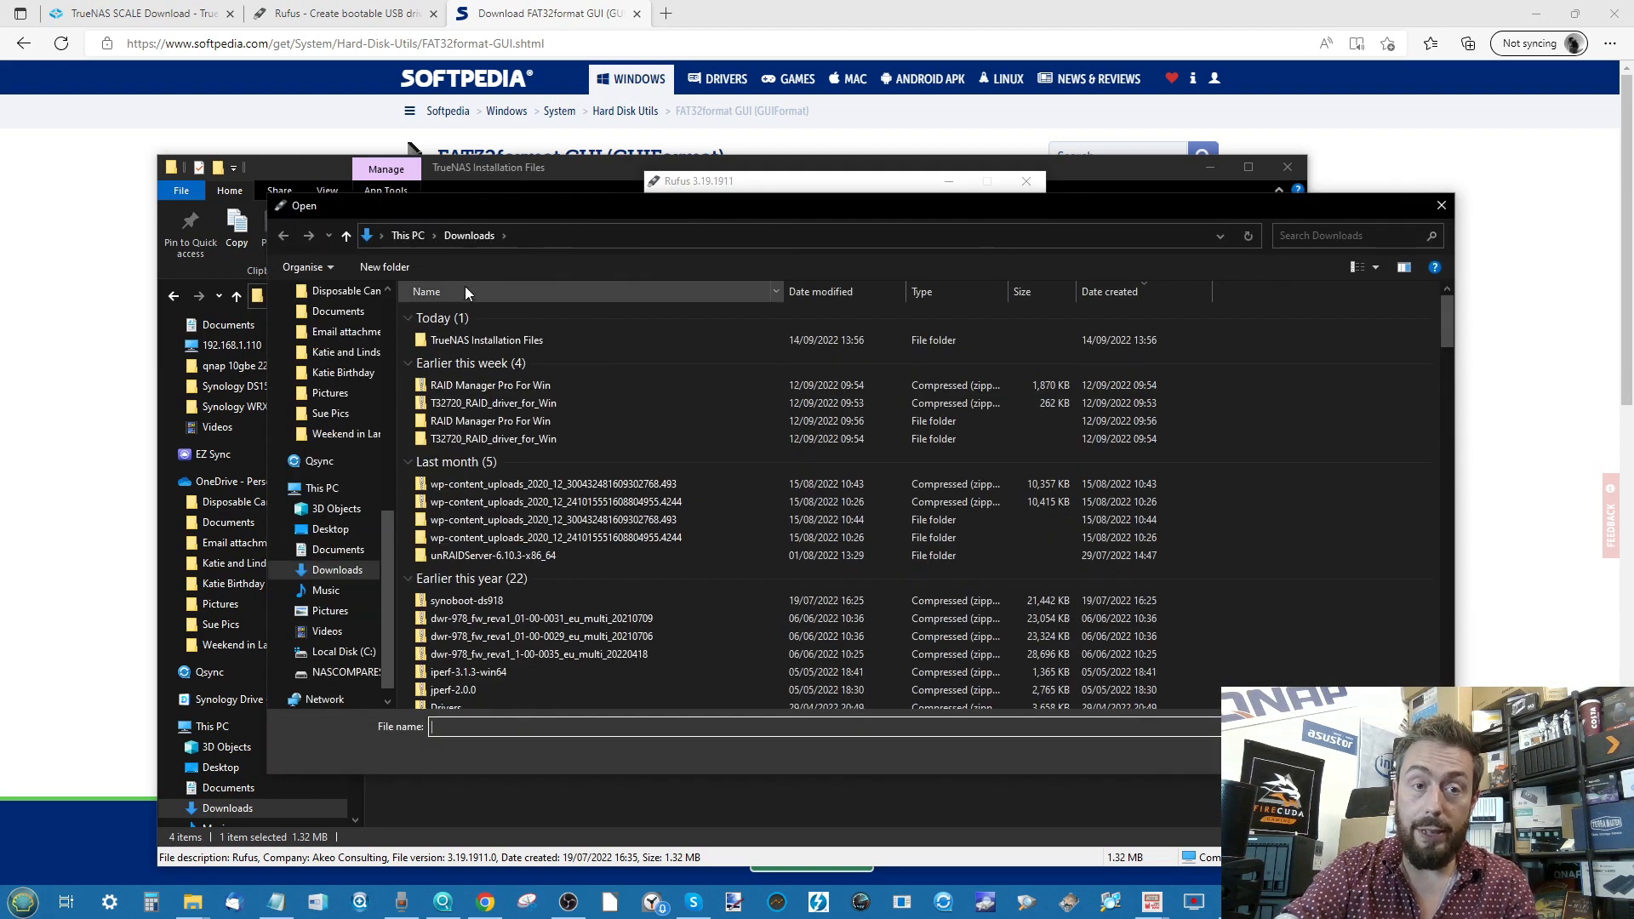
pyautogui.doubleClick(509, 338)
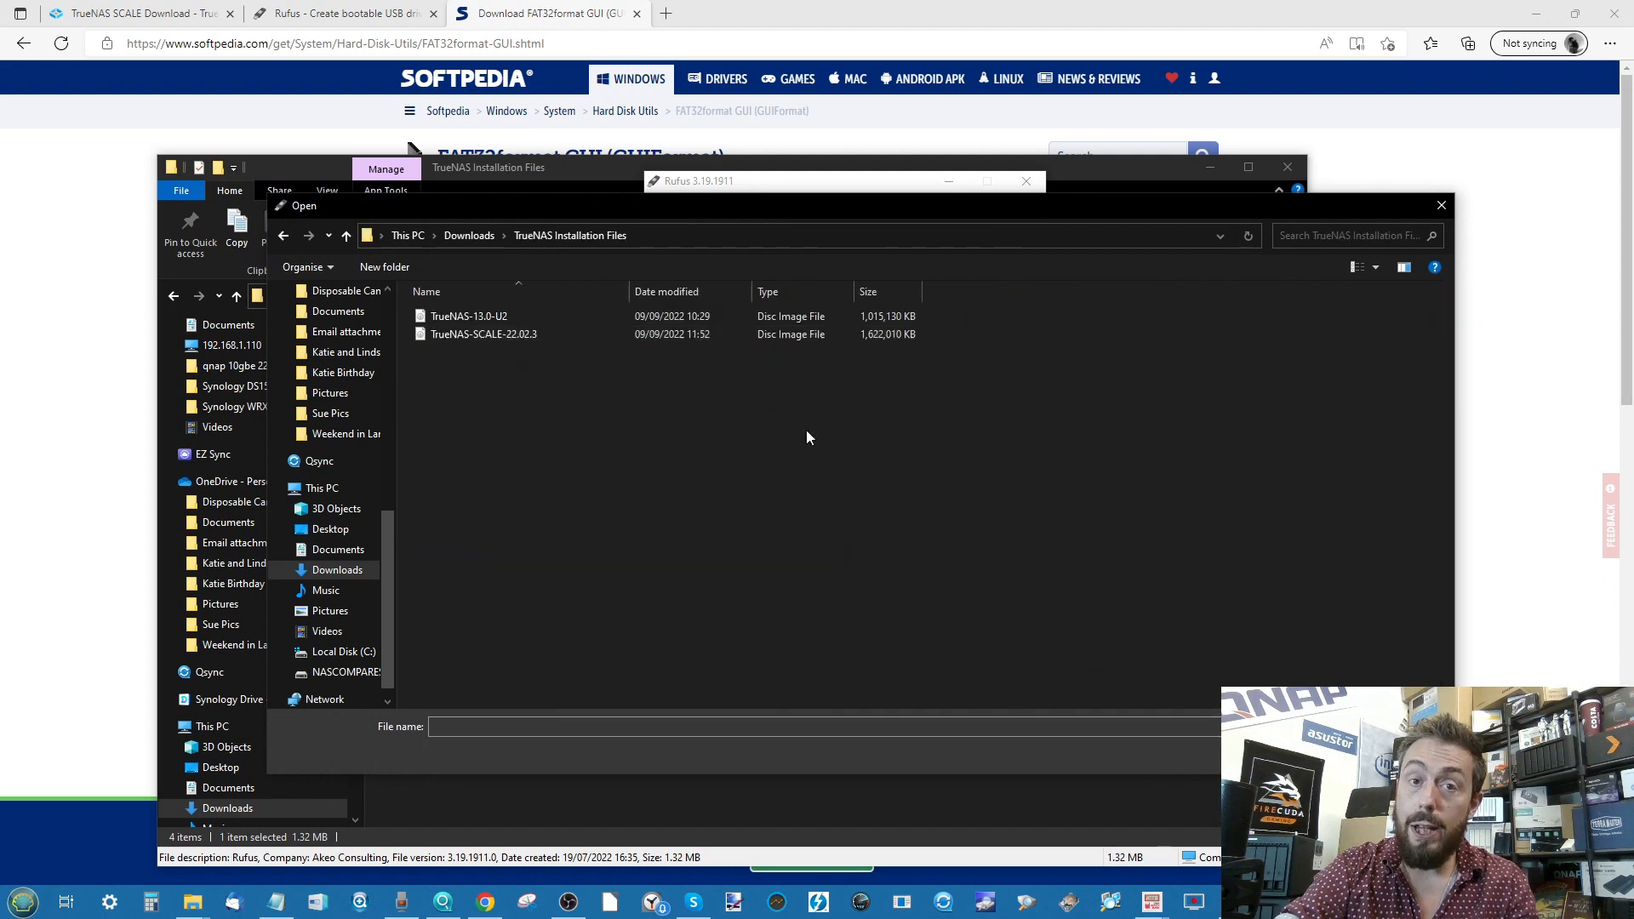
pyautogui.click(481, 335)
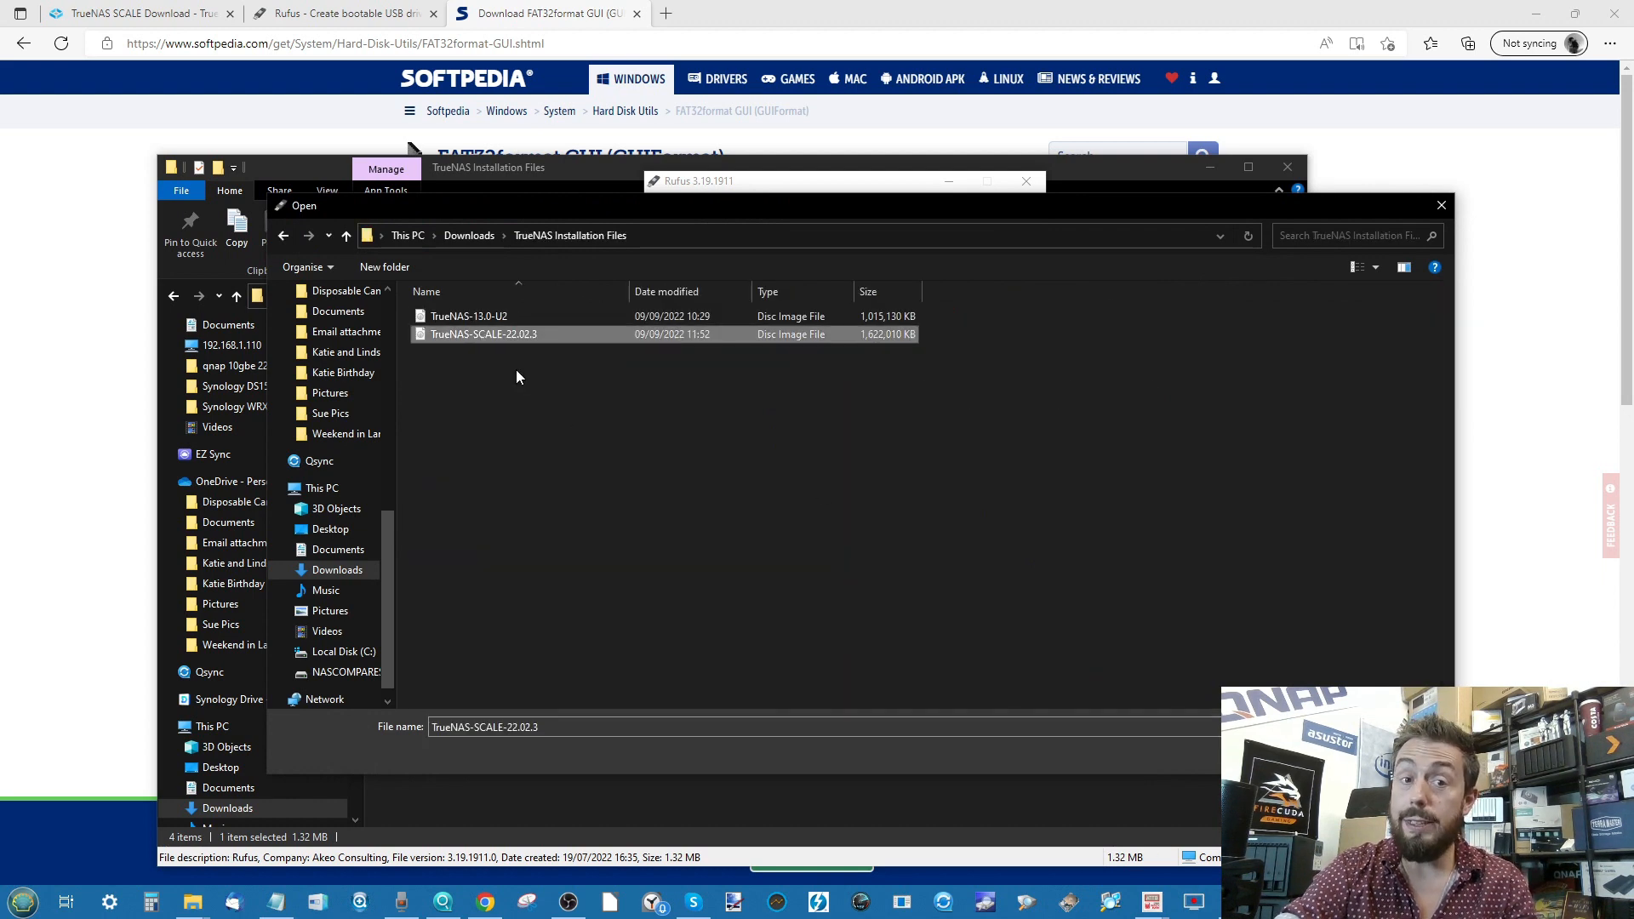
pyautogui.click(1317, 752)
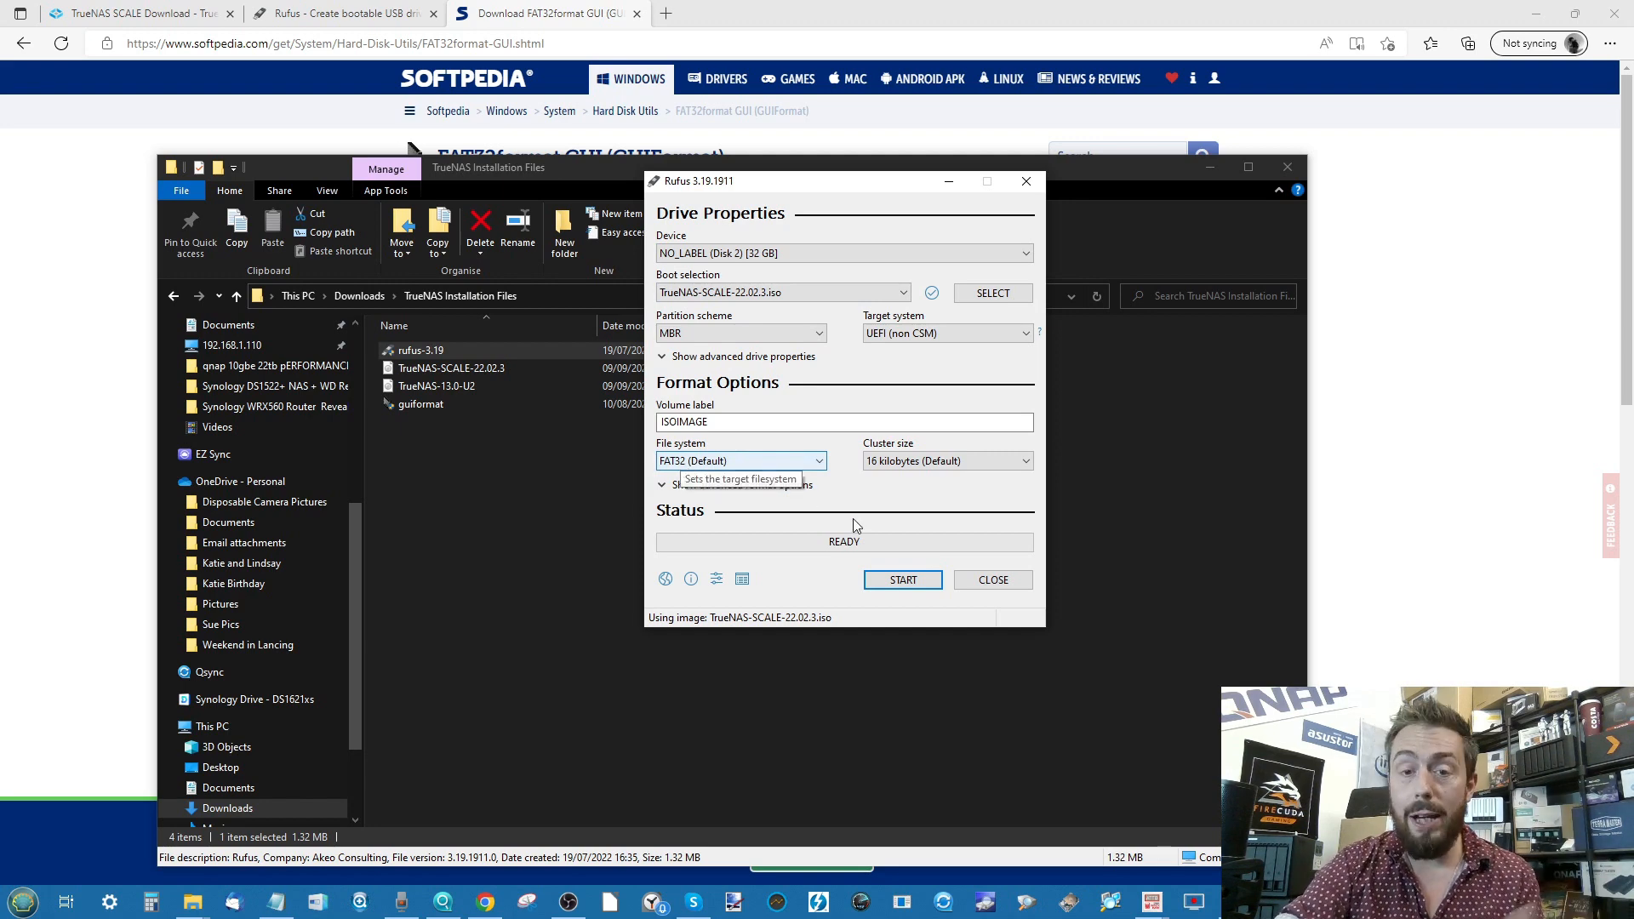
# - Start the write in ISO Image mode and accept the warning that the USB drive's data will be destroyed
pyautogui.click(885, 583)
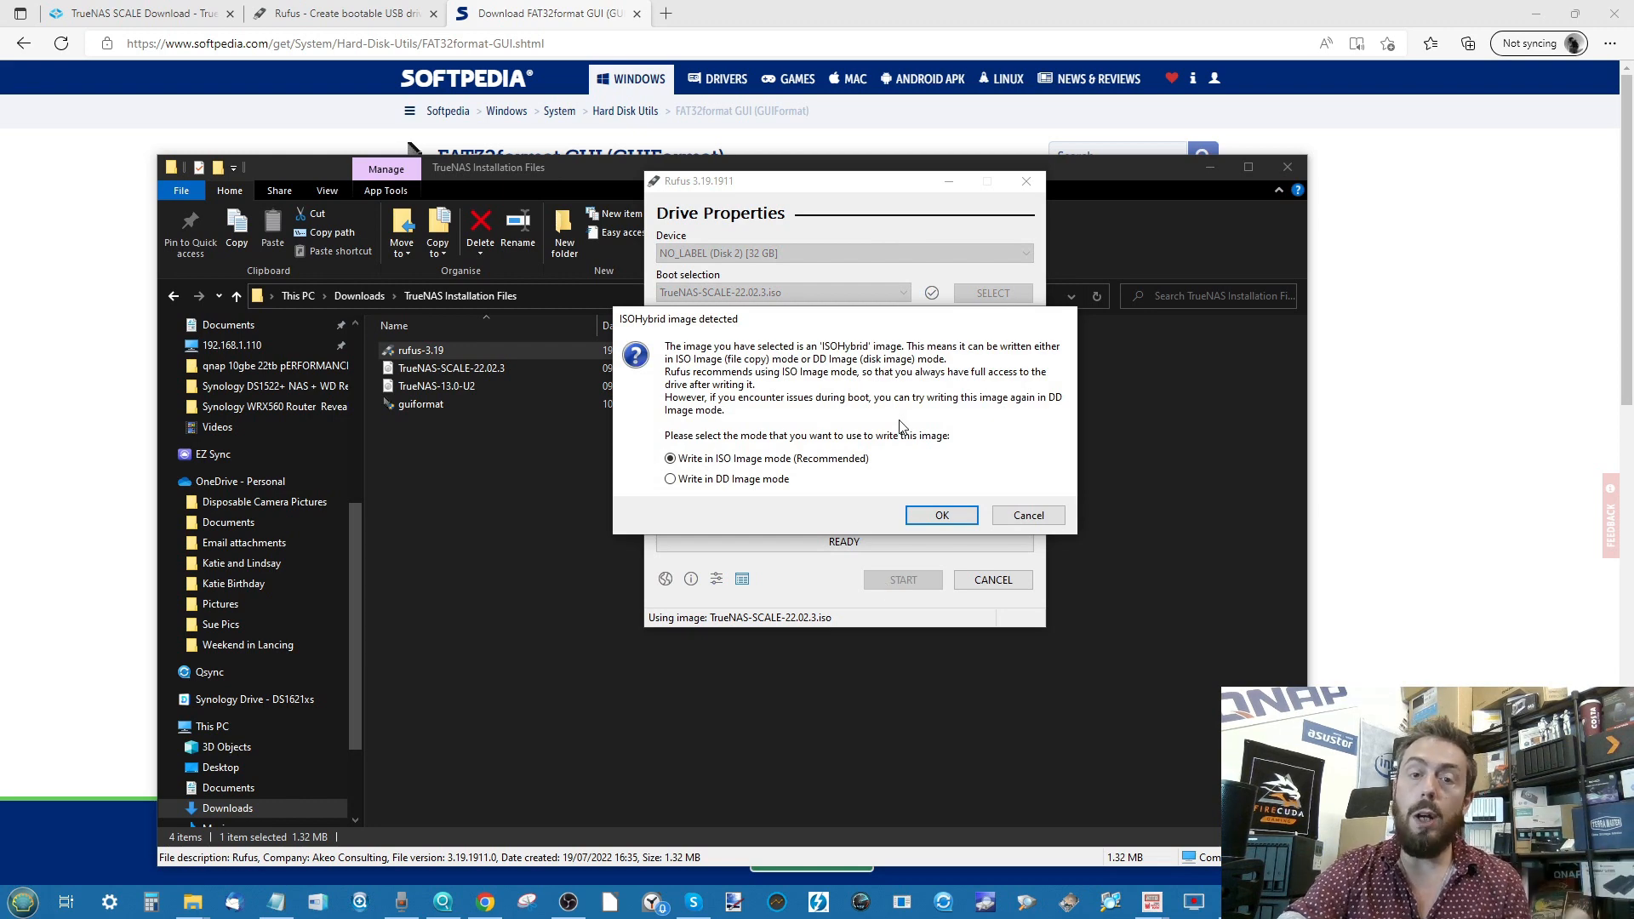
pyautogui.click(932, 513)
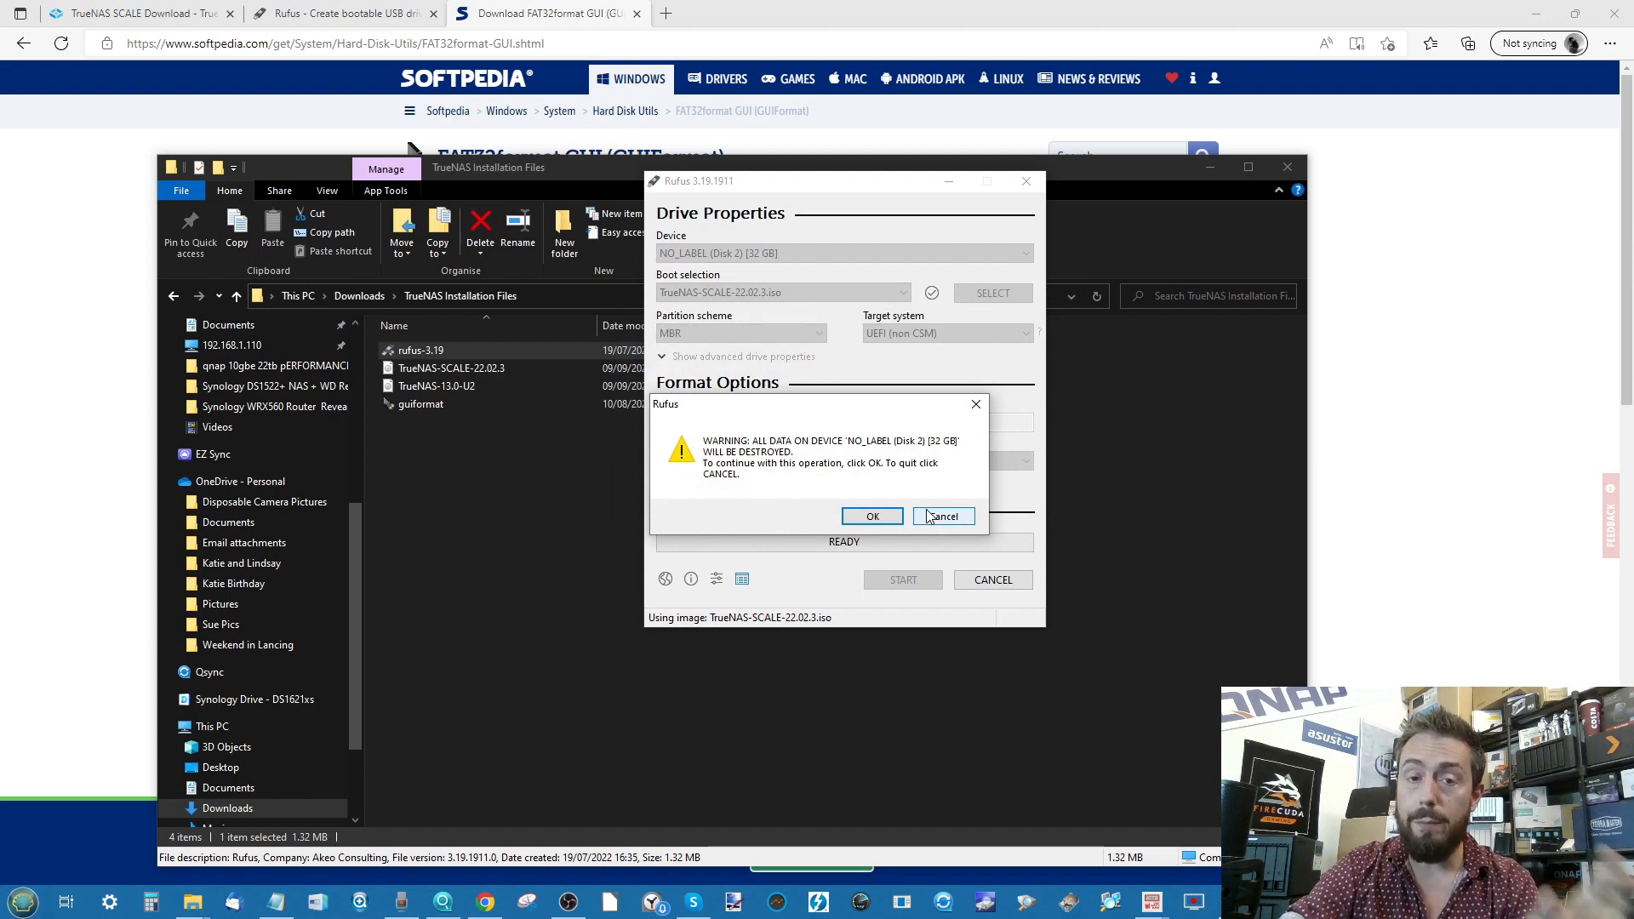
pyautogui.click(875, 517)
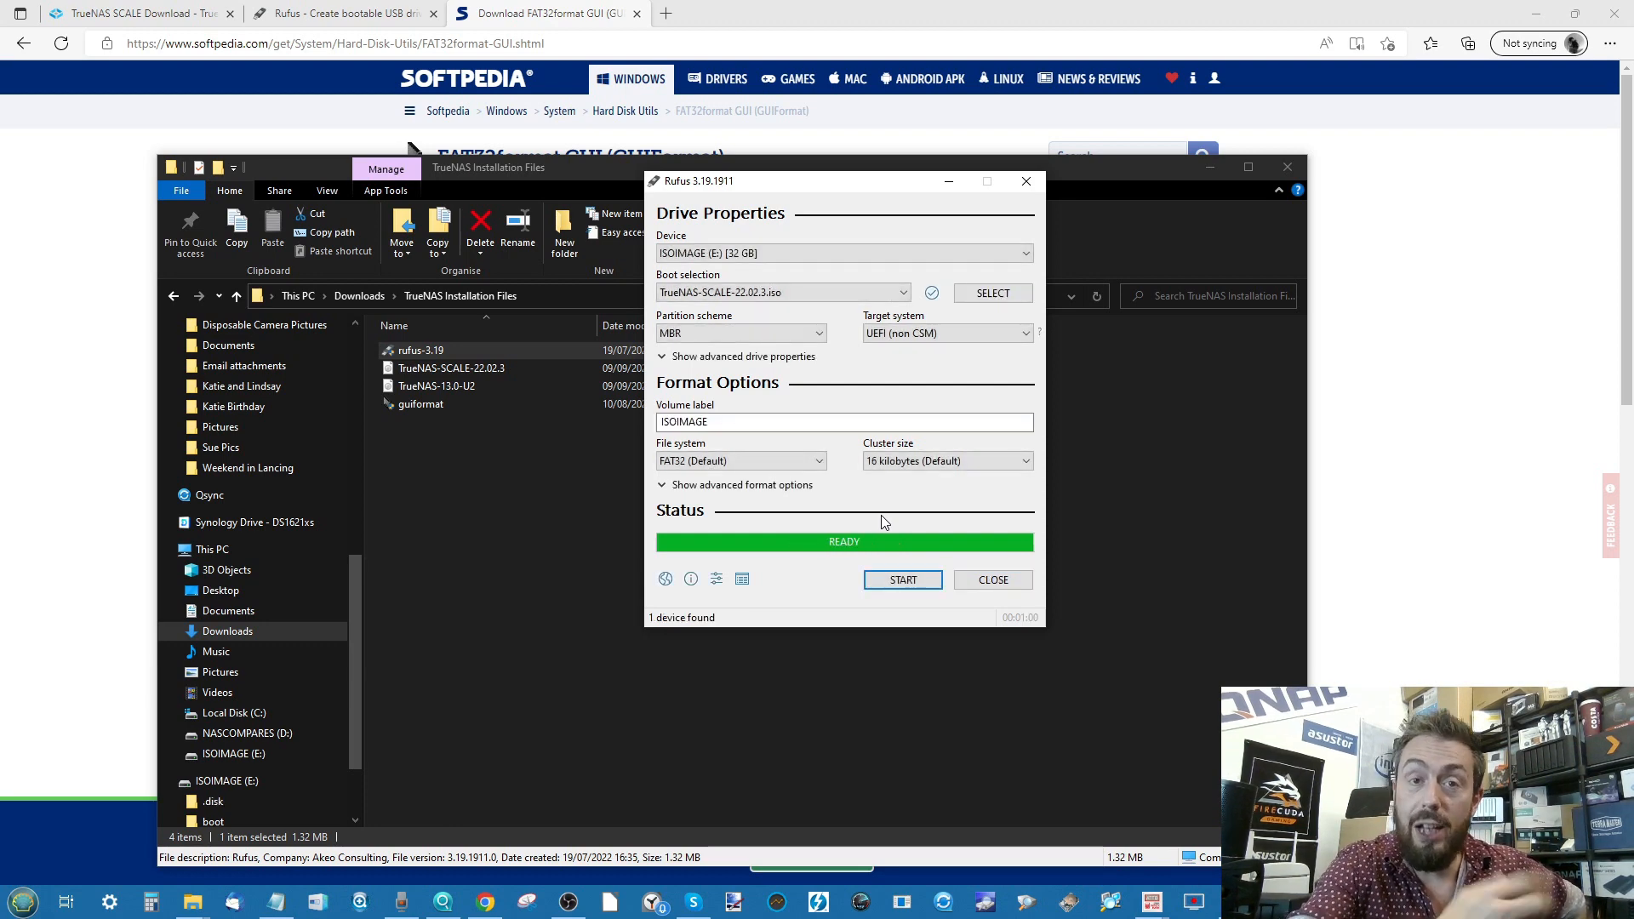
# - Close Rufus after the TrueNAS SCALE write and return to the TrueNAS Installation Files folder
pyautogui.click(986, 579)
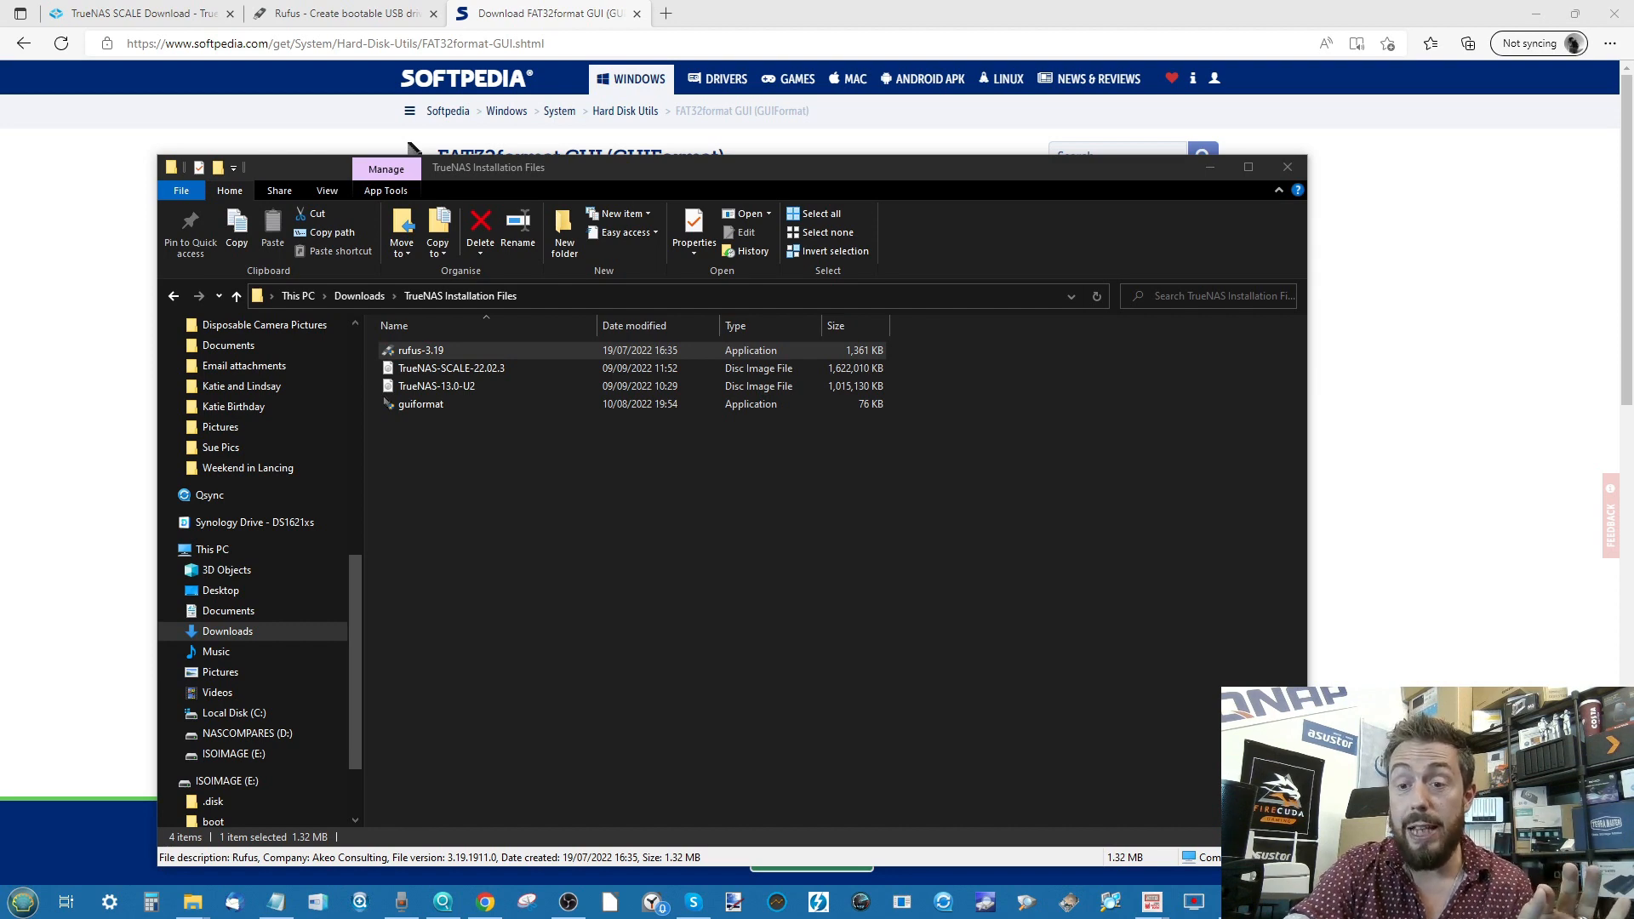
pyautogui.scroll(2, 260, 570)
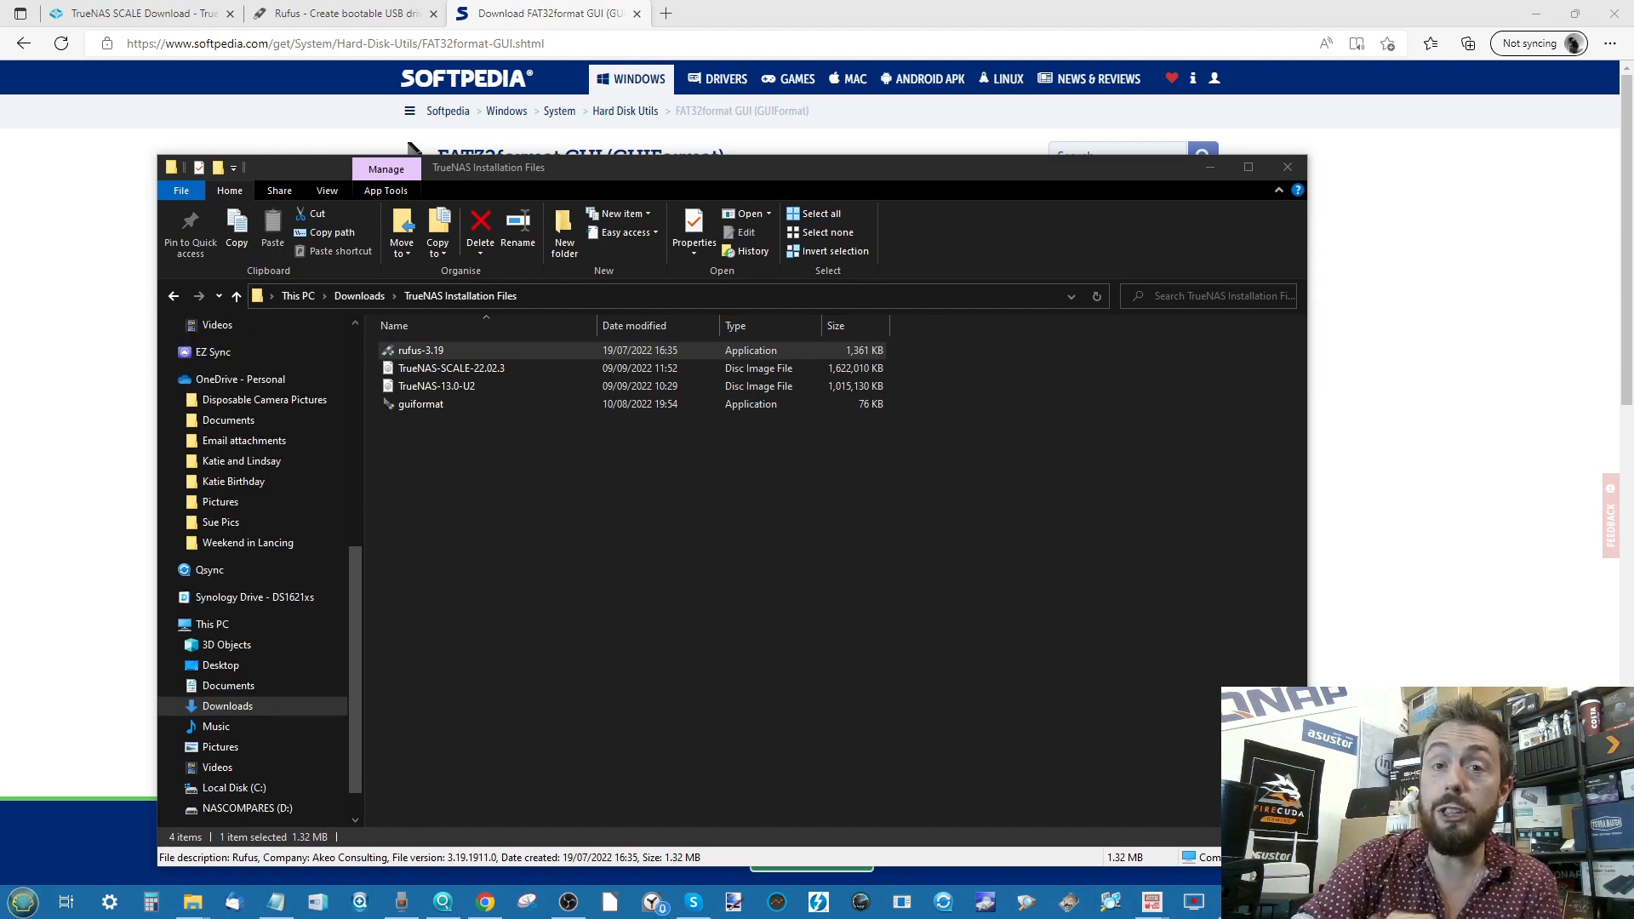
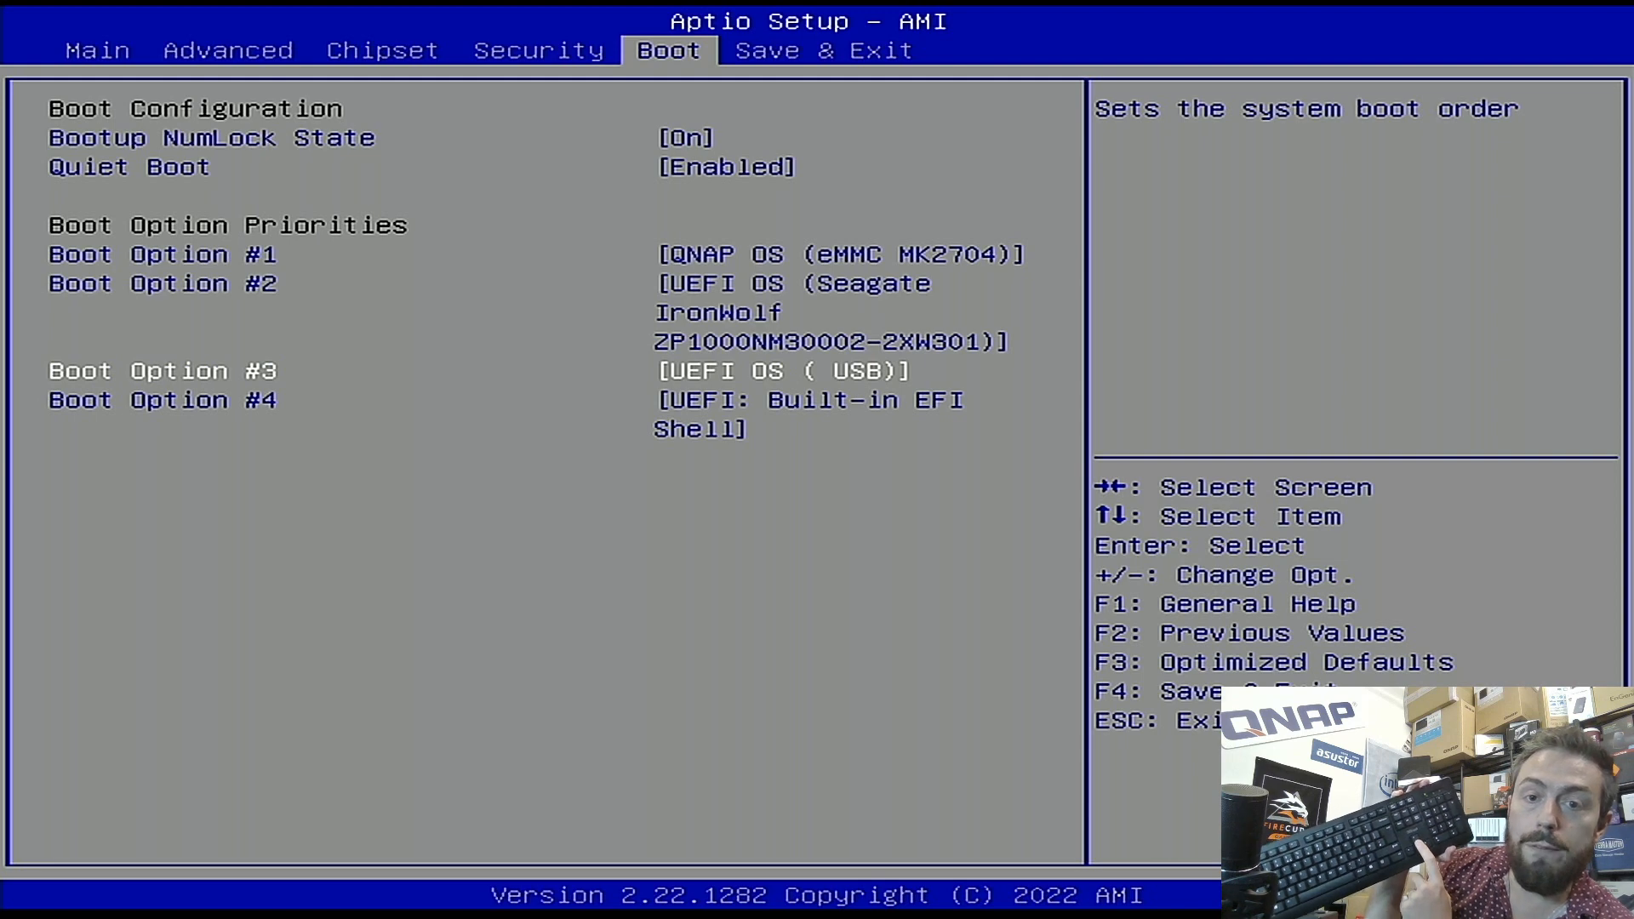
# - Review the Boot tab settings, leaving QNAP OS eMMC as Boot Option #1
pyautogui.press('Up')
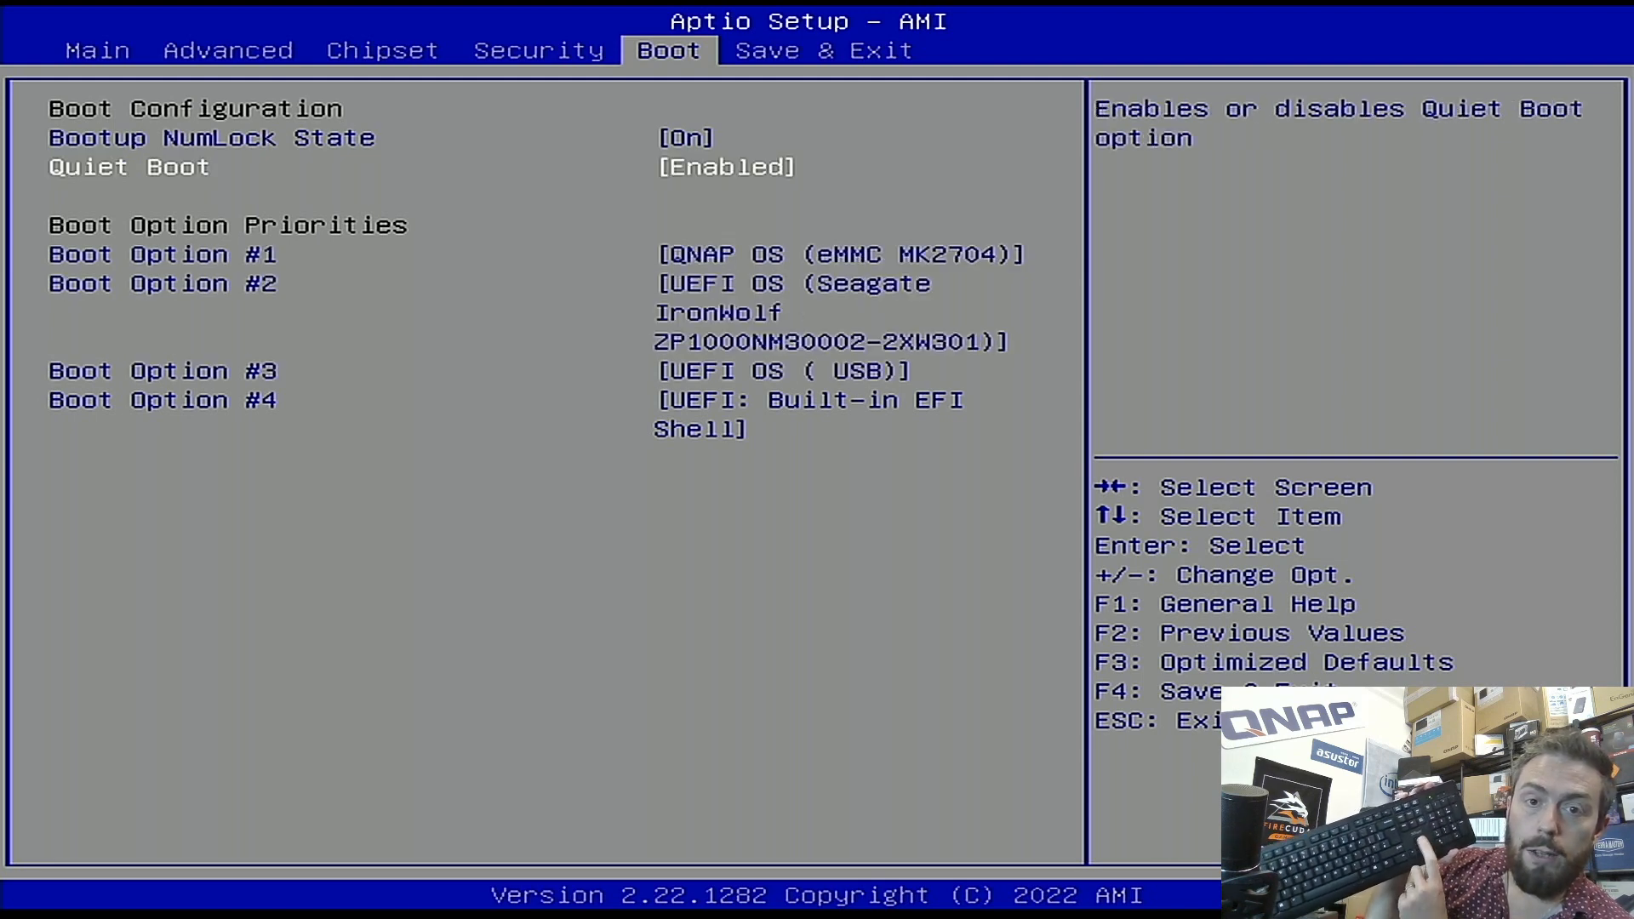
pyautogui.press('Down')
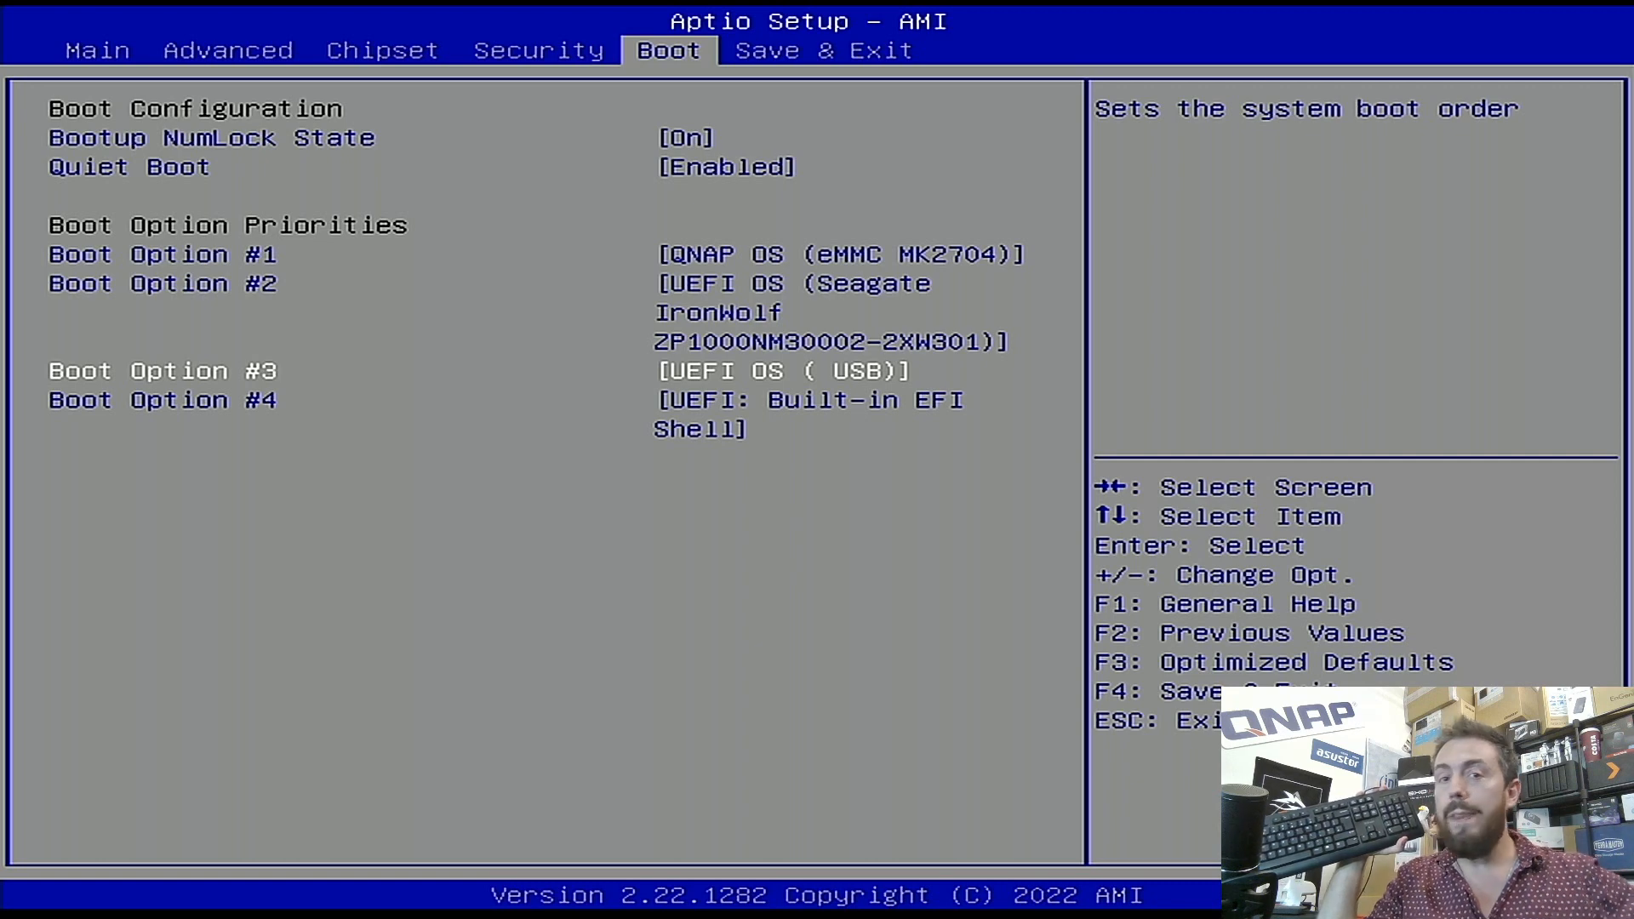
# - Use the Save & Exit tab's Boot Override to boot once from UEFI OS (USB)
pyautogui.press('Right')
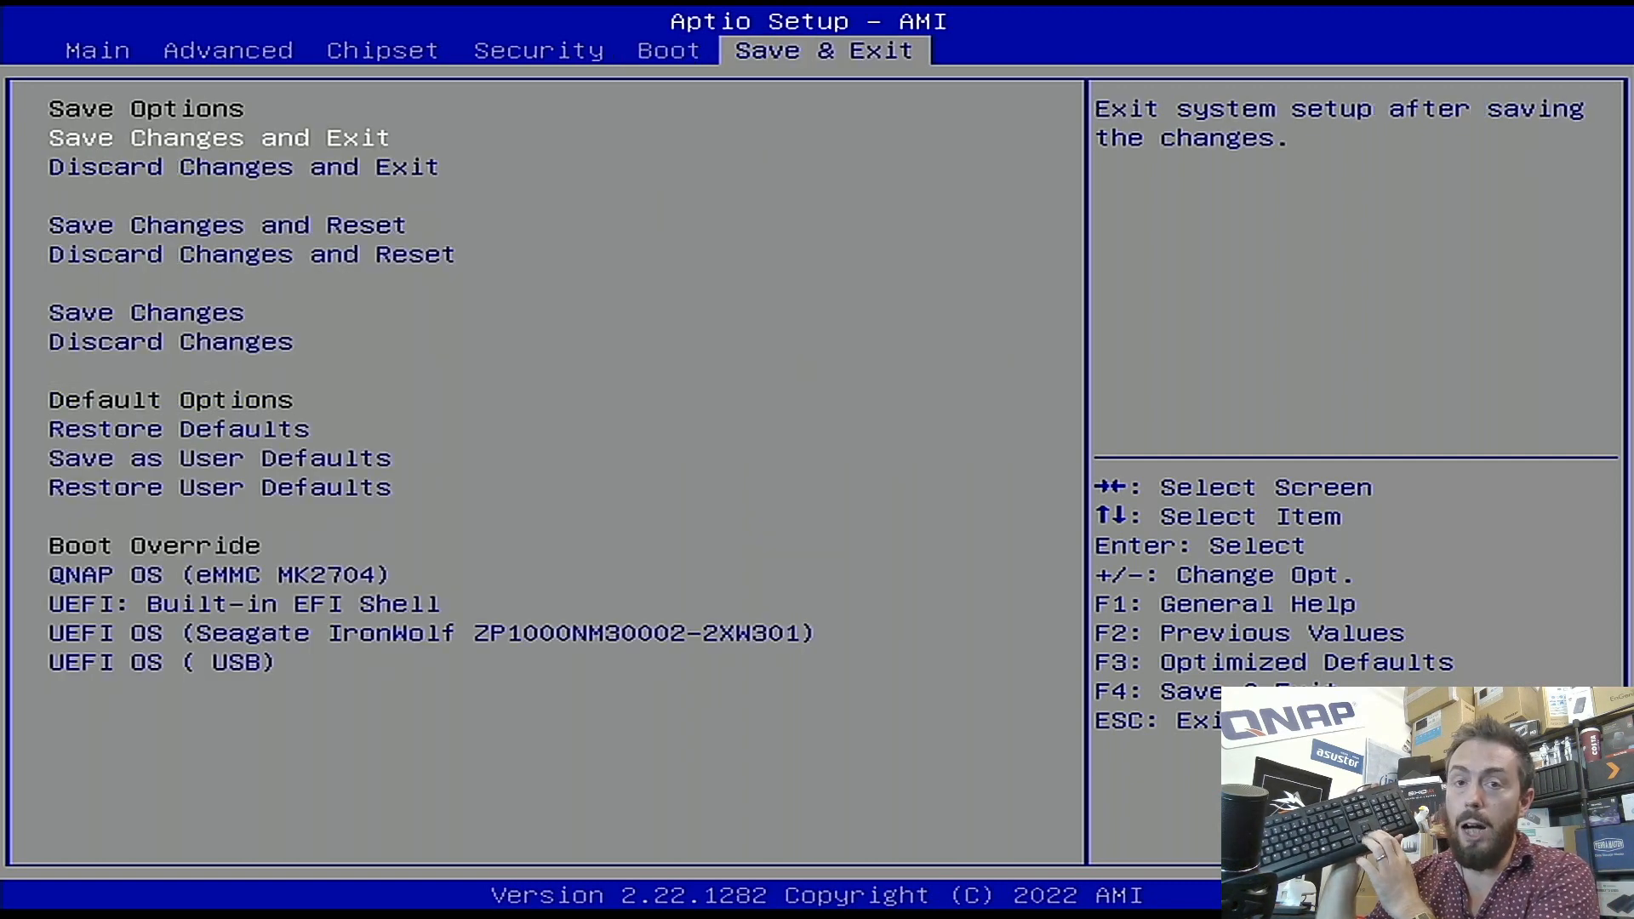
pyautogui.press('Down')
pyautogui.press('Down')
pyautogui.press('Down')
pyautogui.press('Down')
pyautogui.press('Down')
pyautogui.press('Down')
pyautogui.press('Down')
pyautogui.press('Down')
pyautogui.press('Down')
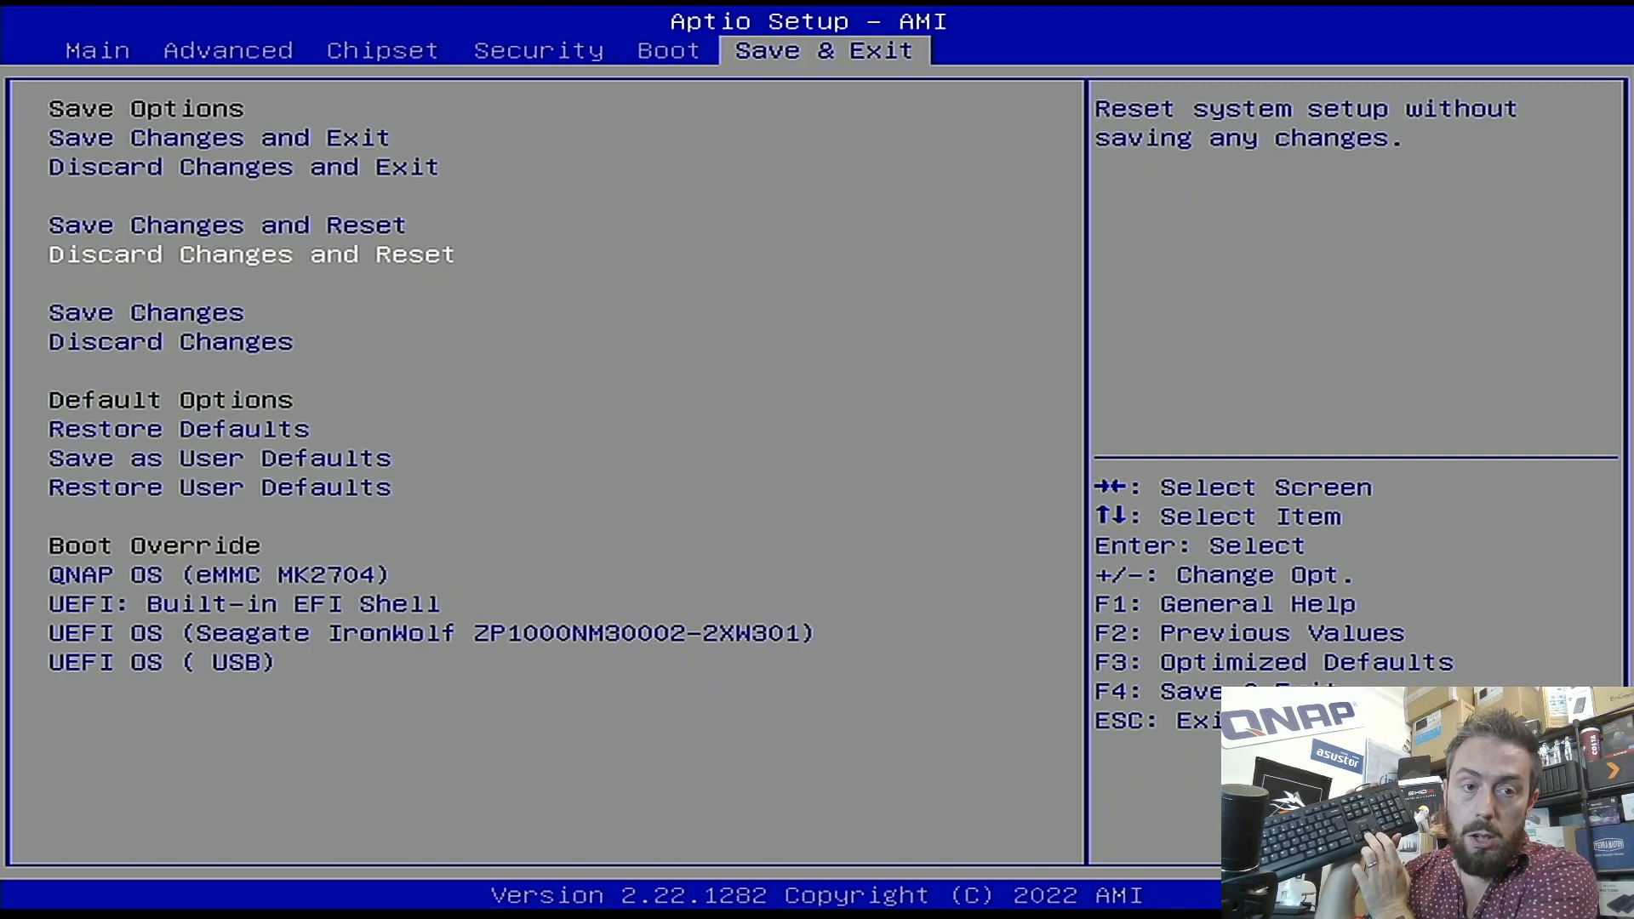
pyautogui.press('Down')
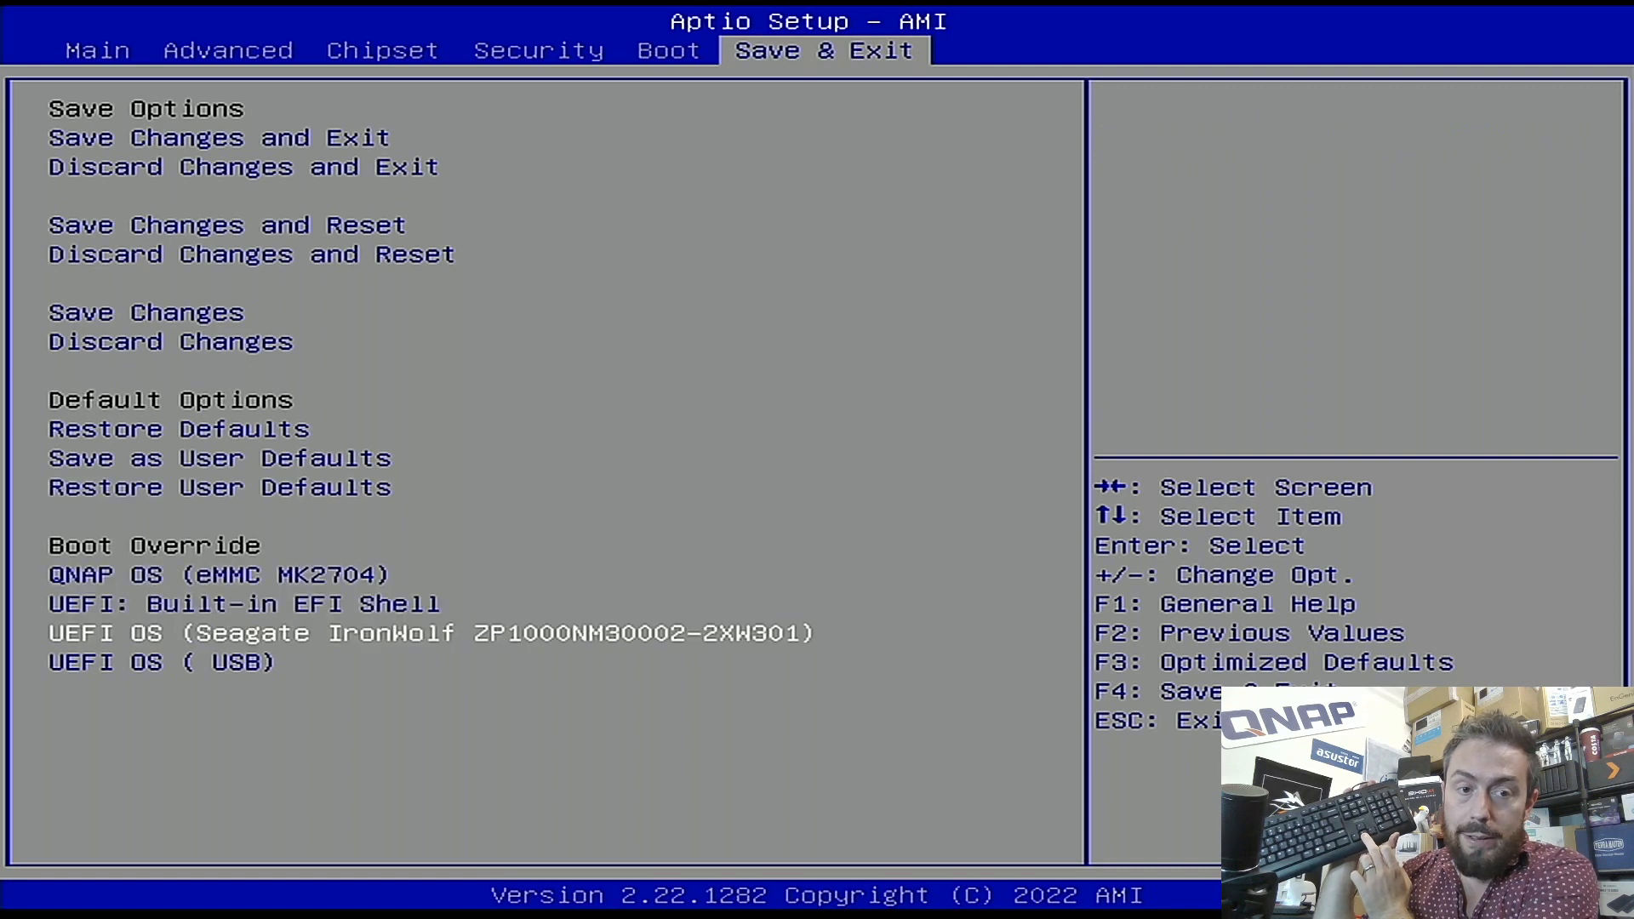
pyautogui.press('Down')
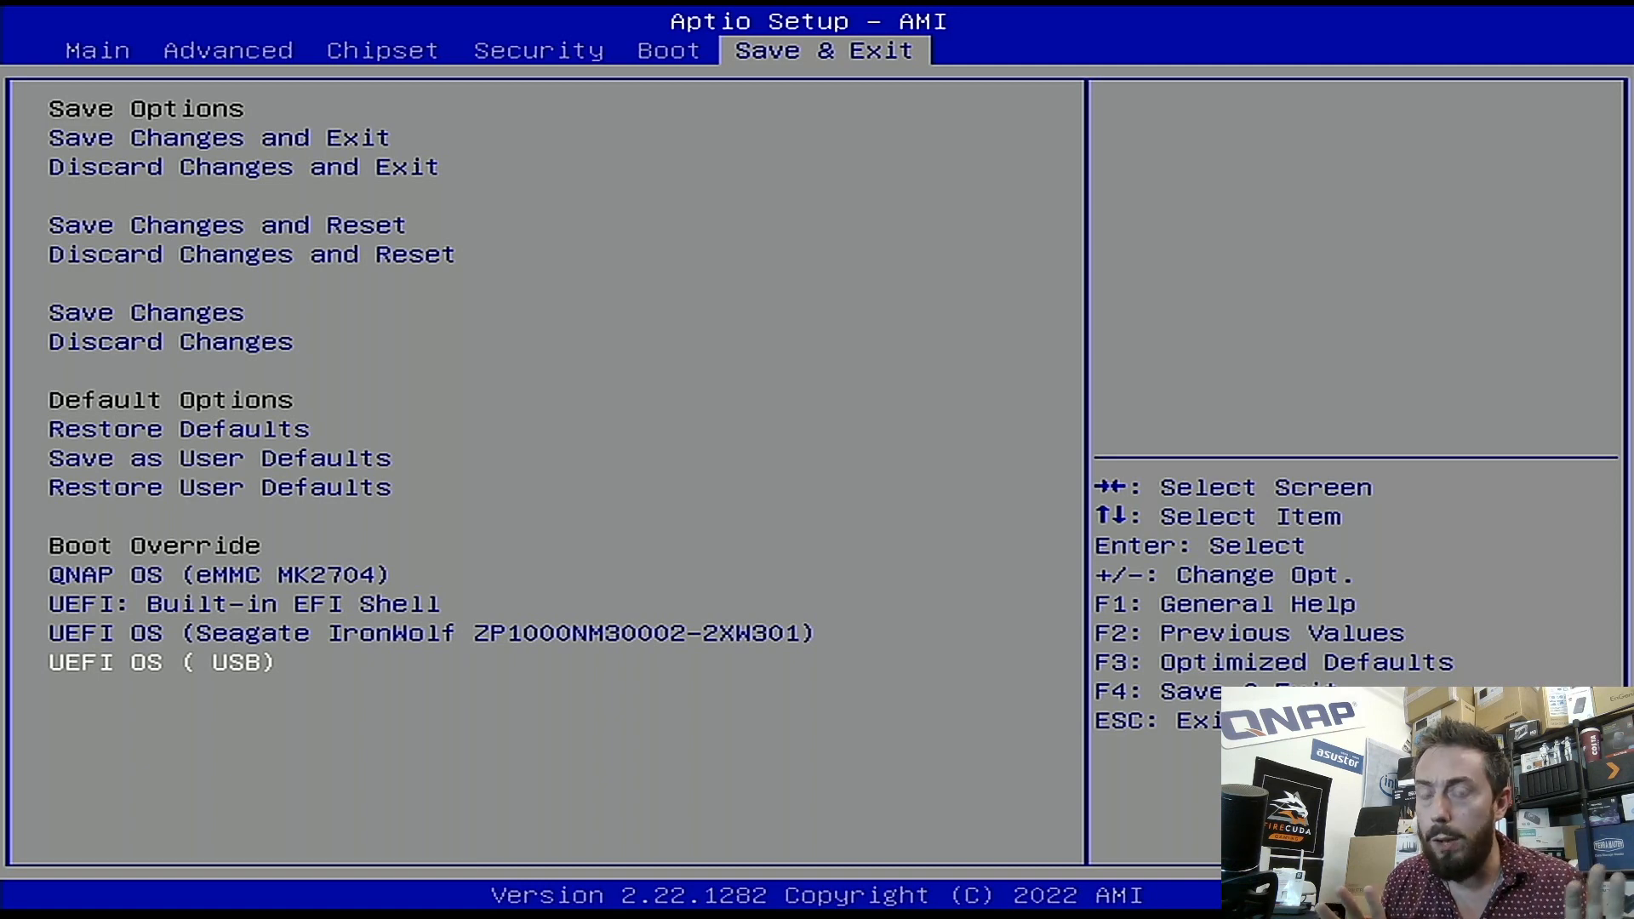
pyautogui.press('Up')
pyautogui.press('Down')
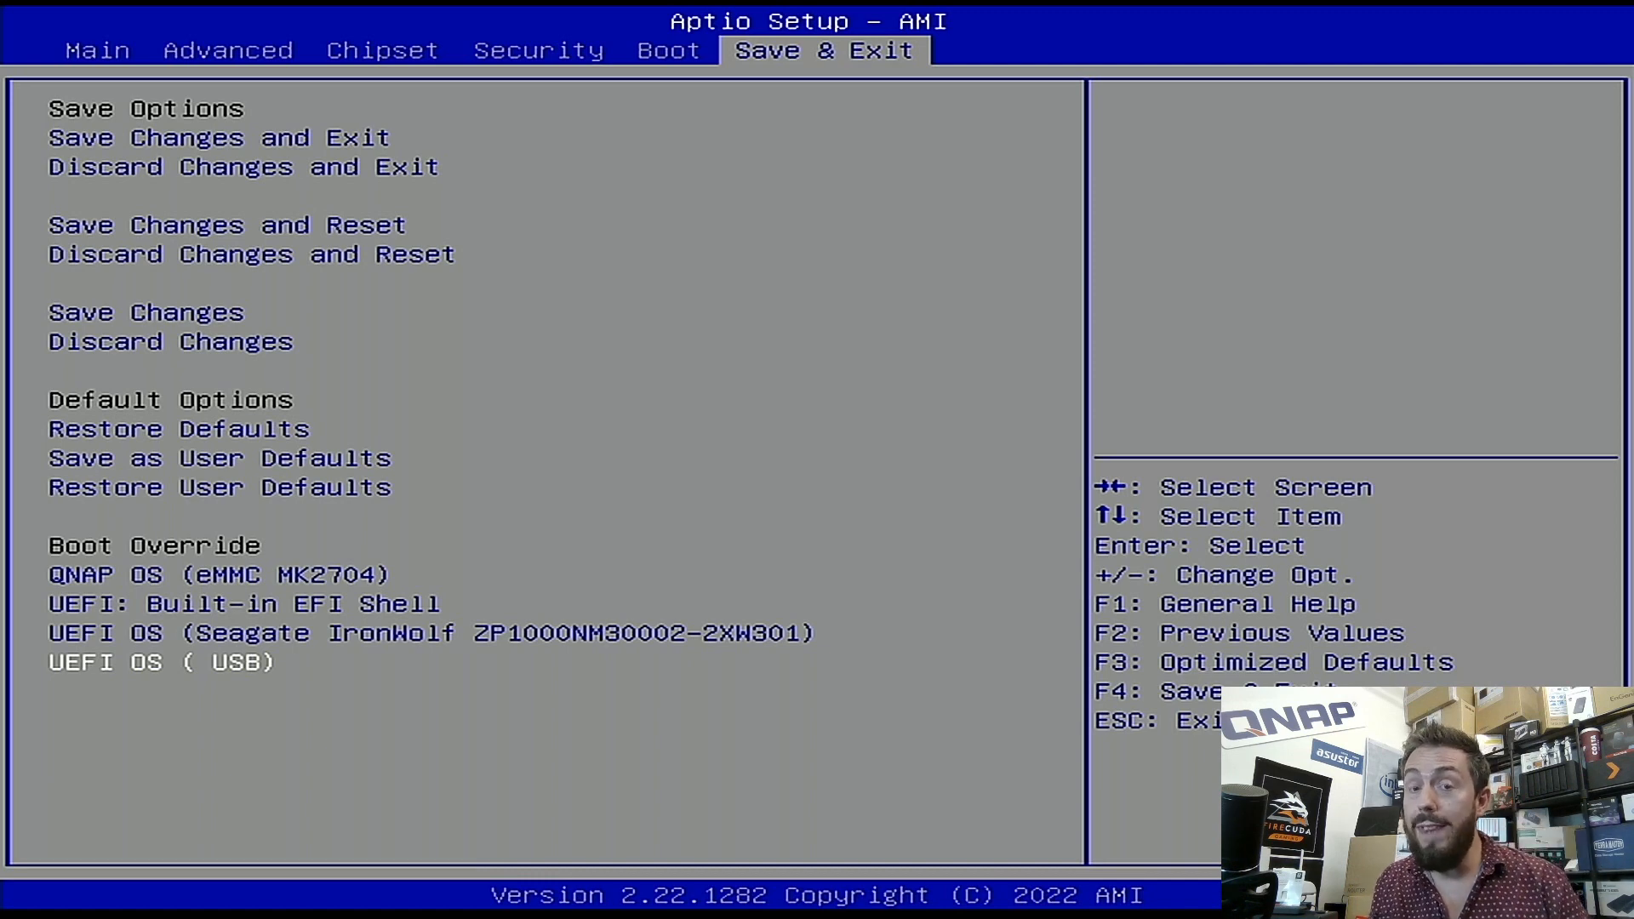
pyautogui.press('Return')
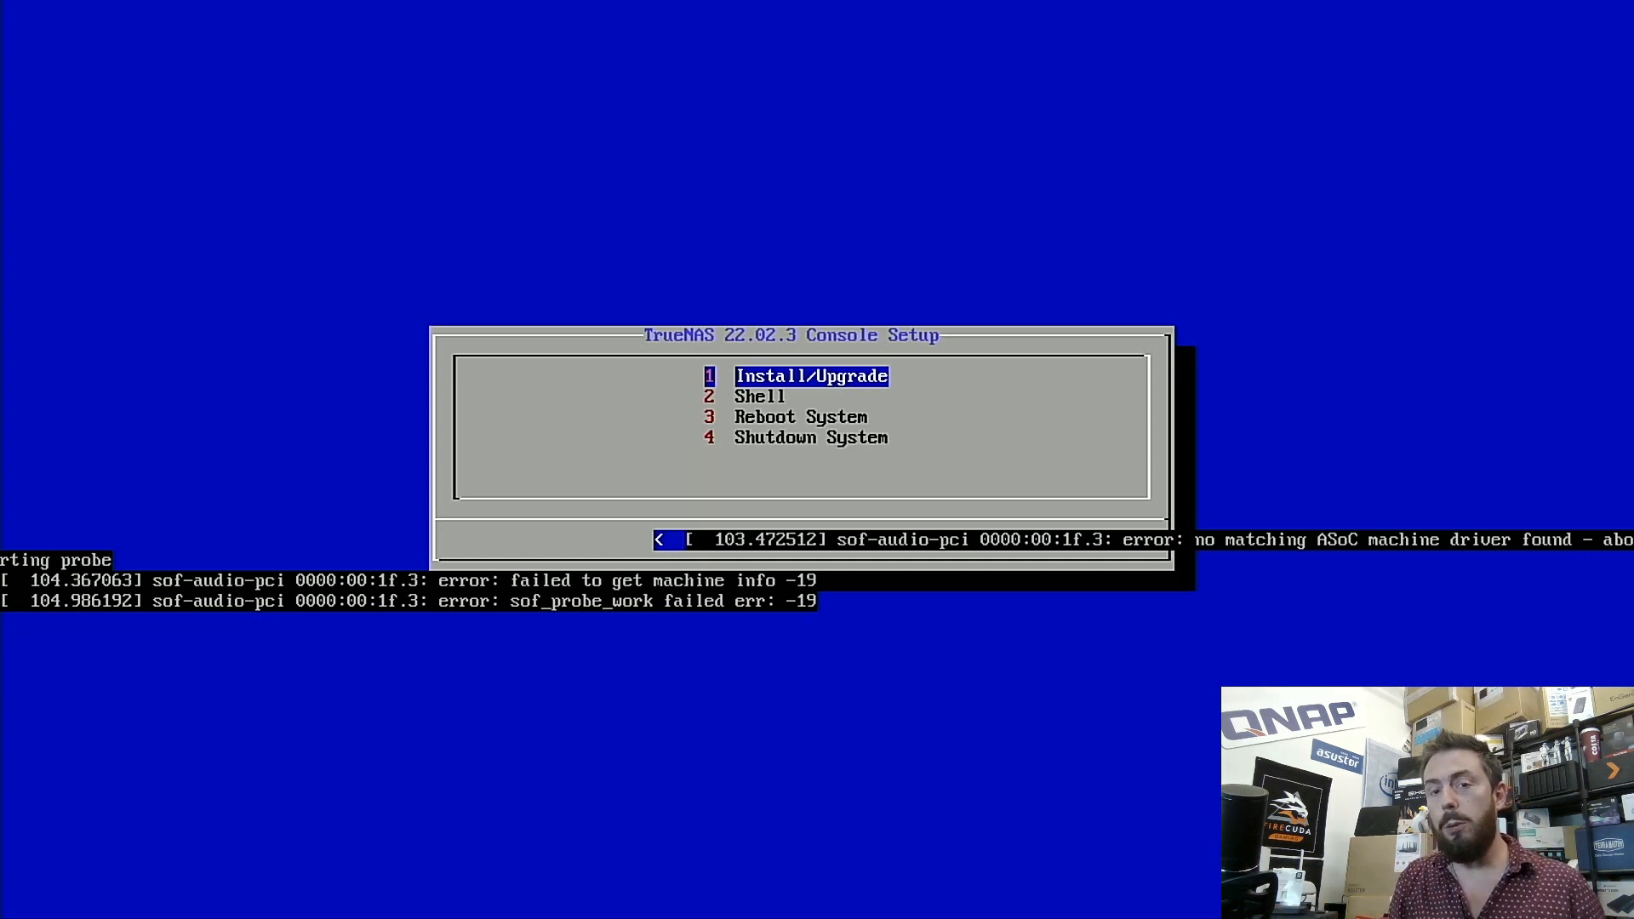
# - Choose 1 Install/Upgrade from the TrueNAS 22.02.3 Console Setup menu
pyautogui.press('Return')
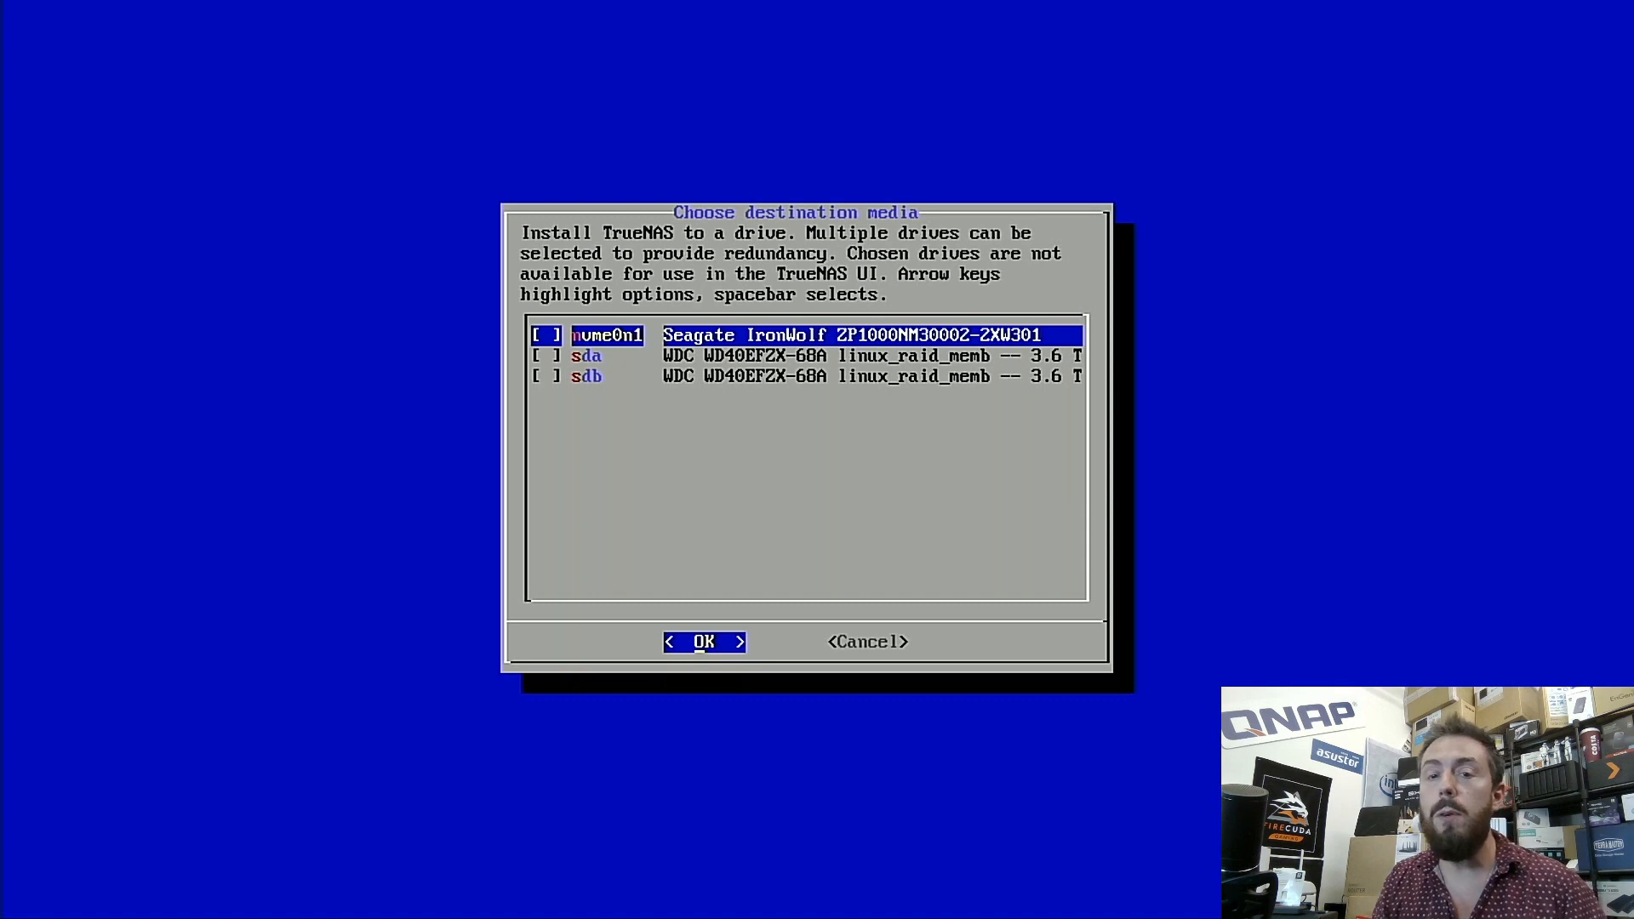
# - Select only the Seagate IronWolf nvme0n1 drive as destination, leaving sda and sdb unmarked
pyautogui.press('Down')
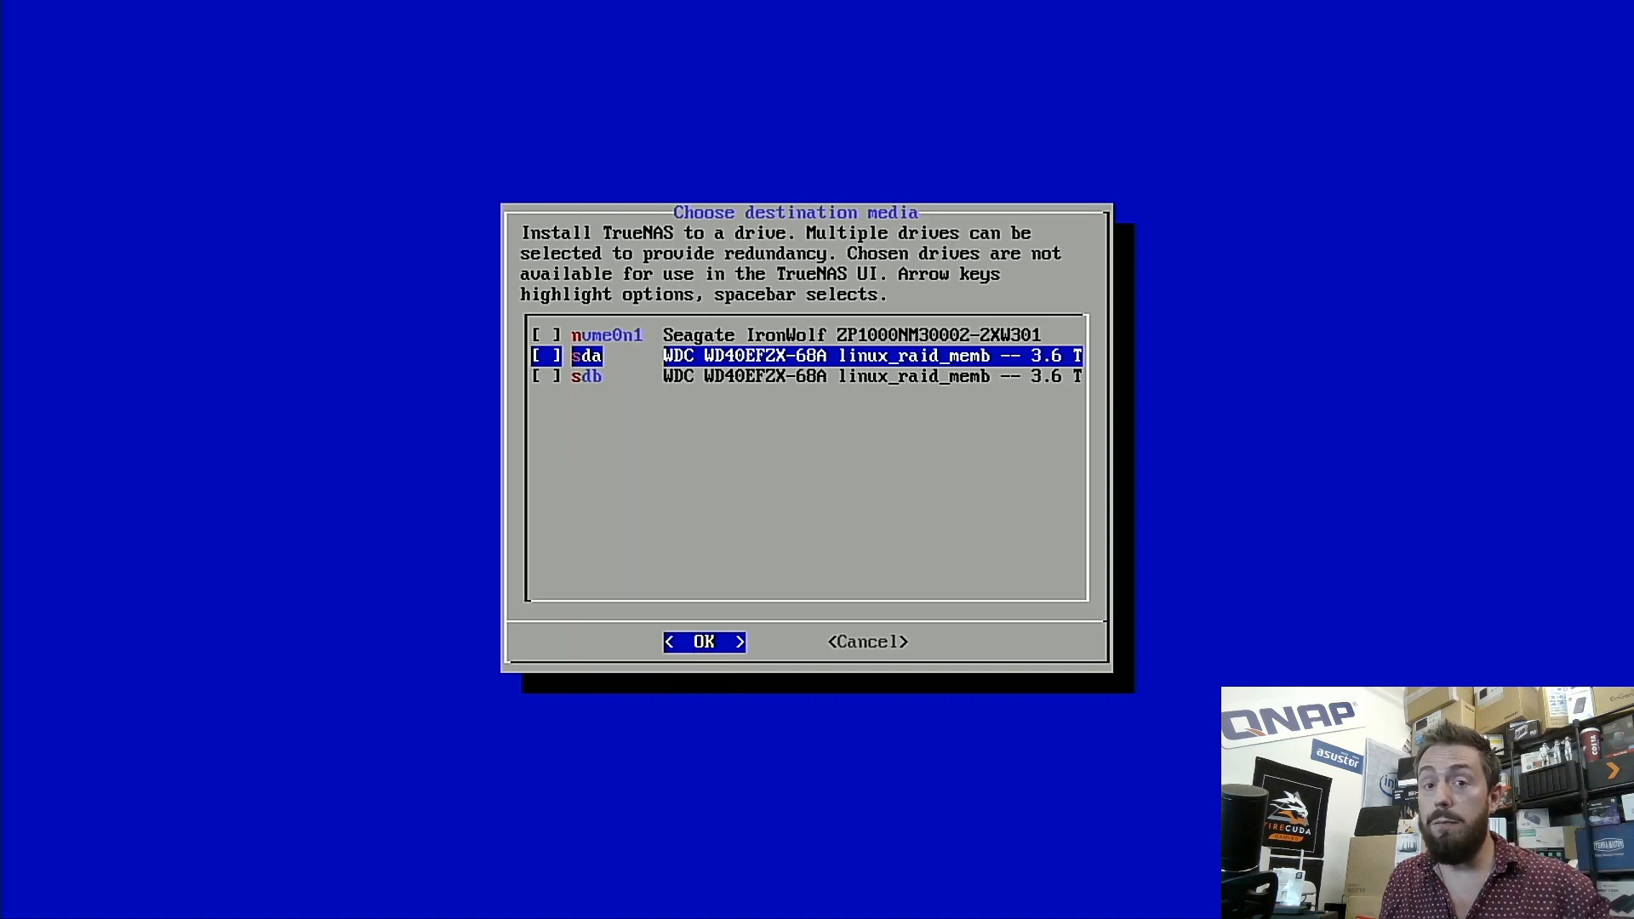
pyautogui.press('Up')
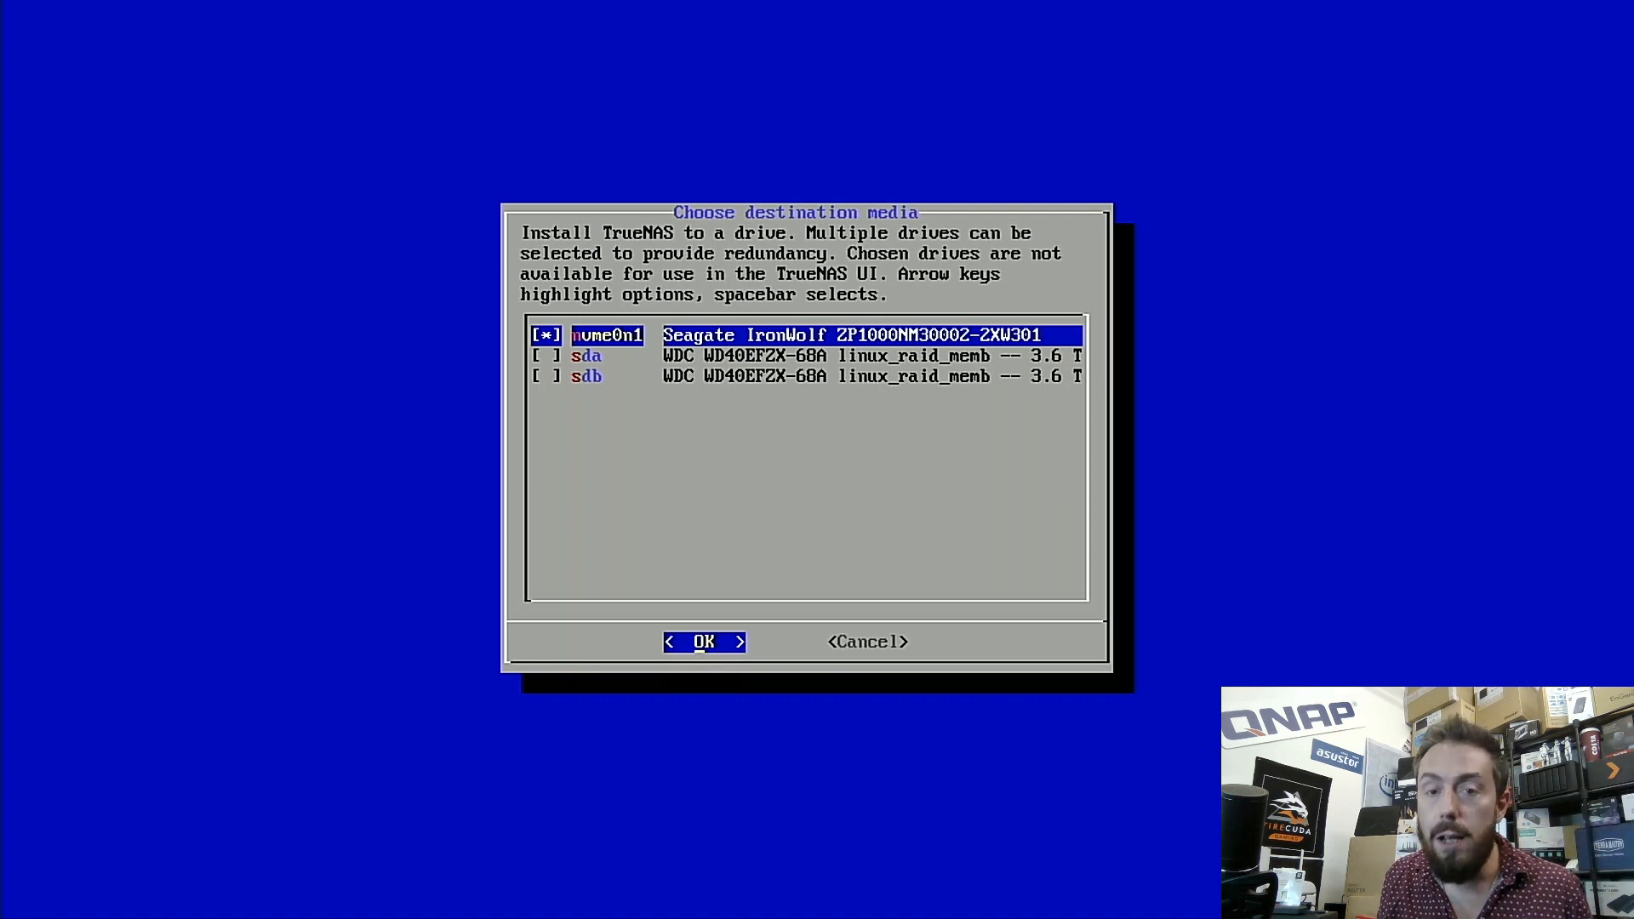
pyautogui.press('Down')
pyautogui.press('Down')
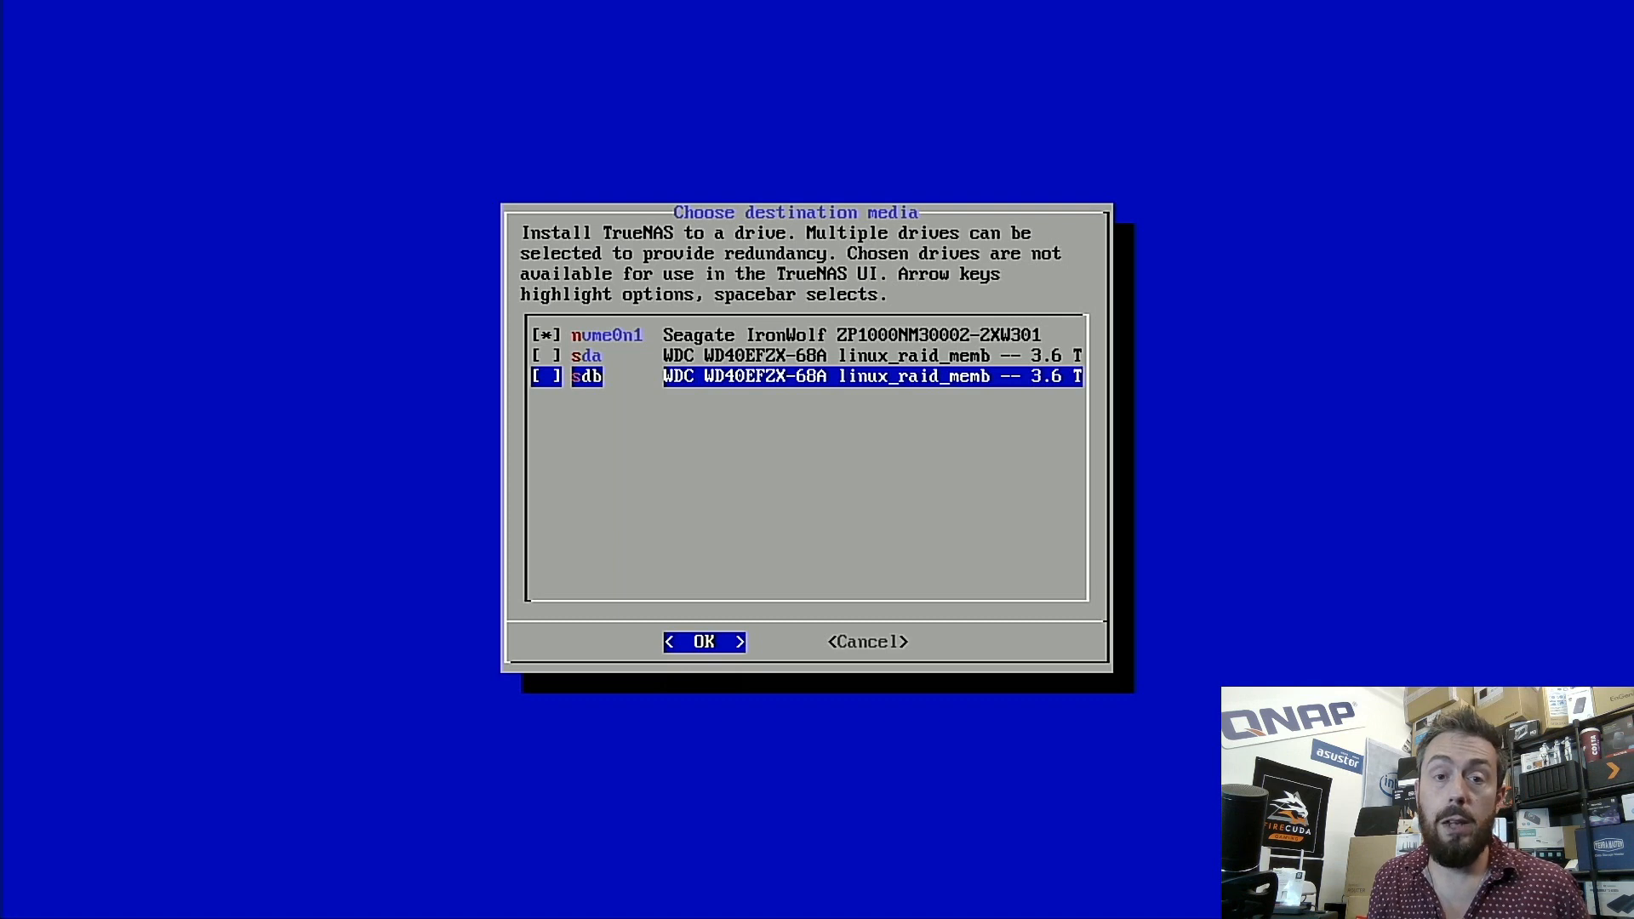
pyautogui.press('Up')
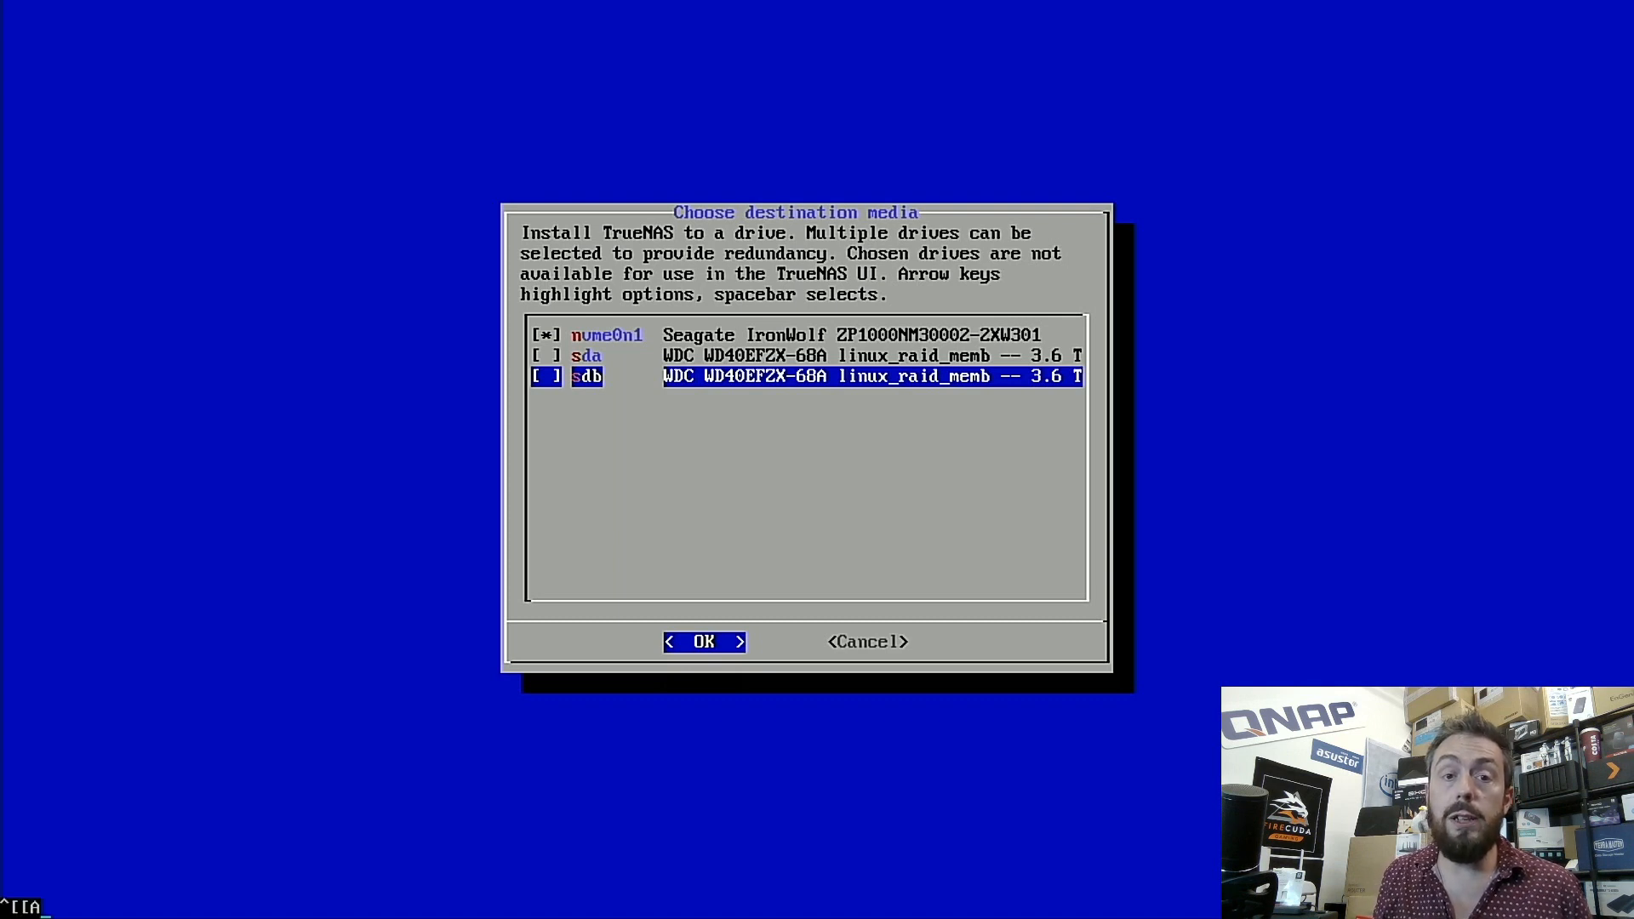
pyautogui.press('Return')
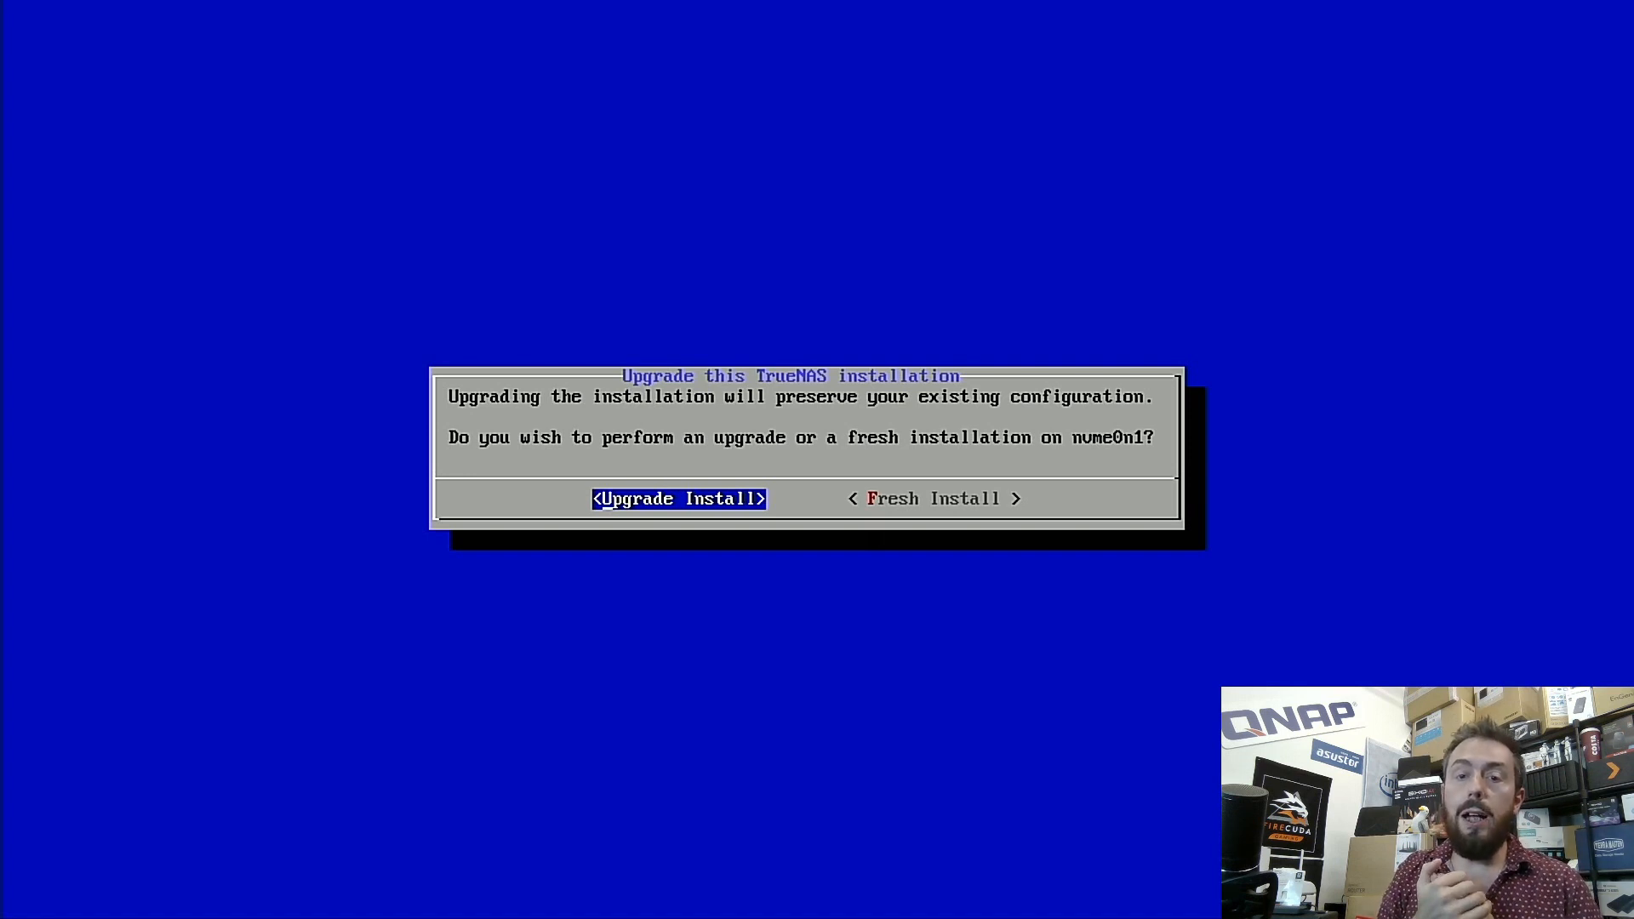
# - Choose Fresh Install on nvme0n1, accept the boot install method, and agree to erase the drive
pyautogui.press('Right')
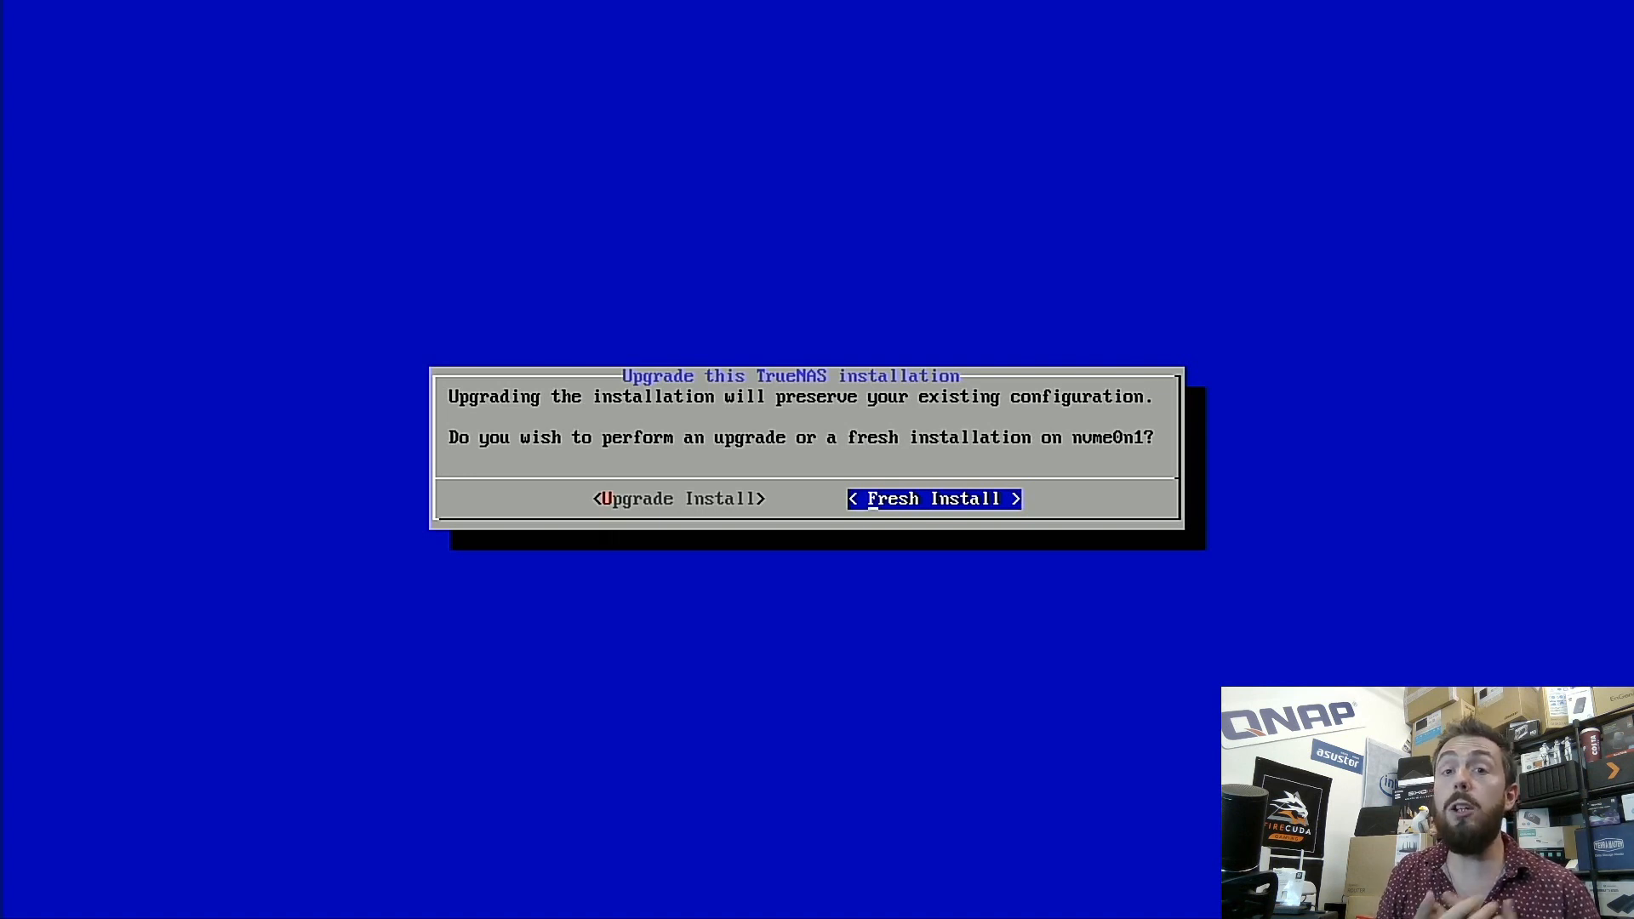
pyautogui.press('Left')
pyautogui.press('Return')
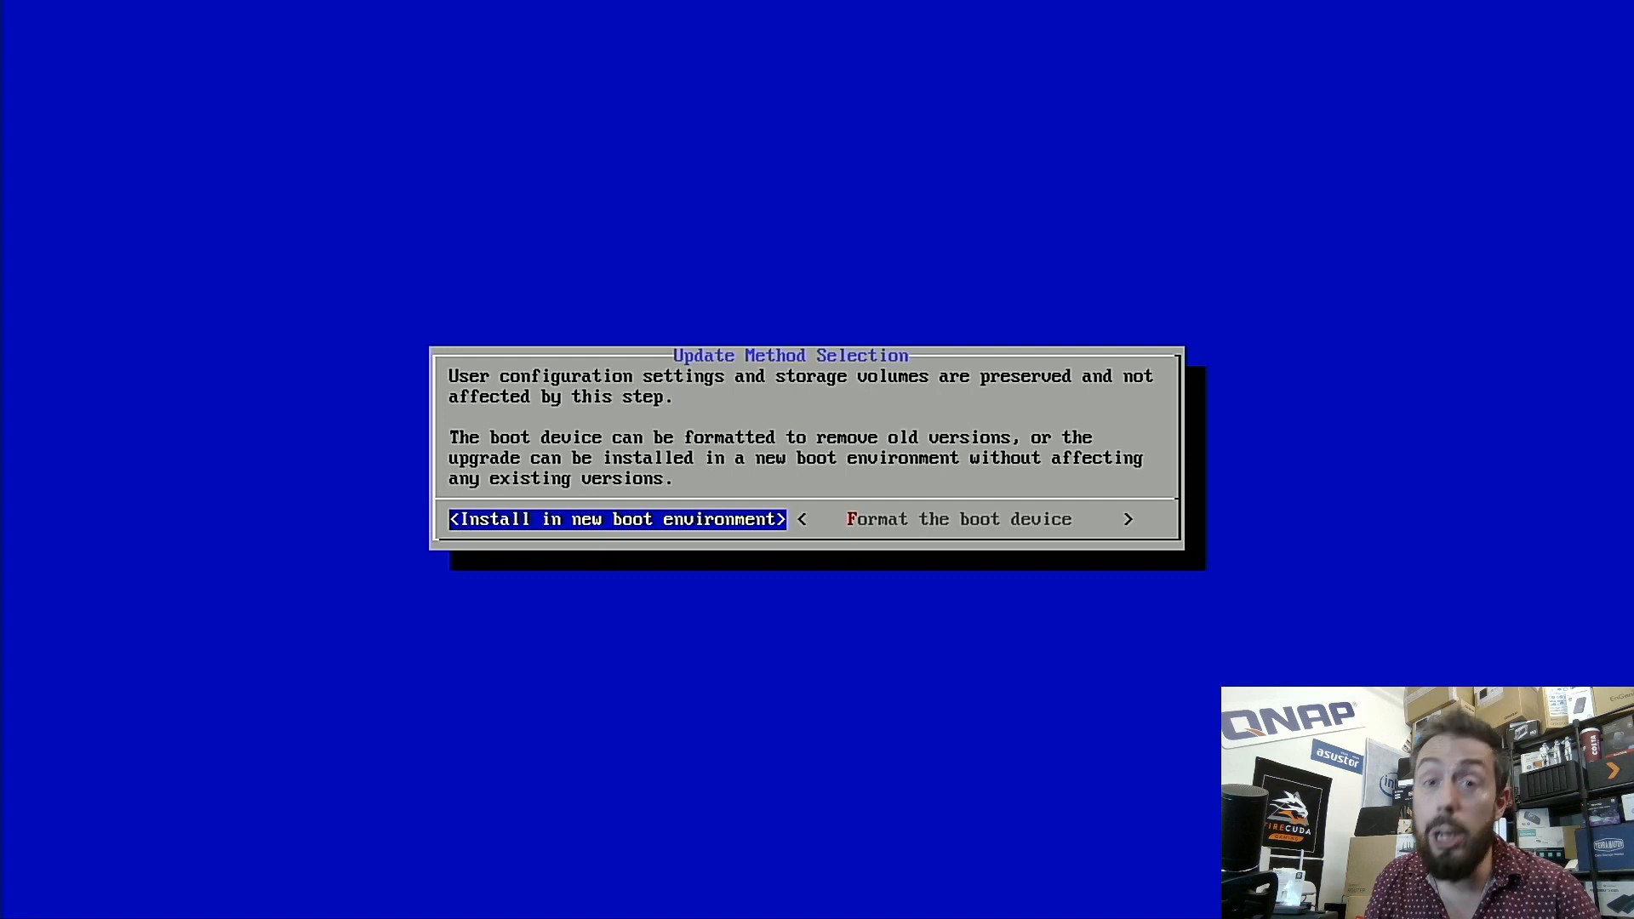
pyautogui.press('Return')
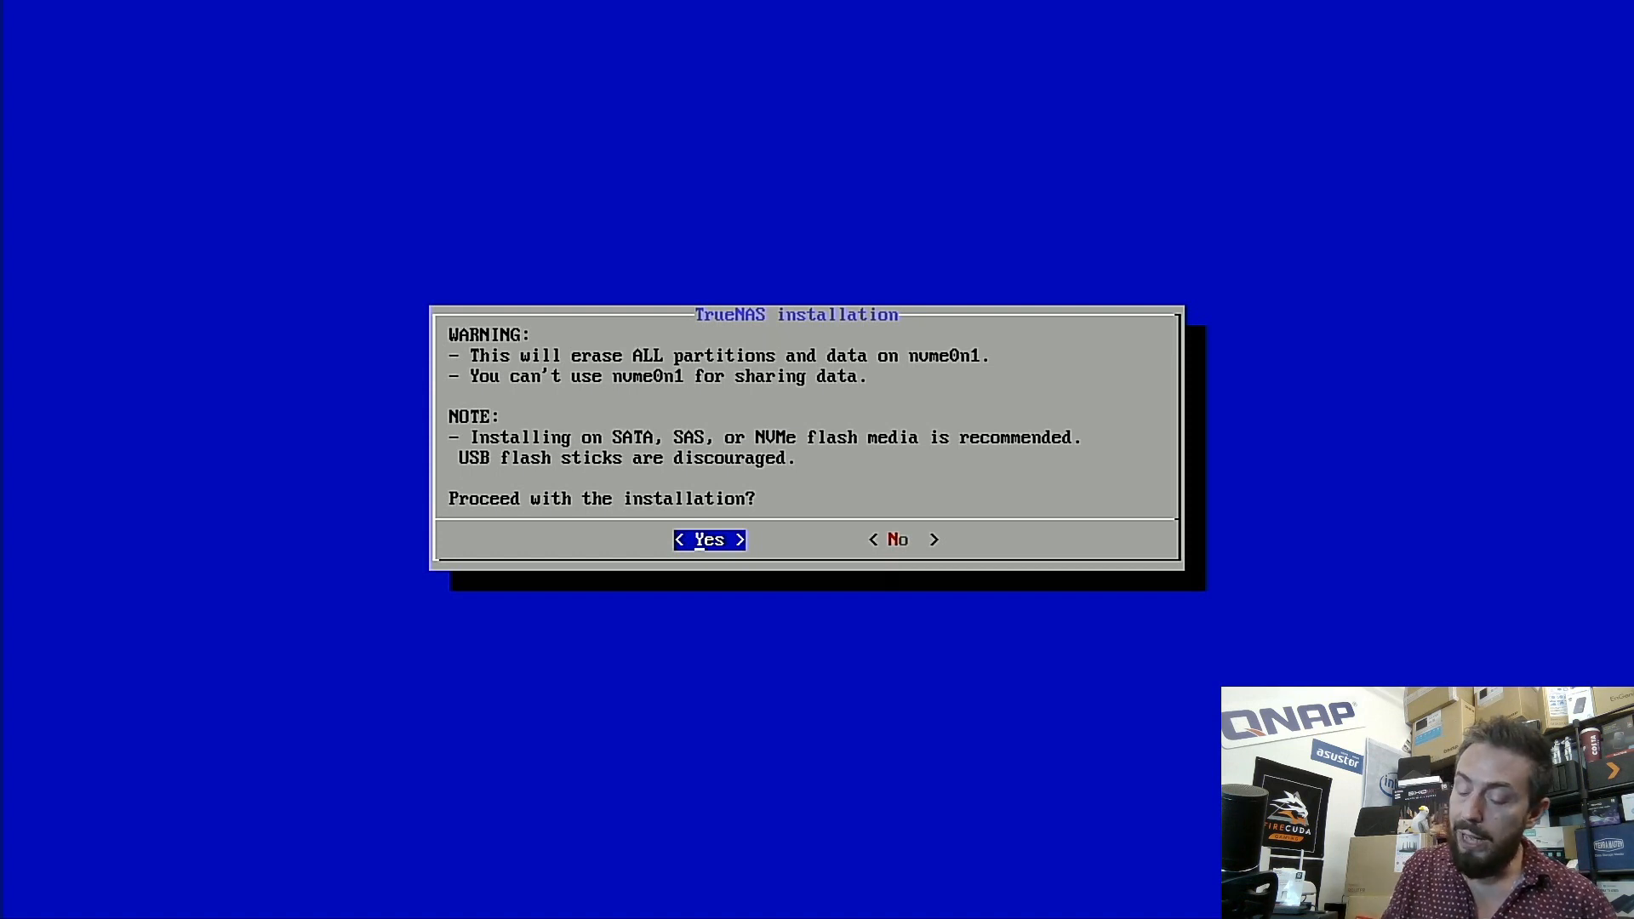
pyautogui.press('Return')
# - Enter the root password, retype it in Confirm Password, and submit
pyautogui.write('****')
pyautogui.press('Tab')
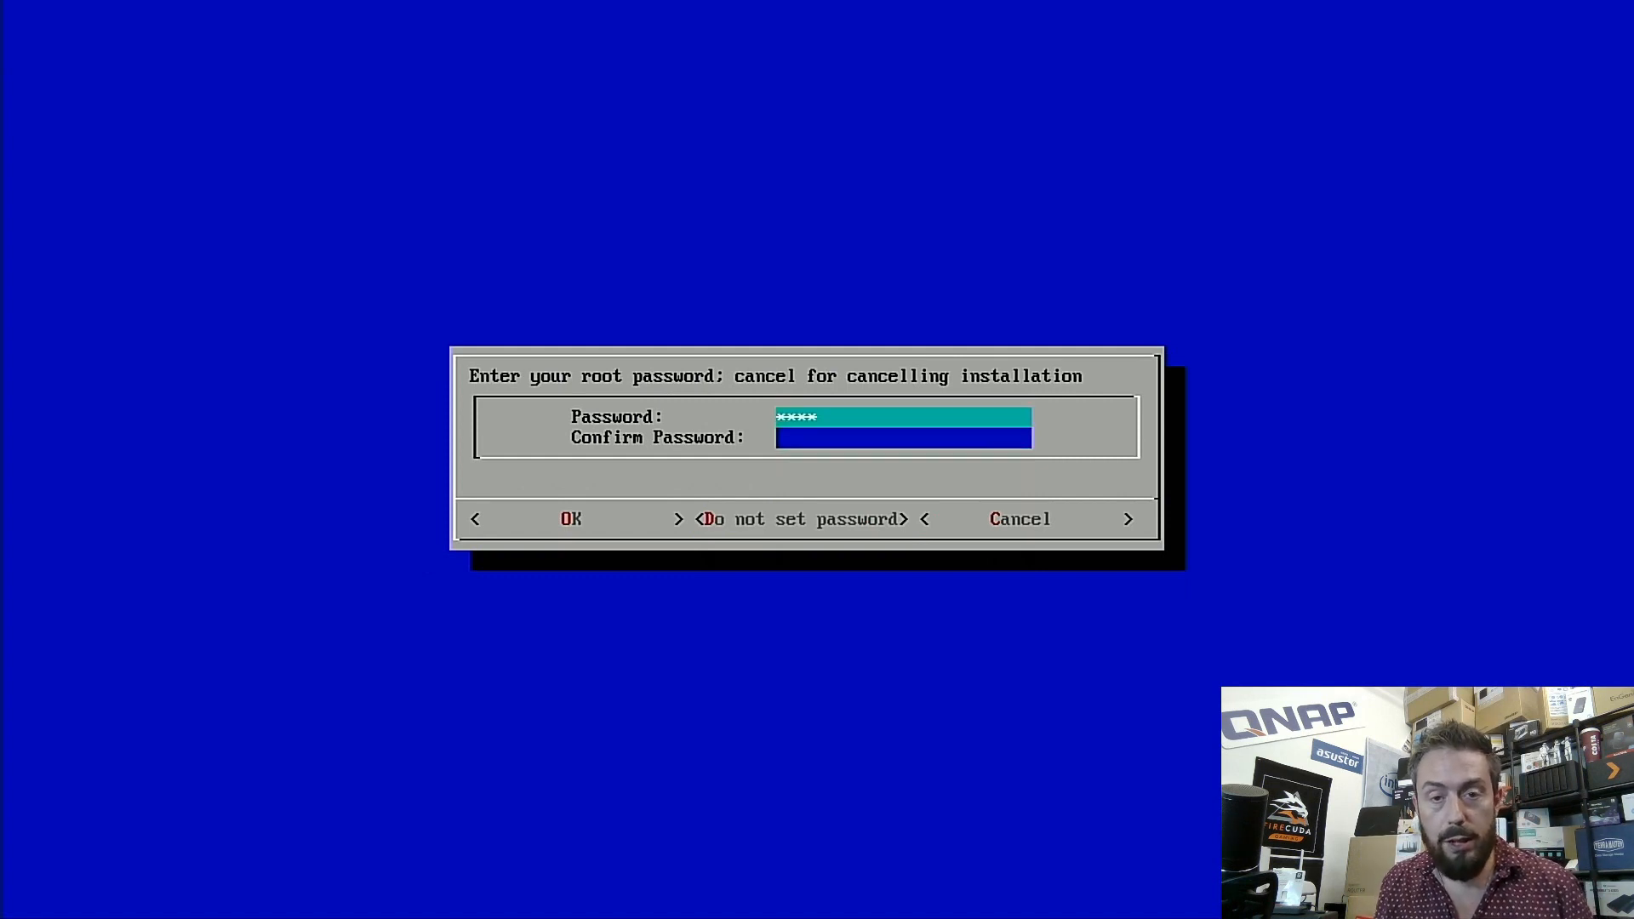
pyautogui.write('****')
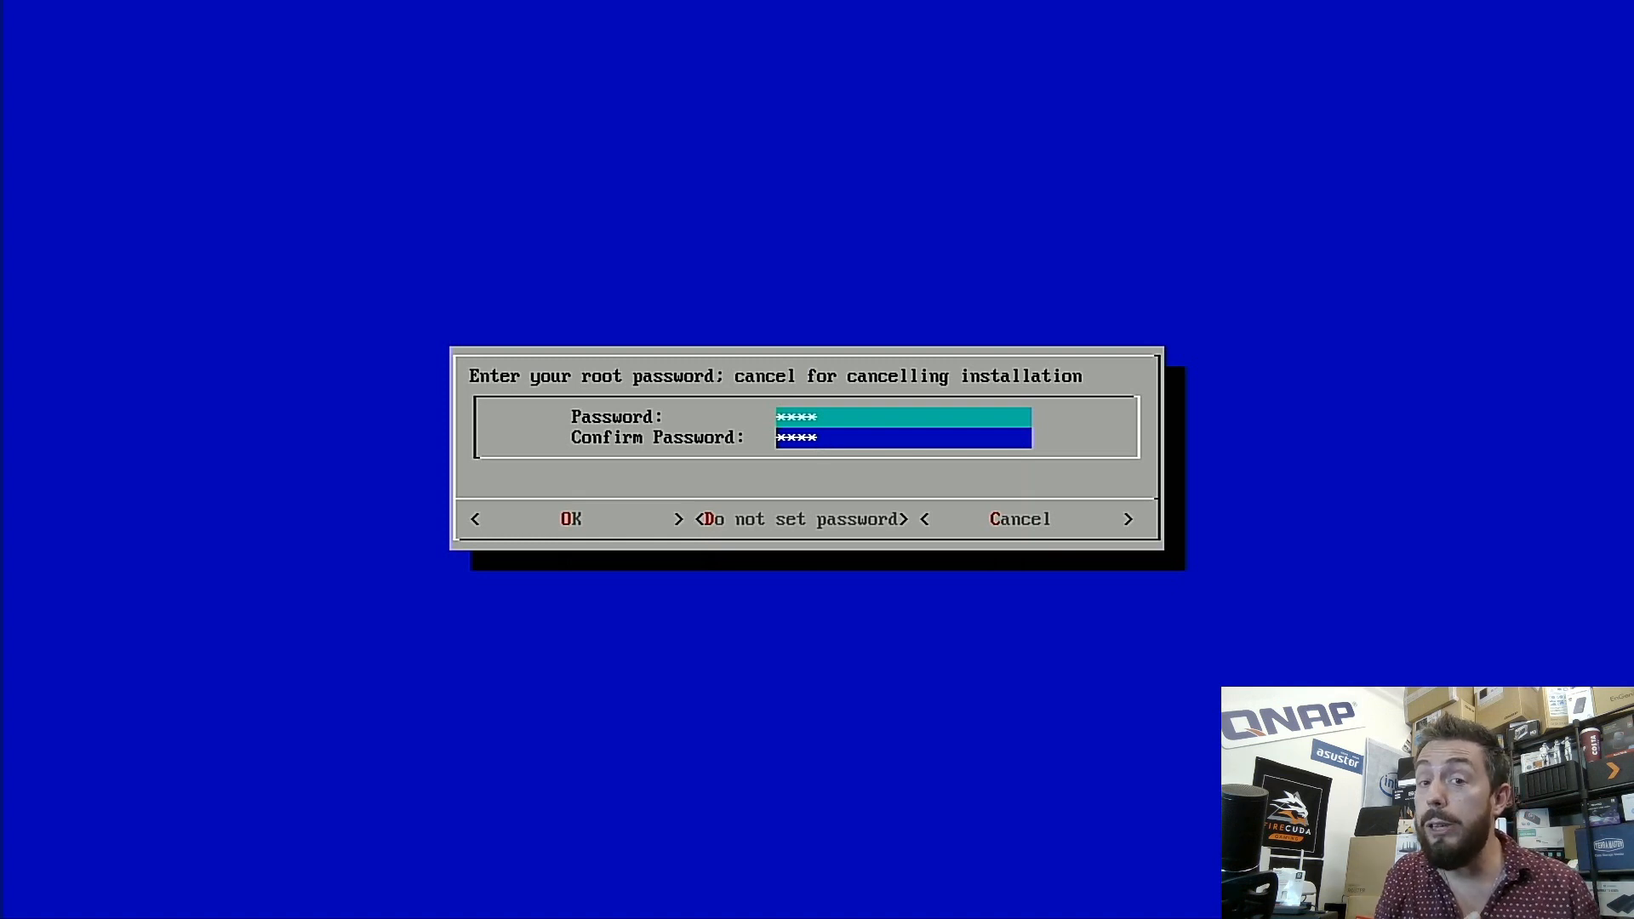
pyautogui.press('Tab')
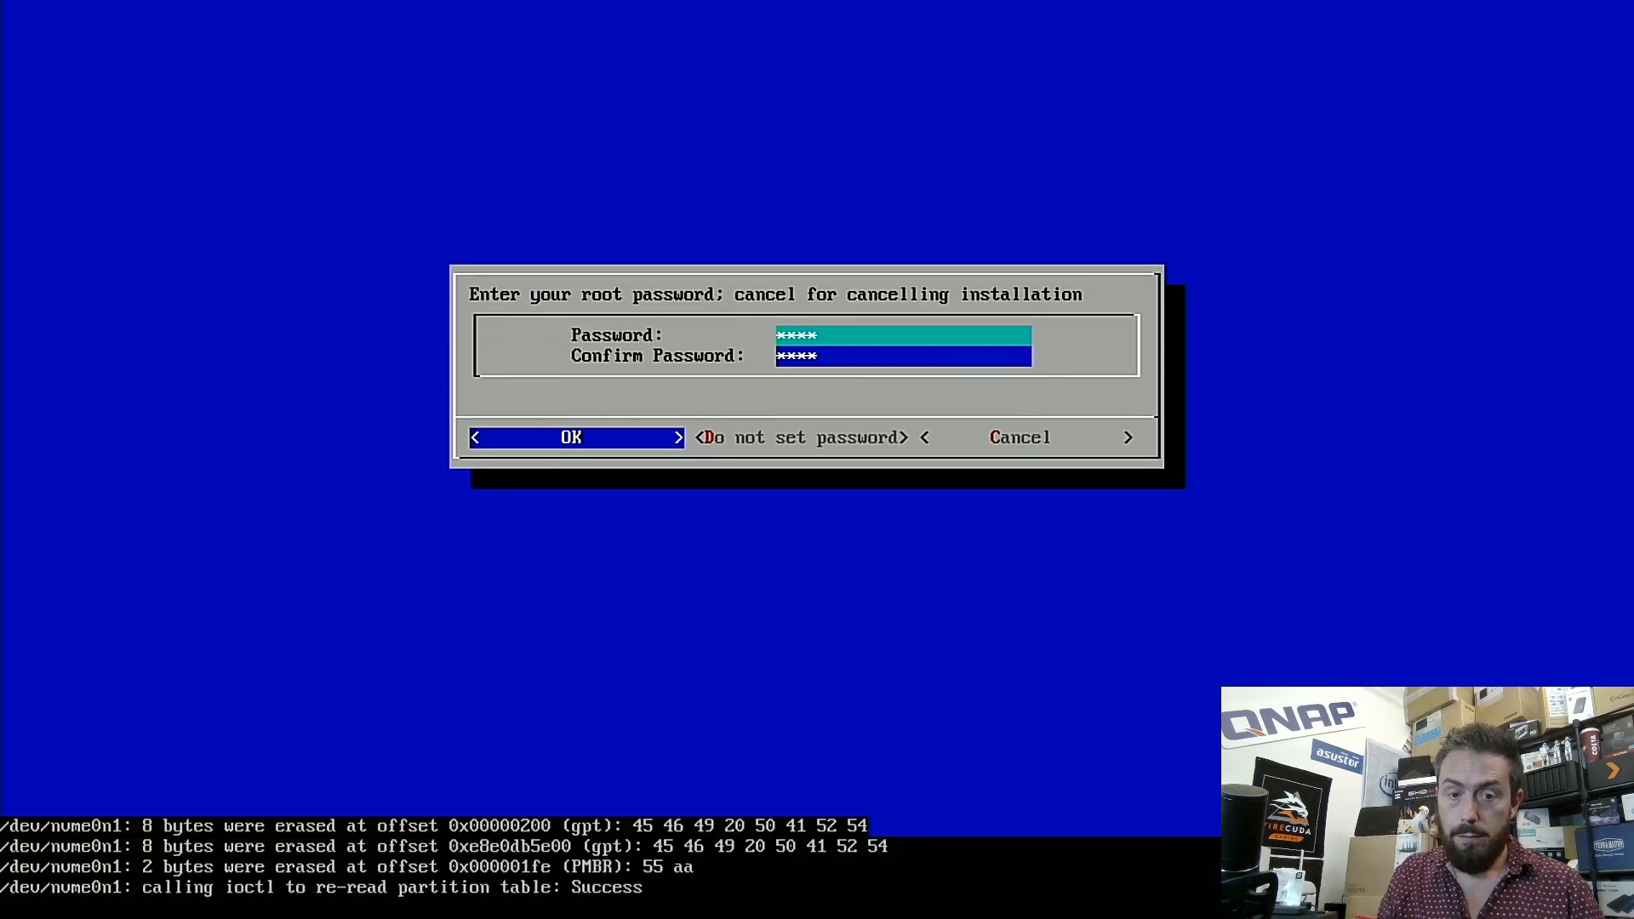
pyautogui.press('Return')
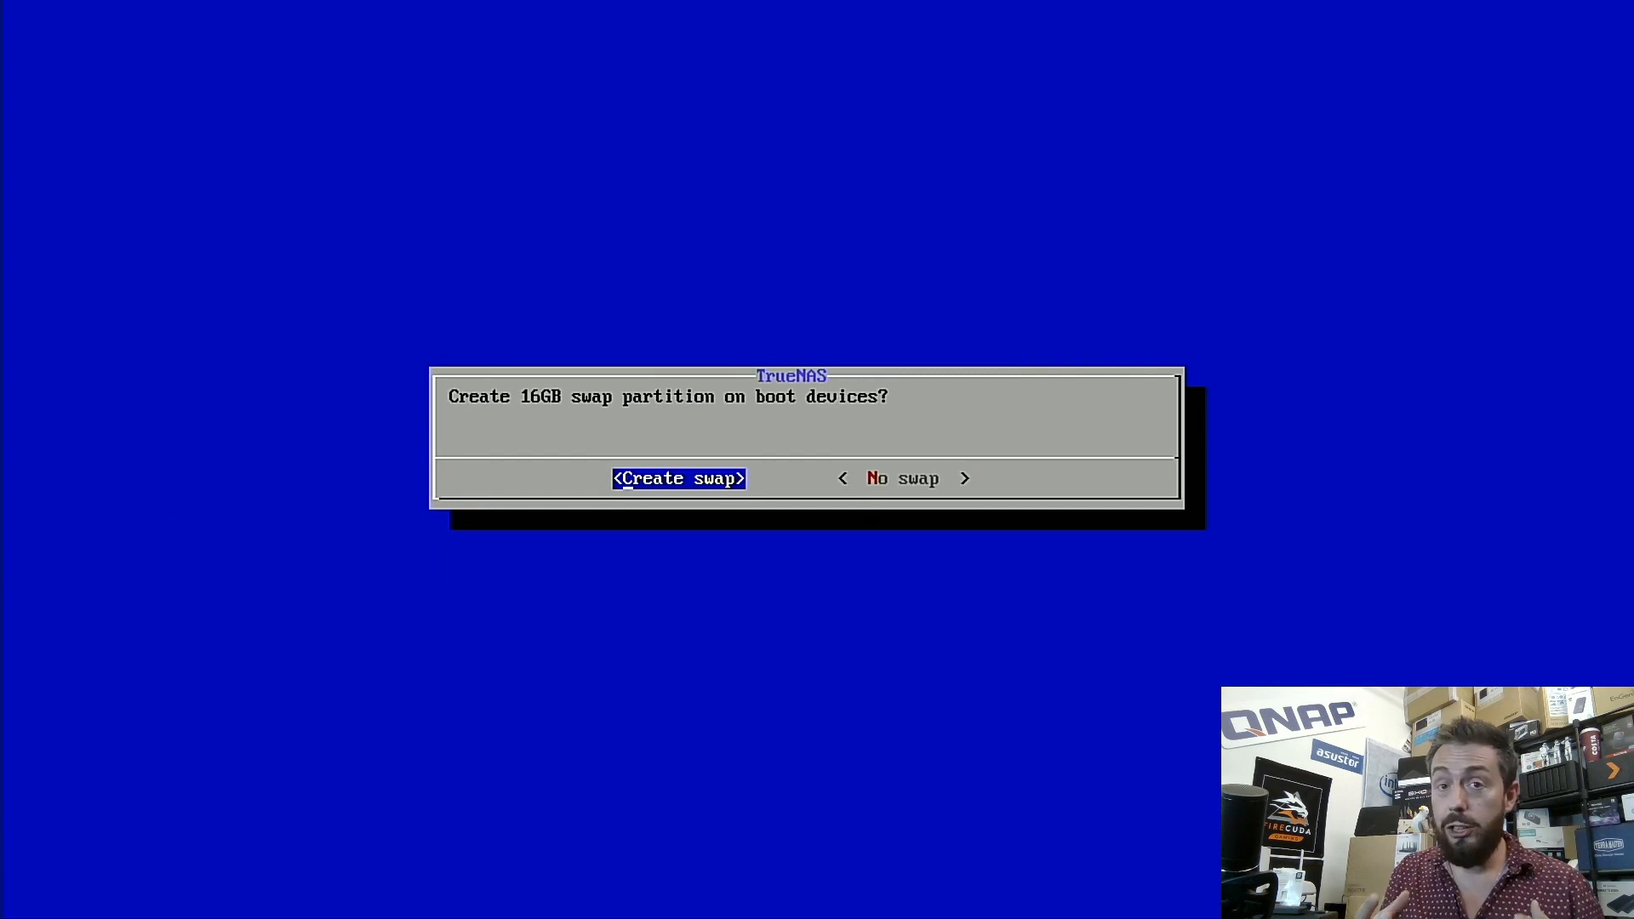
# - Decline the 16GB swap partition and acknowledge the successful nvme0n1 installation
pyautogui.press('Right')
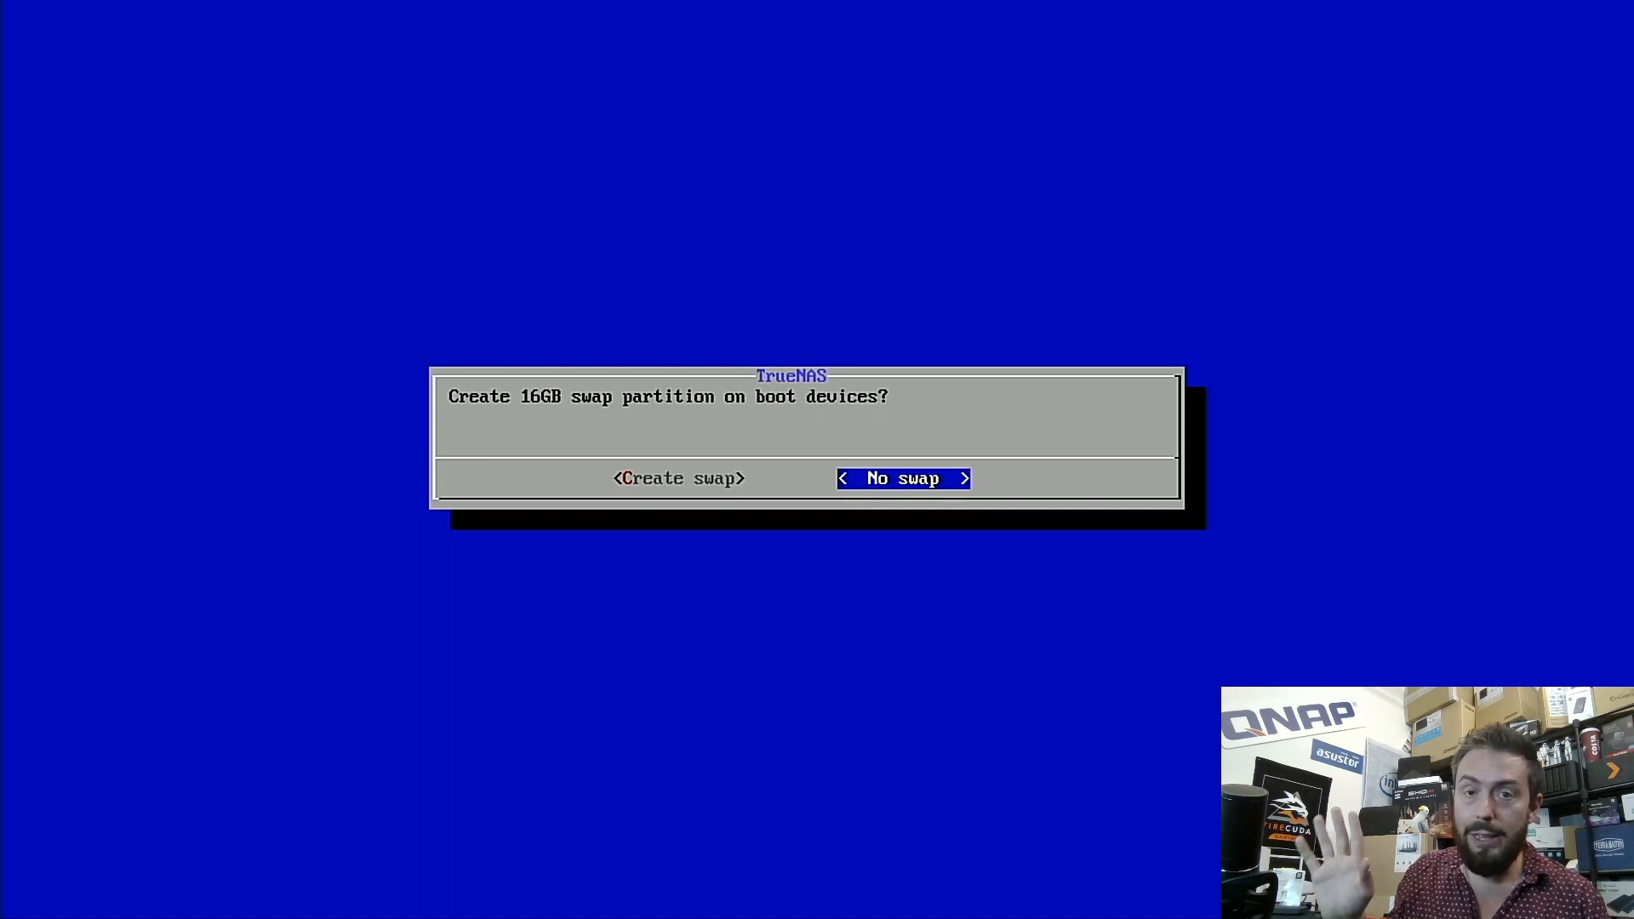
pyautogui.press('Return')
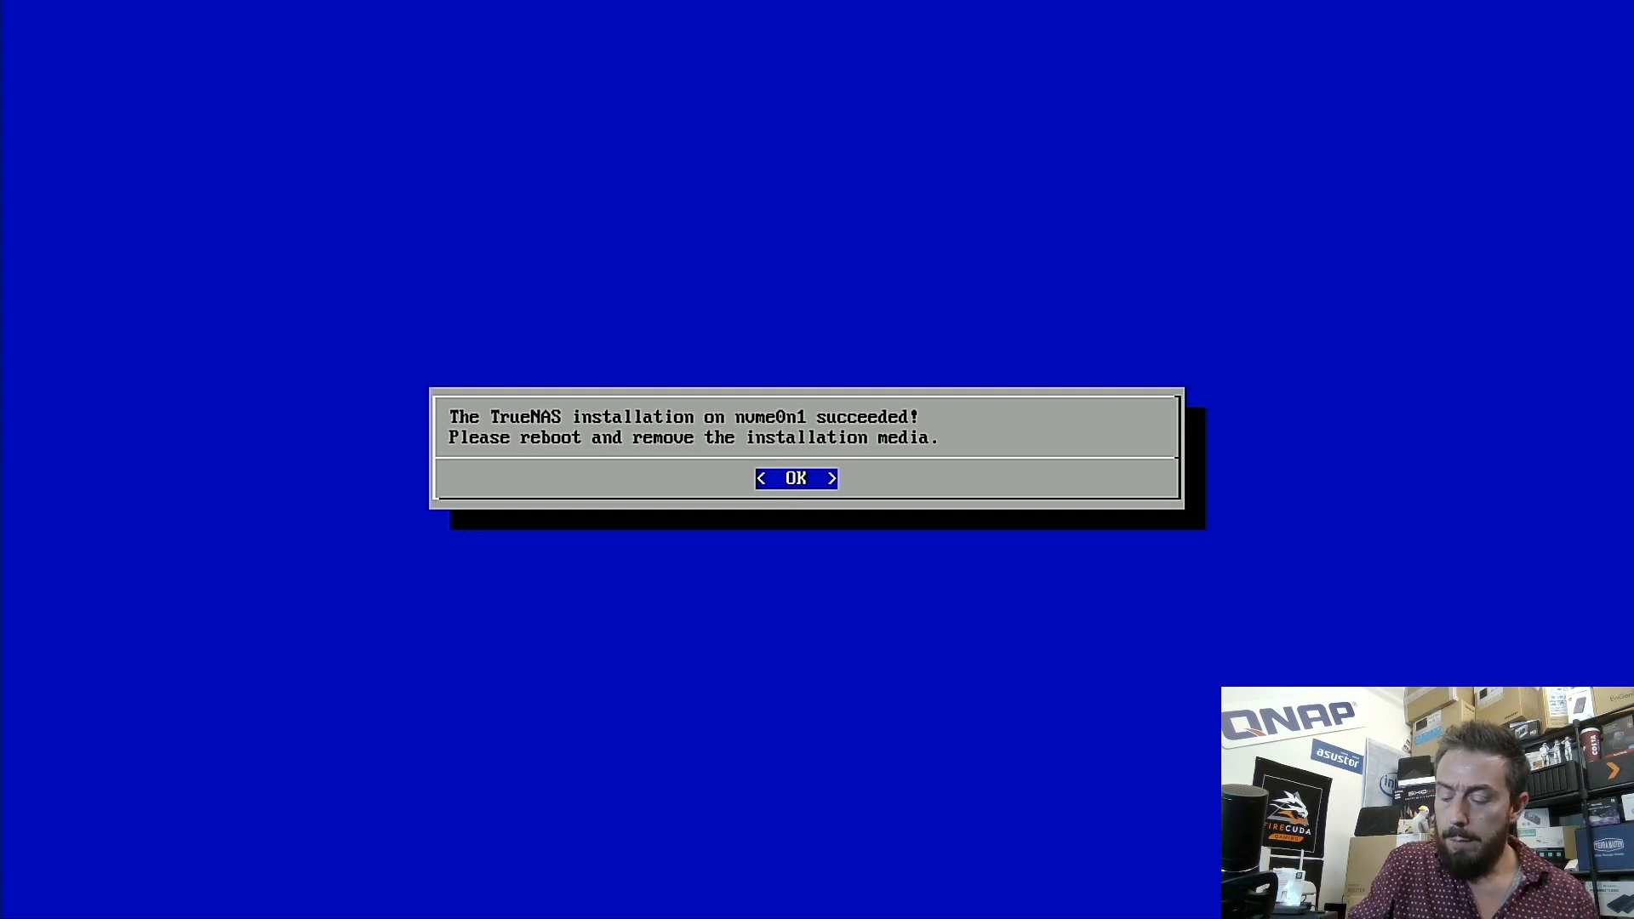
pyautogui.press('Return')
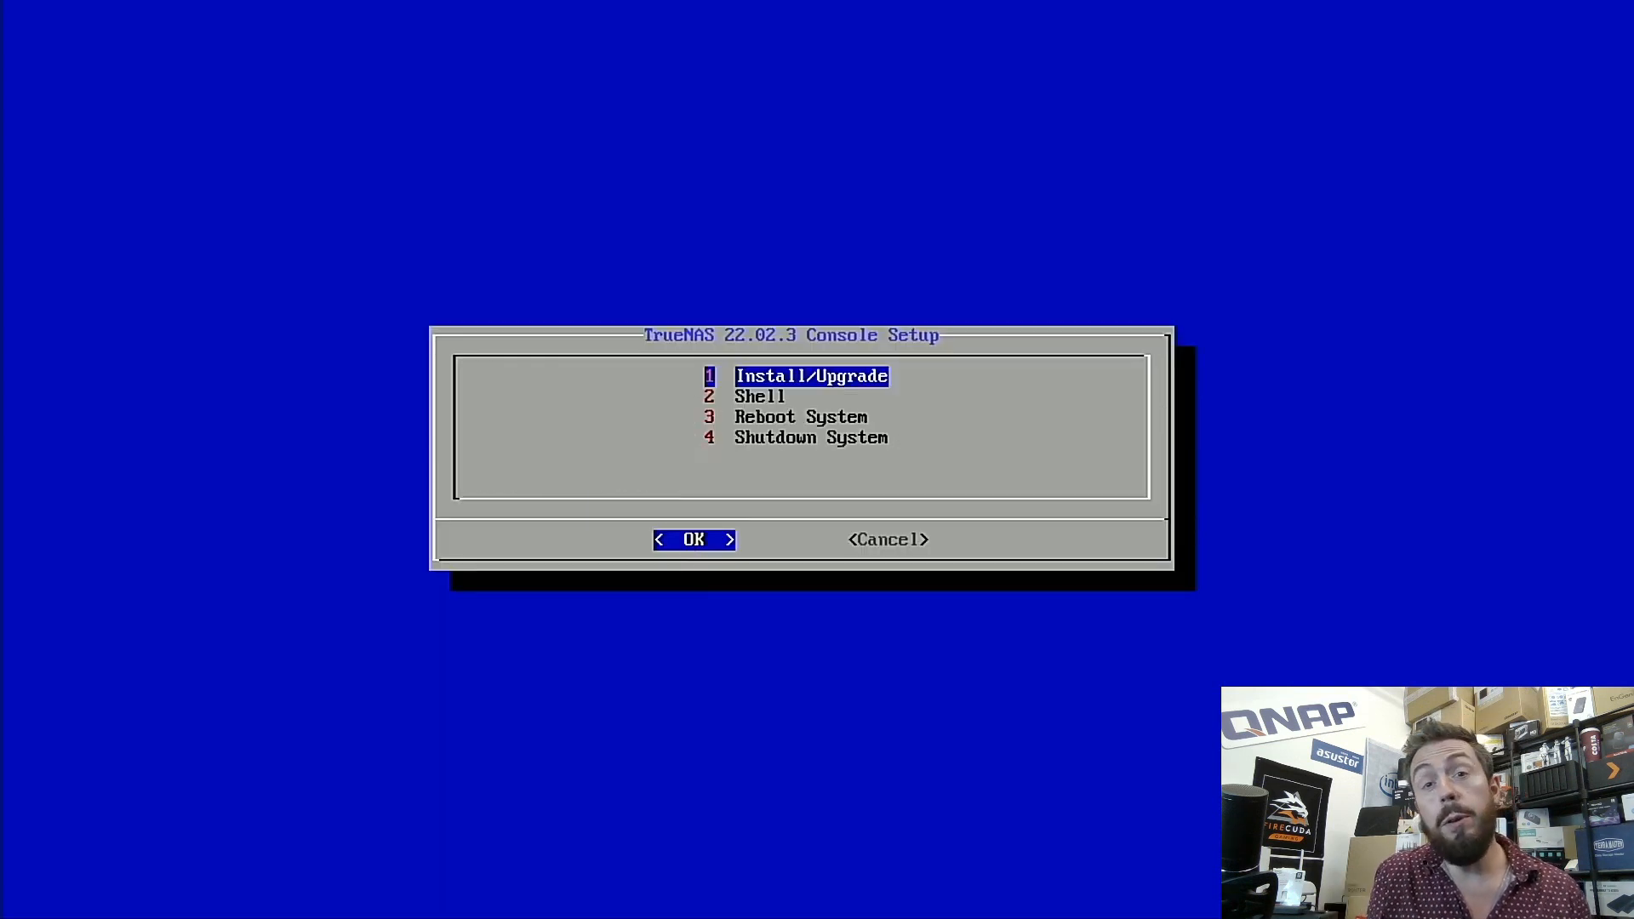
# - Choose 4 Shutdown System from the console menu
pyautogui.press('Down')
pyautogui.press('Down')
pyautogui.press('Down')
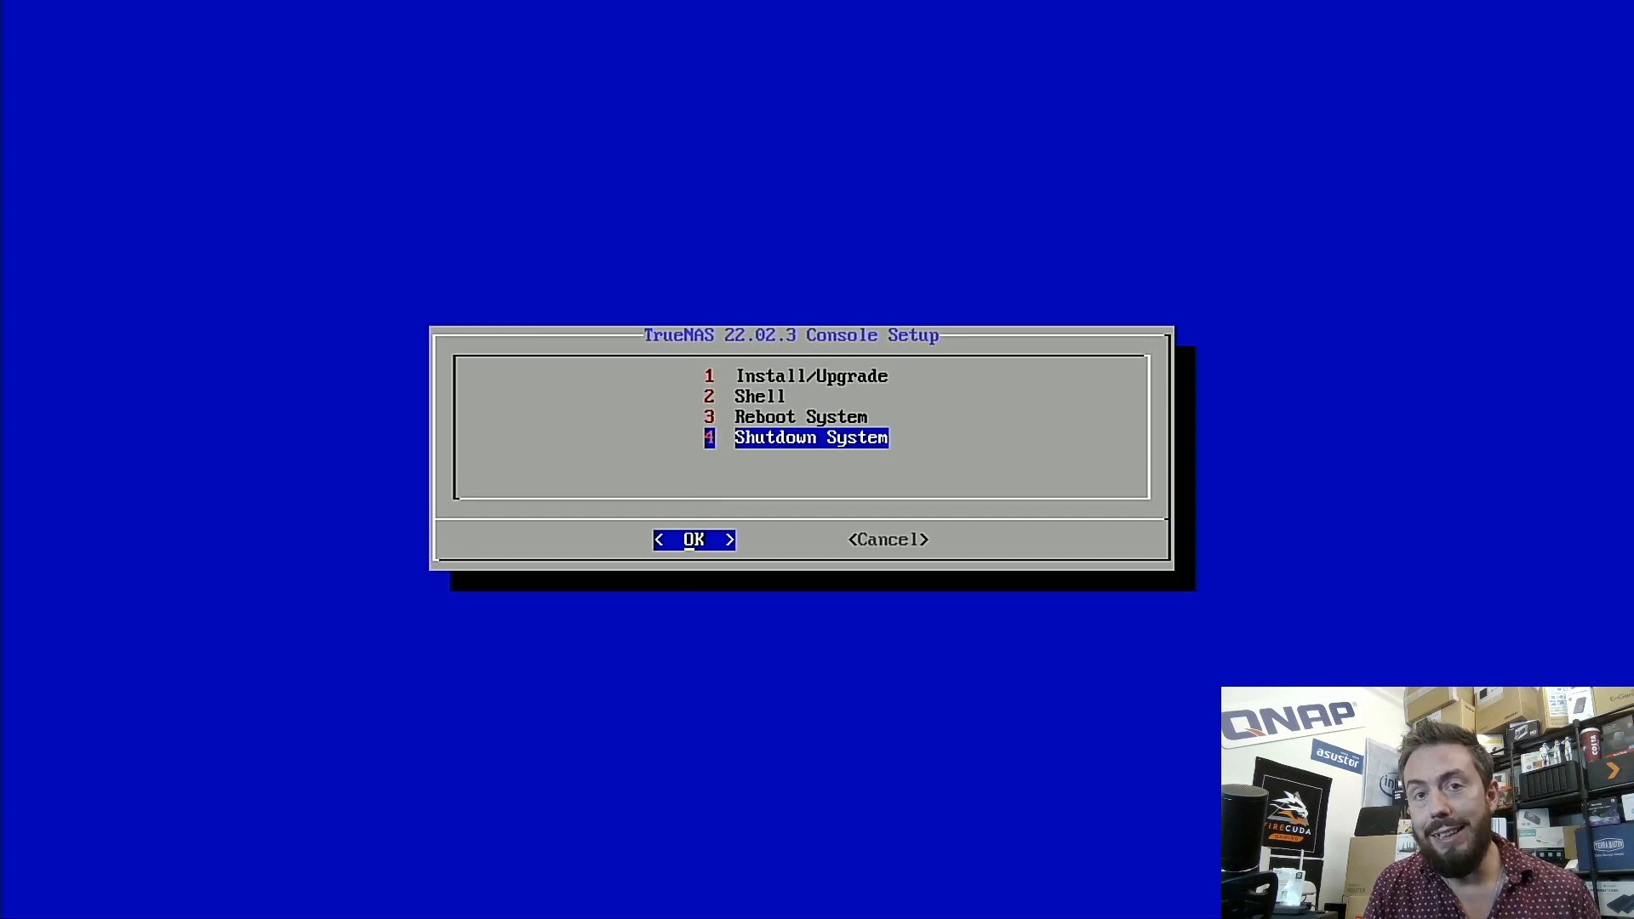
pyautogui.press('Return')
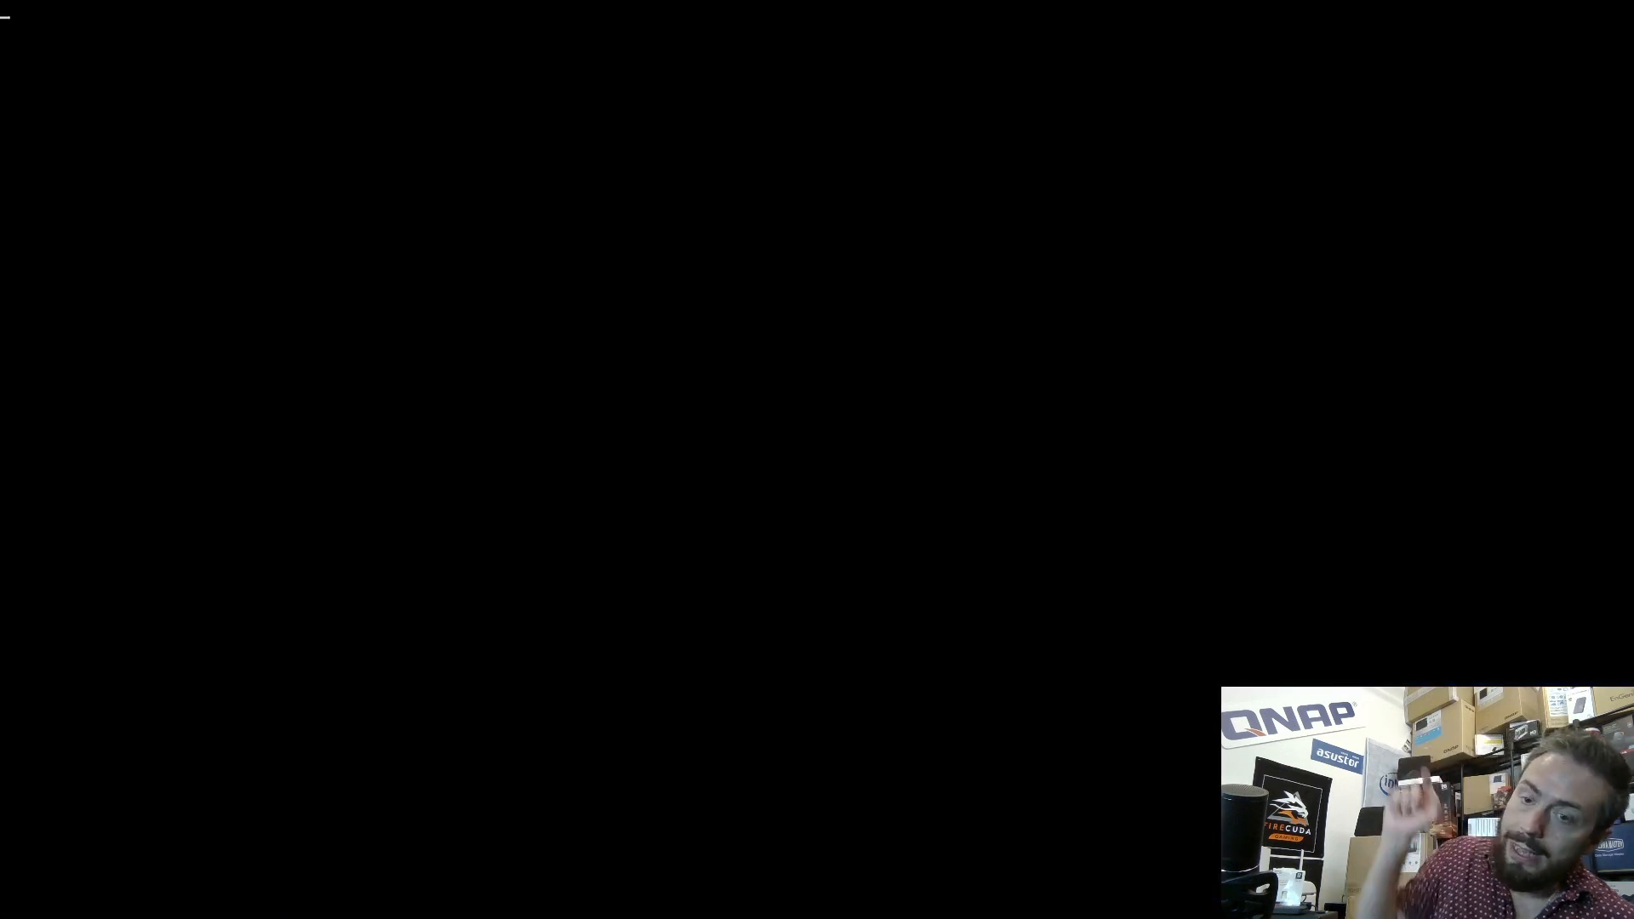
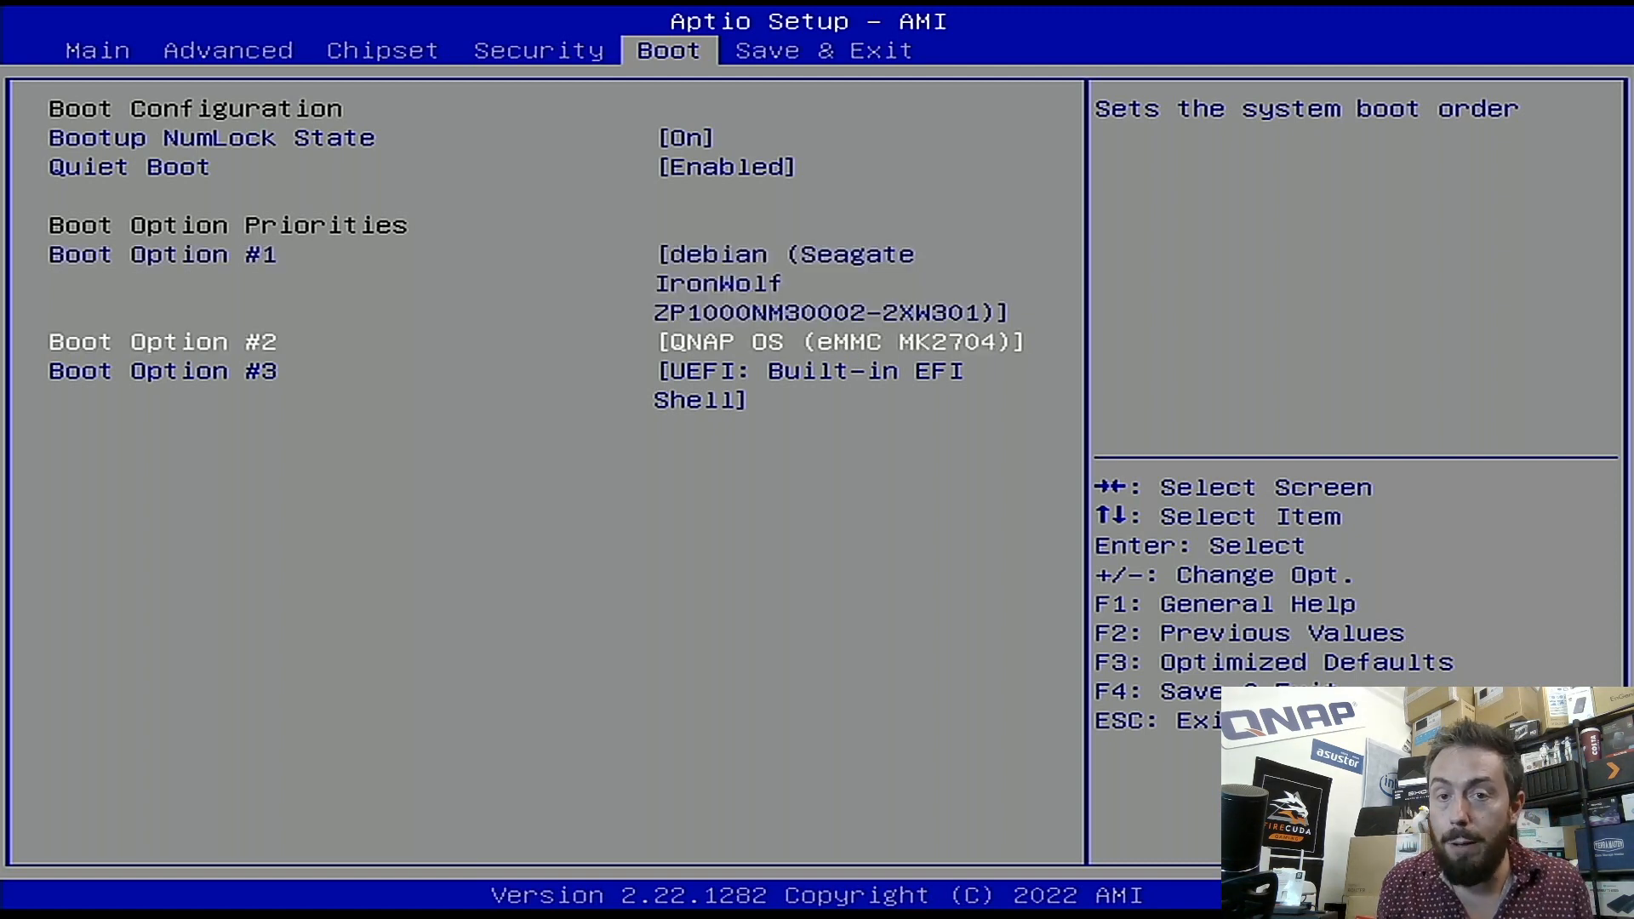
pyautogui.press('Return')
pyautogui.press('Up')
pyautogui.press('Up')
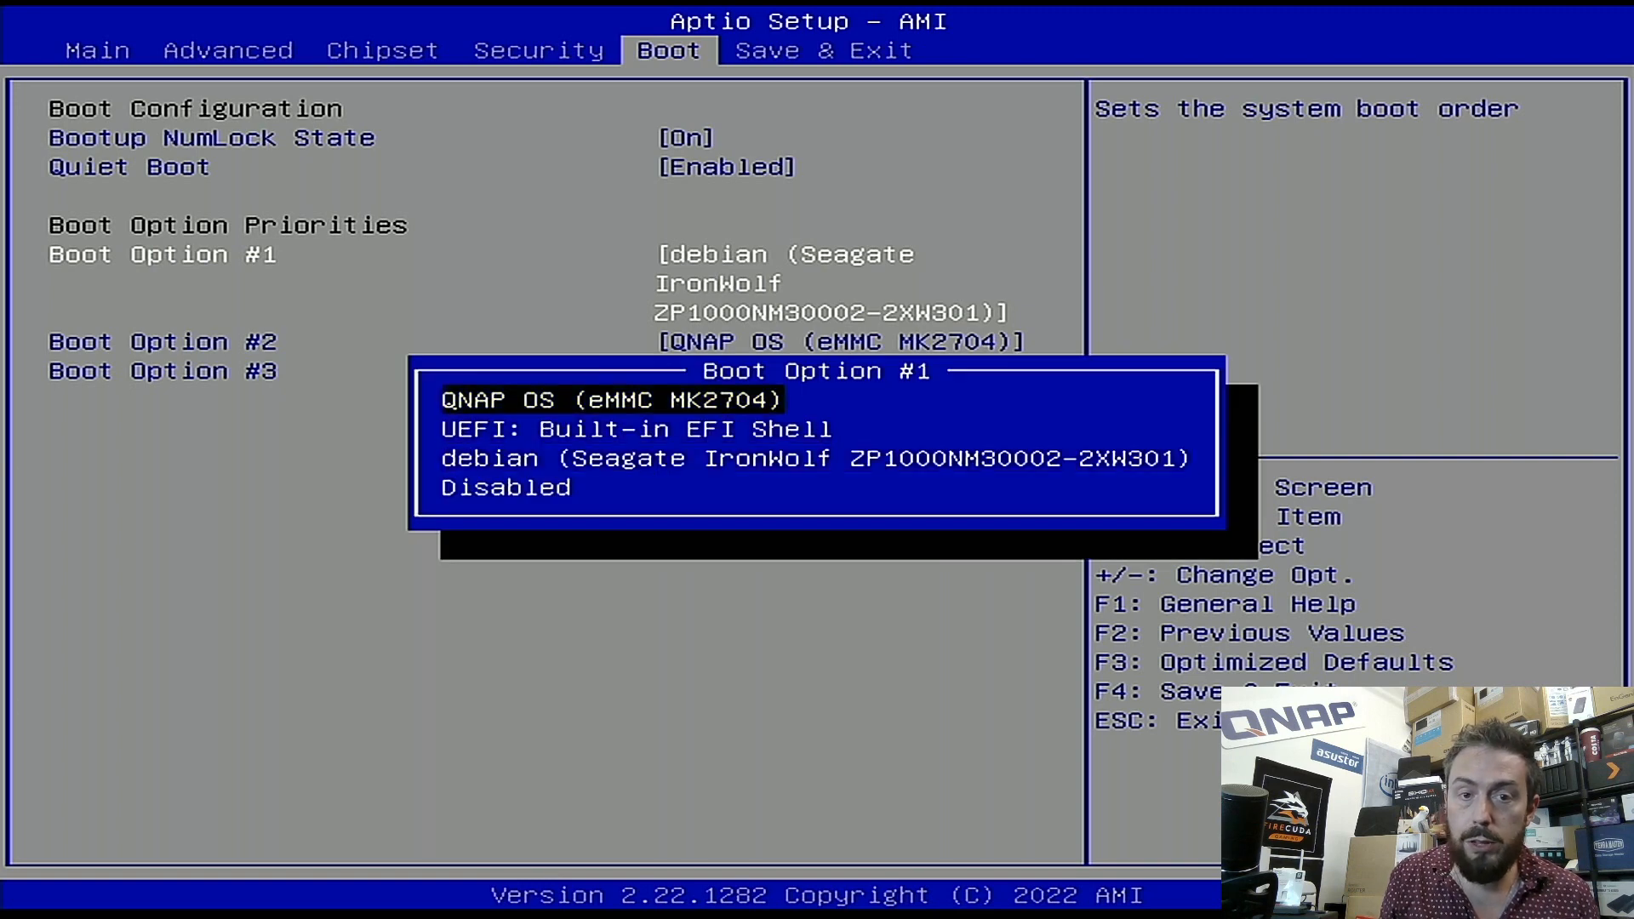
pyautogui.press('Return')
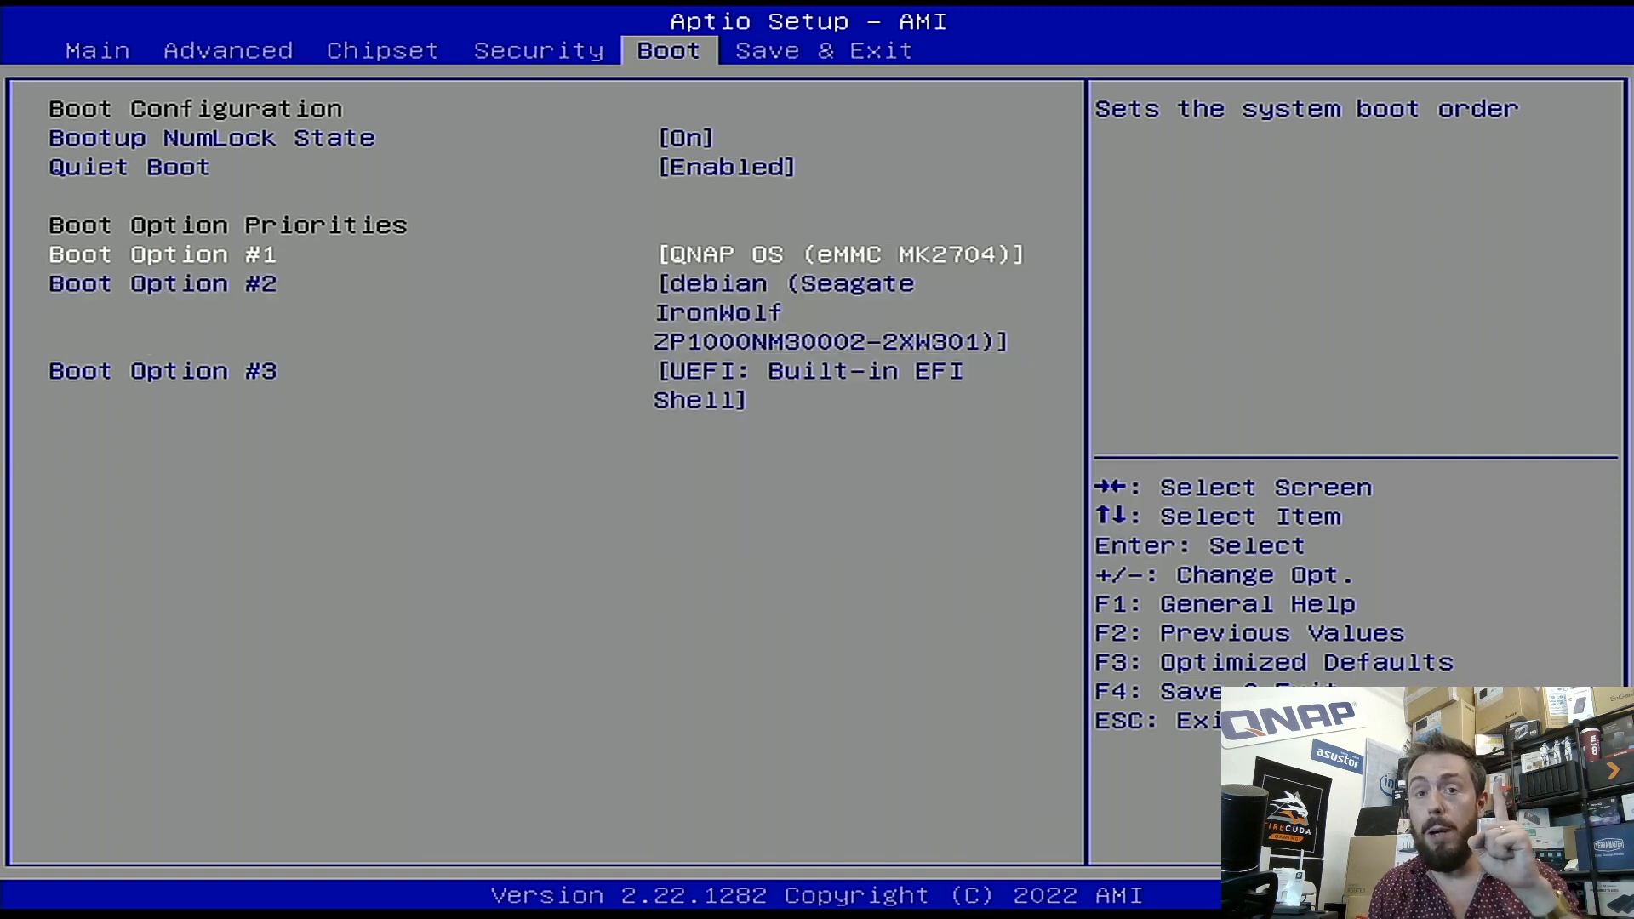
pyautogui.press('Return')
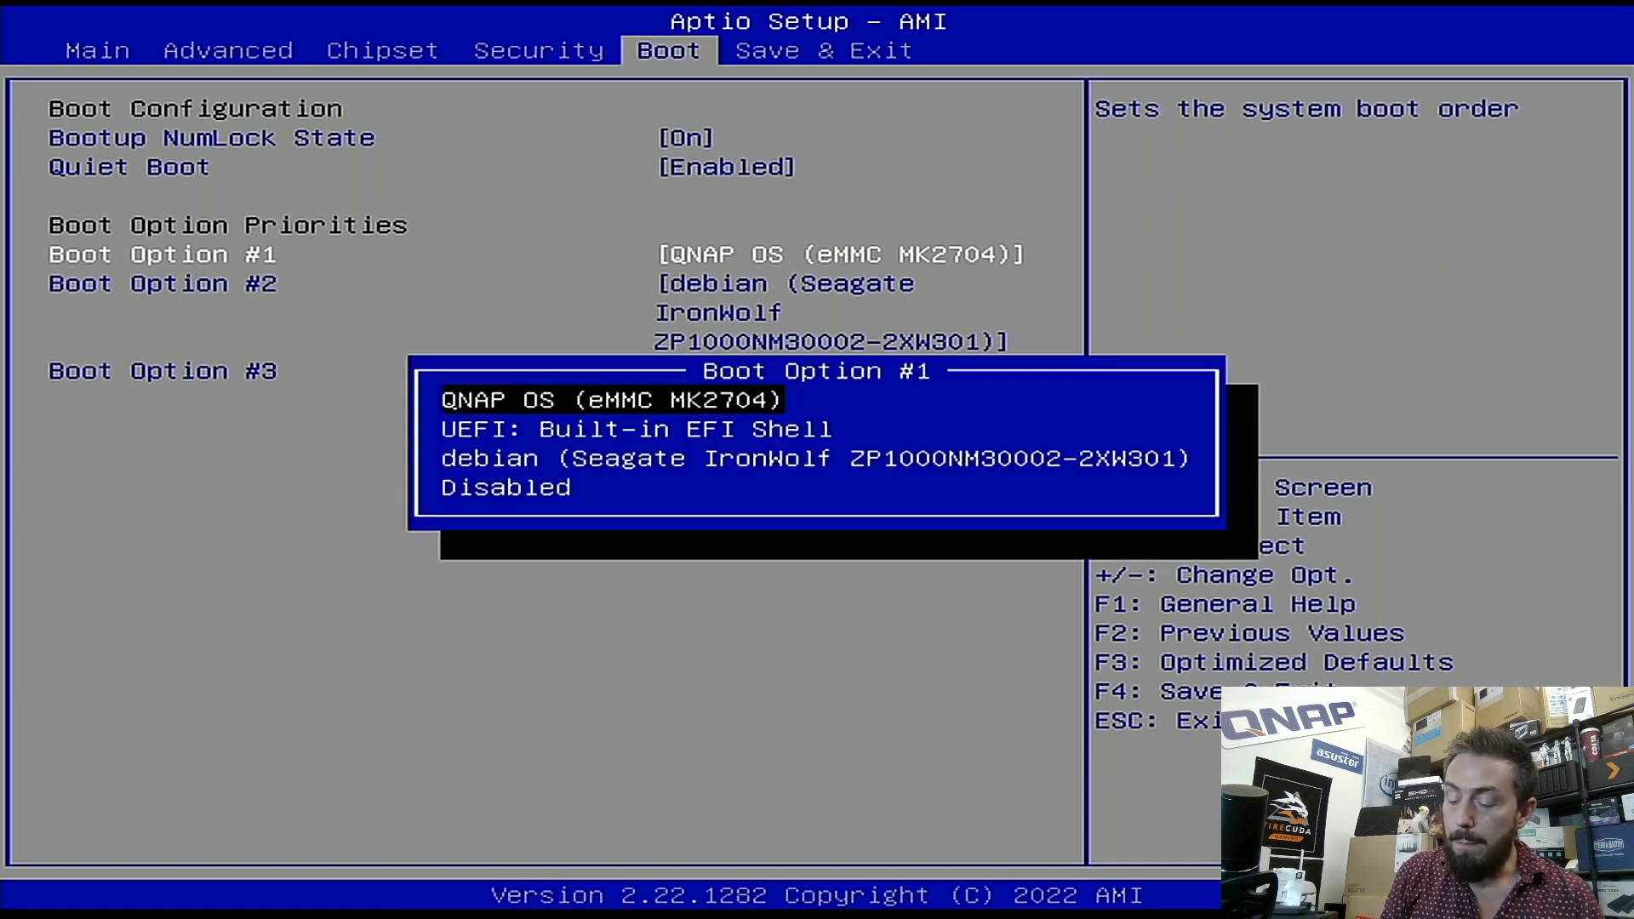
pyautogui.press('Down')
pyautogui.press('Down')
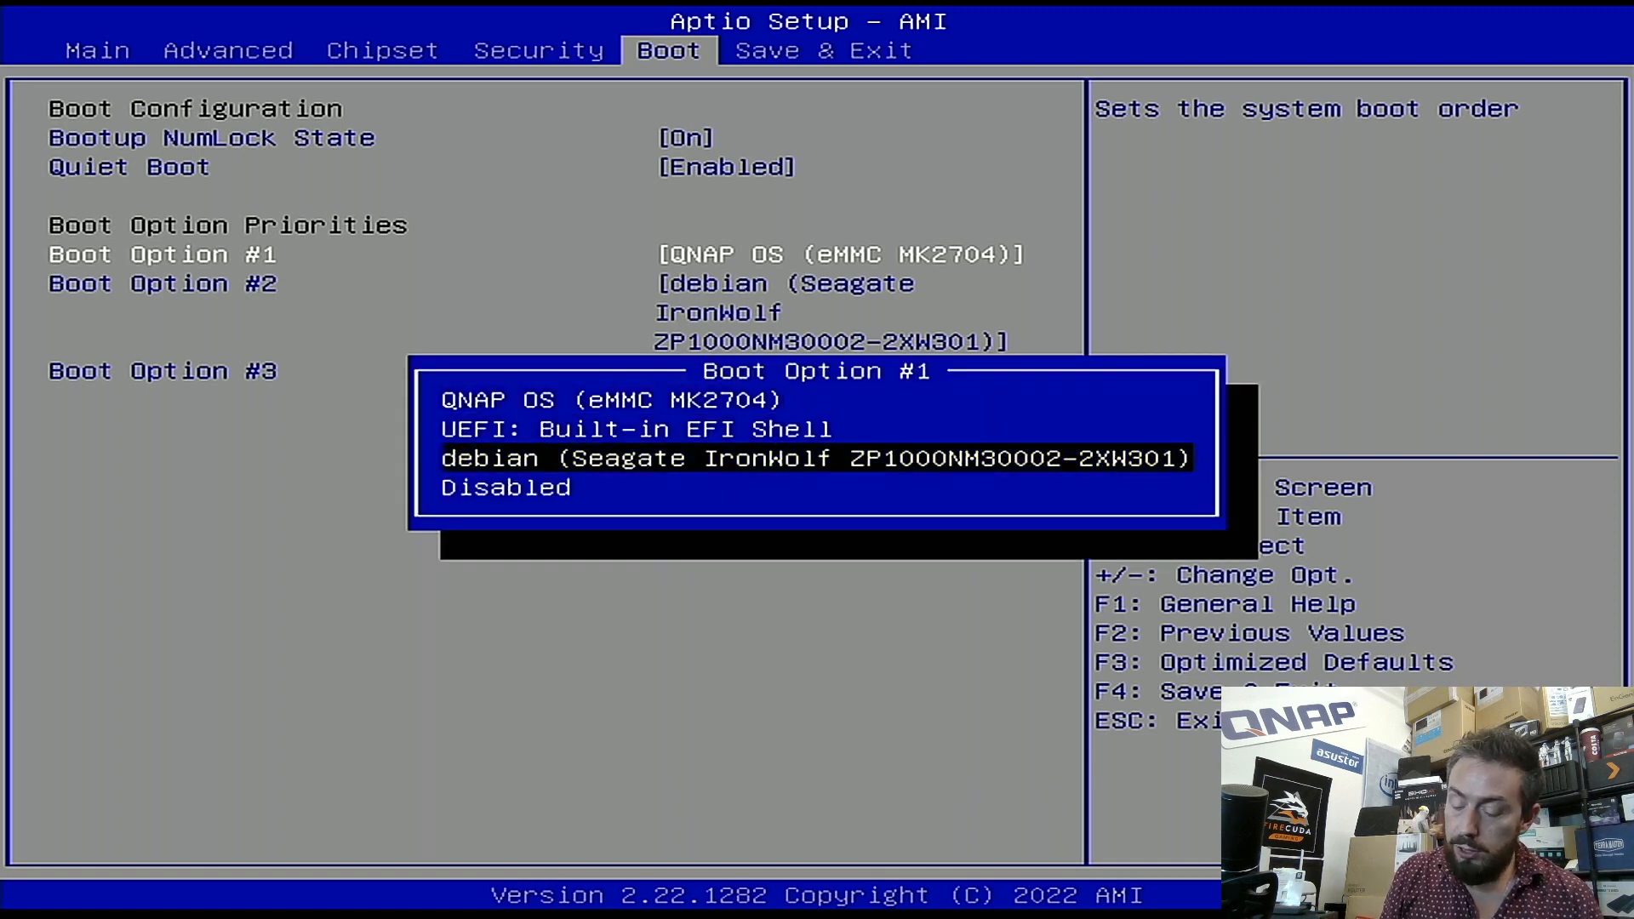
pyautogui.press('Return')
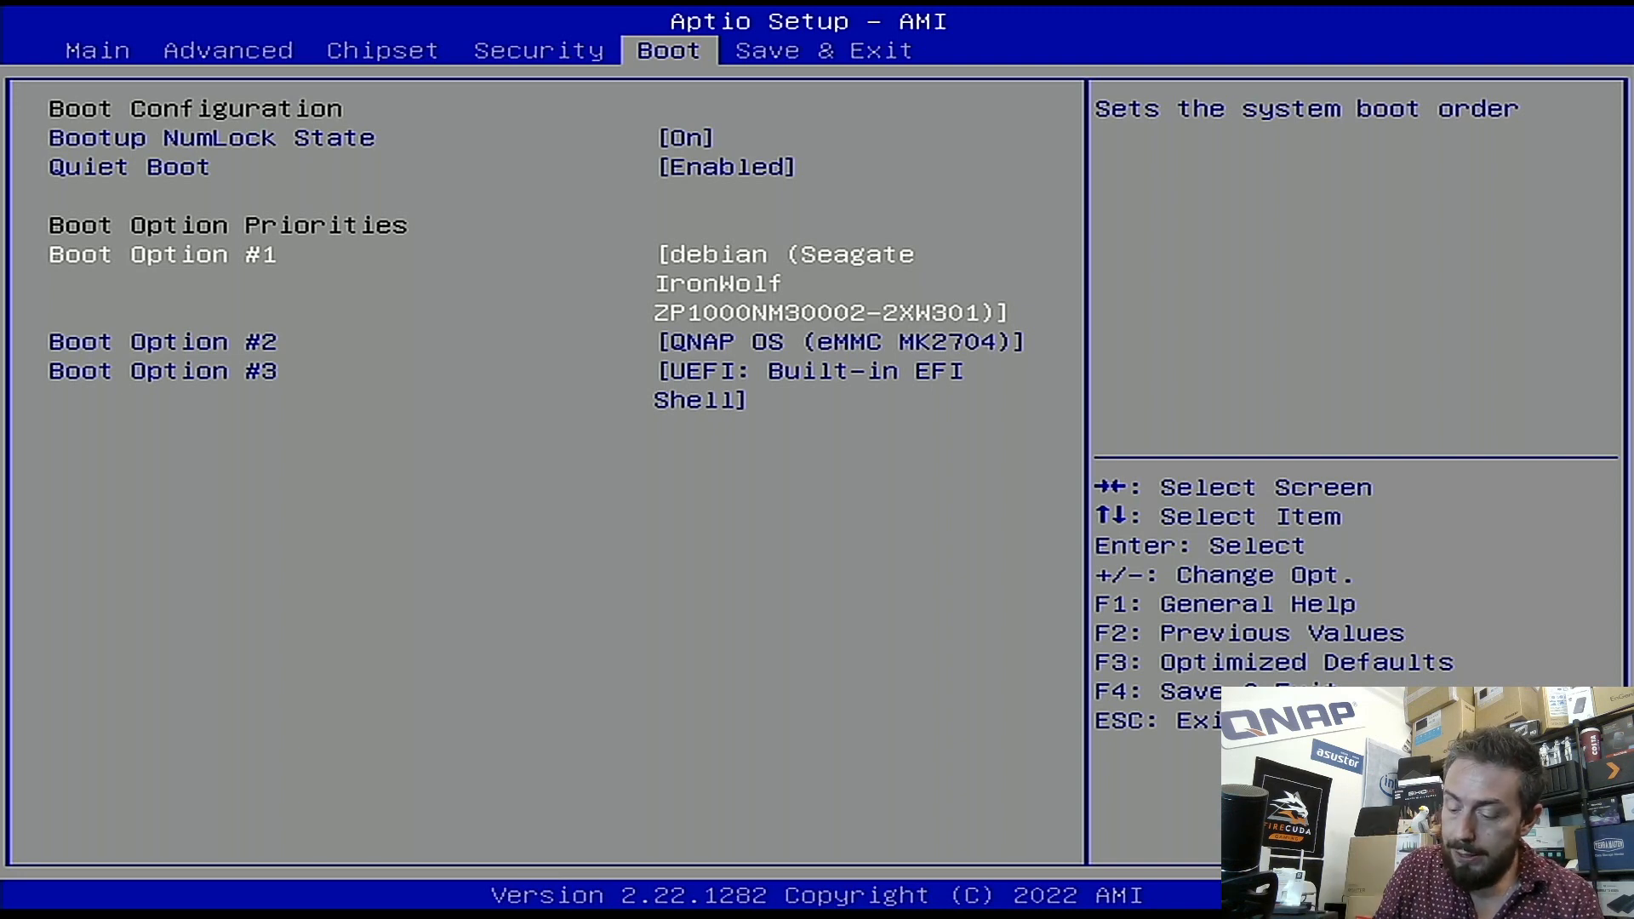
pyautogui.press('Return')
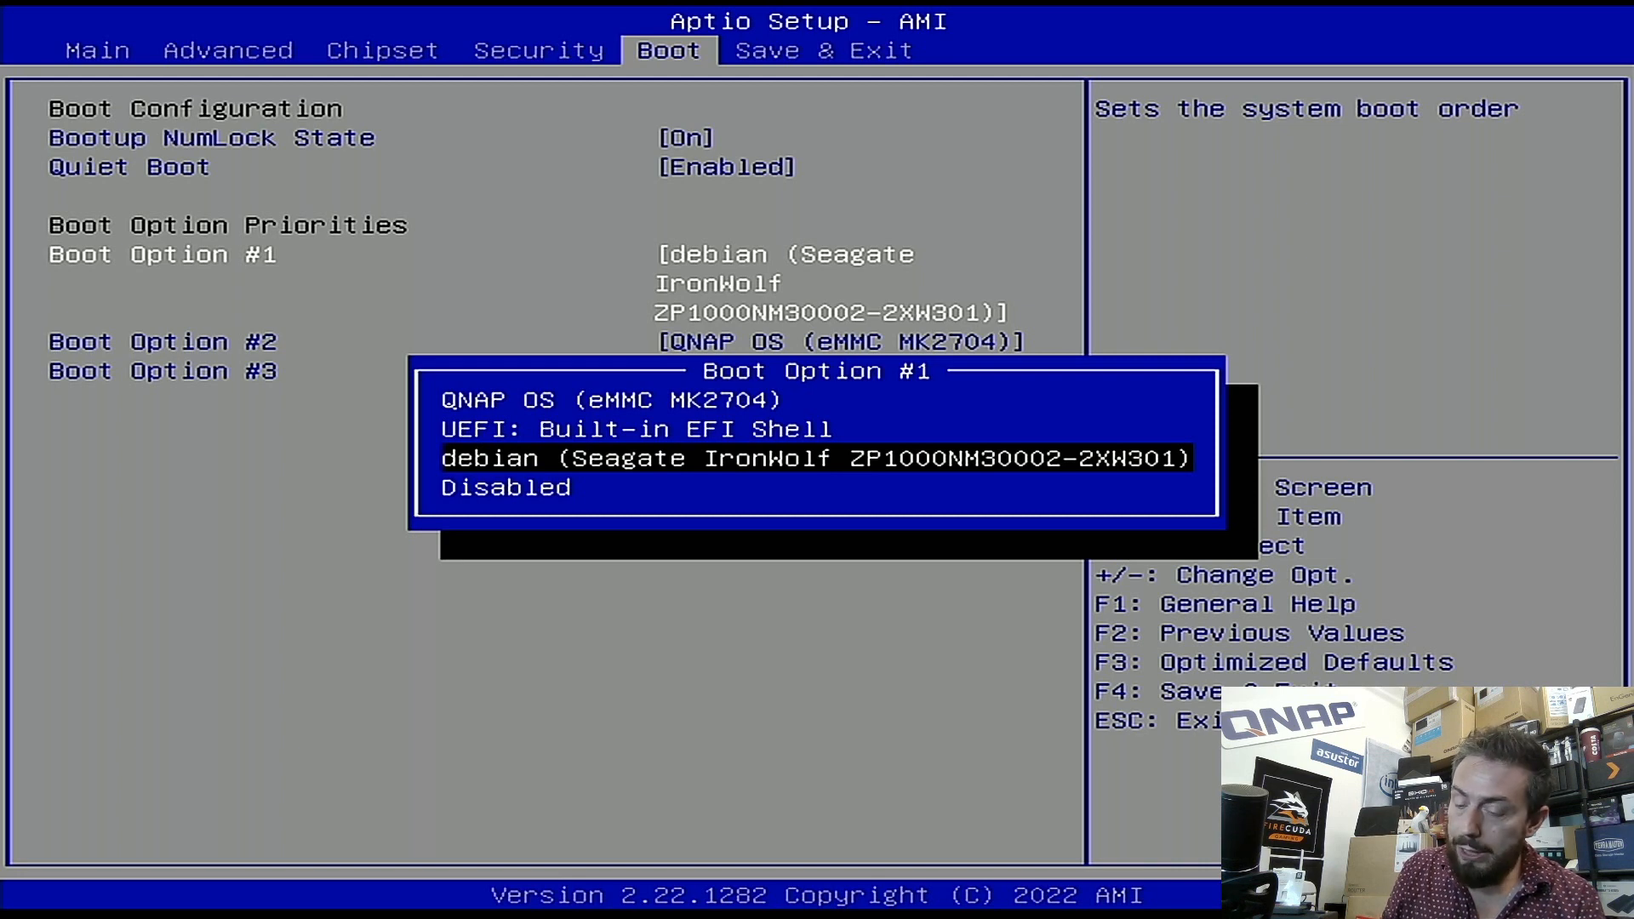
pyautogui.press('Up')
pyautogui.press('Up')
pyautogui.press('Return')
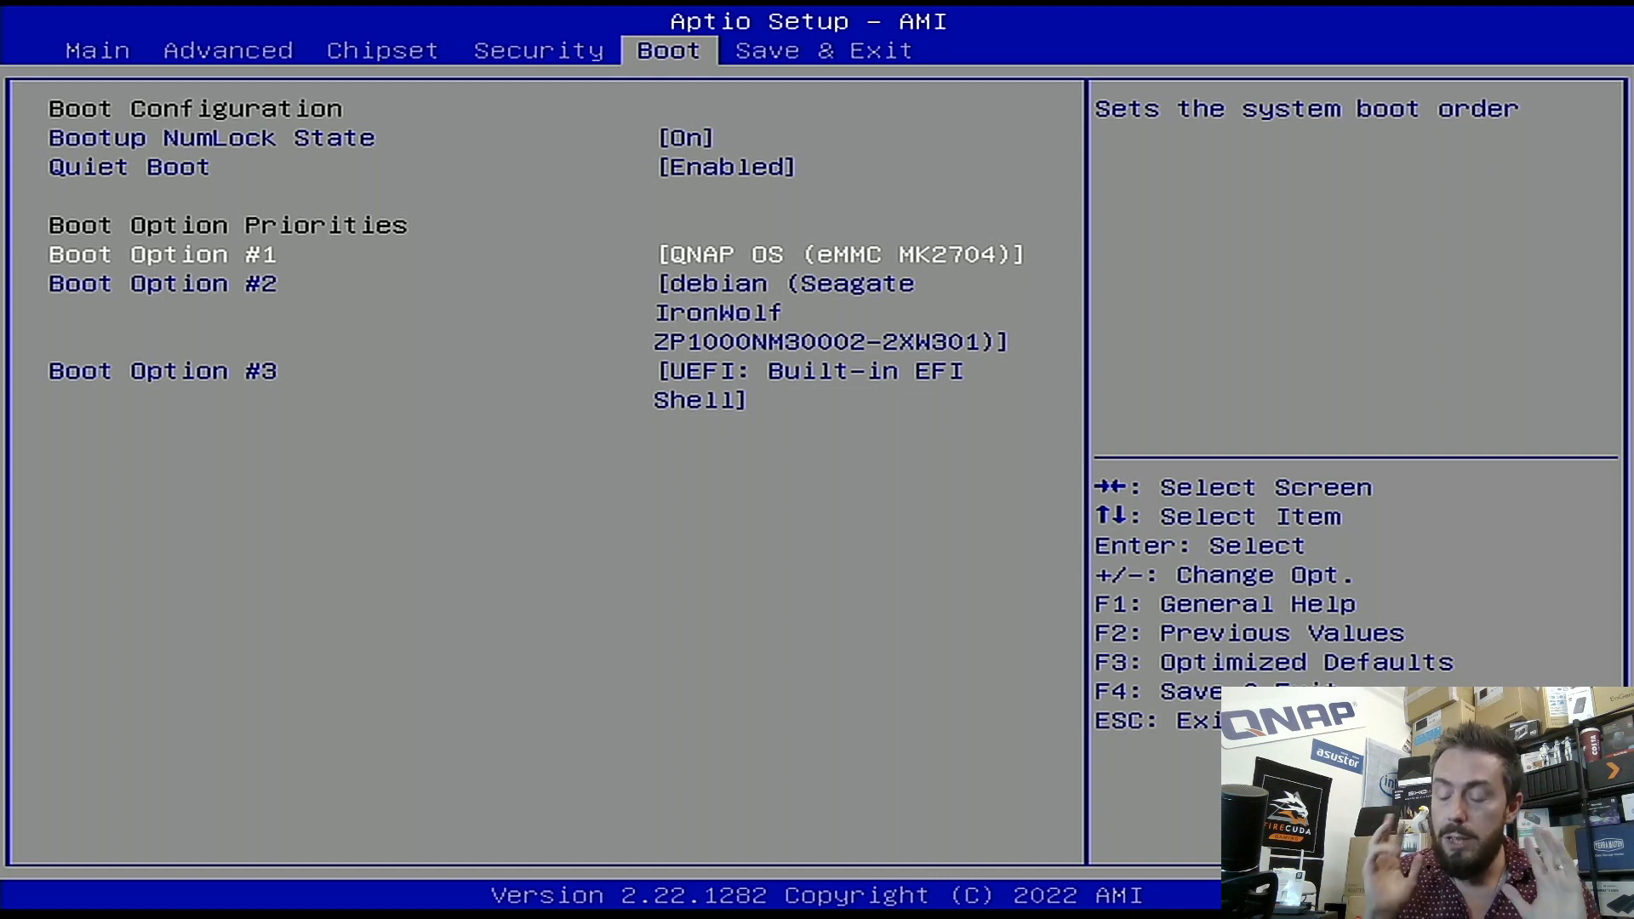
pyautogui.press('Return')
pyautogui.press('Down')
pyautogui.press('Down')
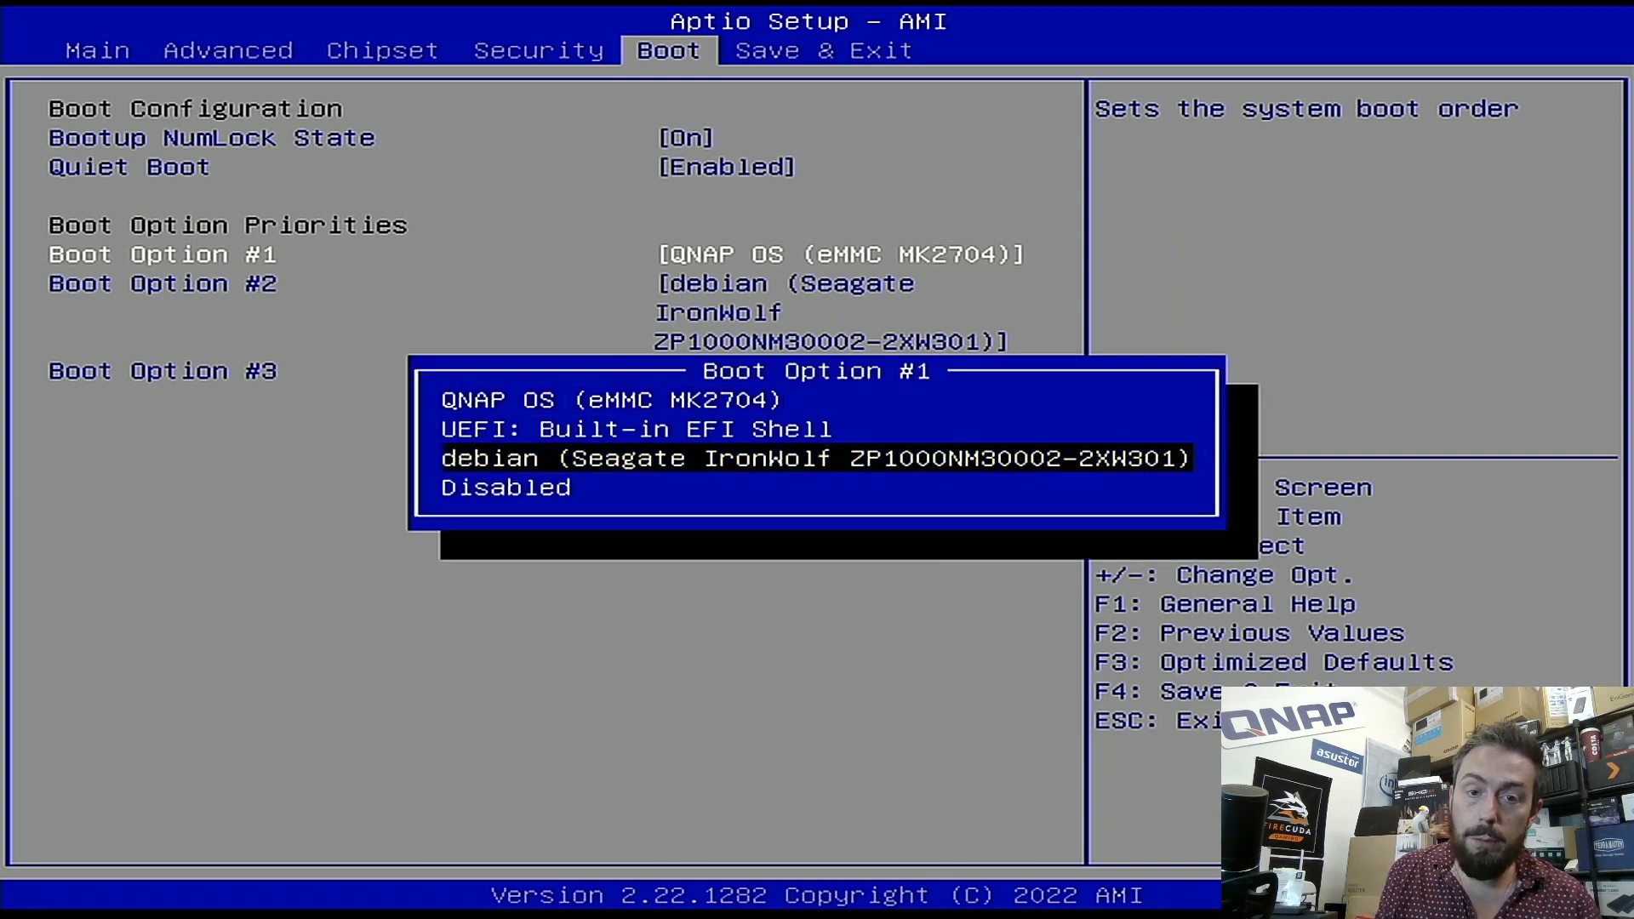
pyautogui.press('Return')
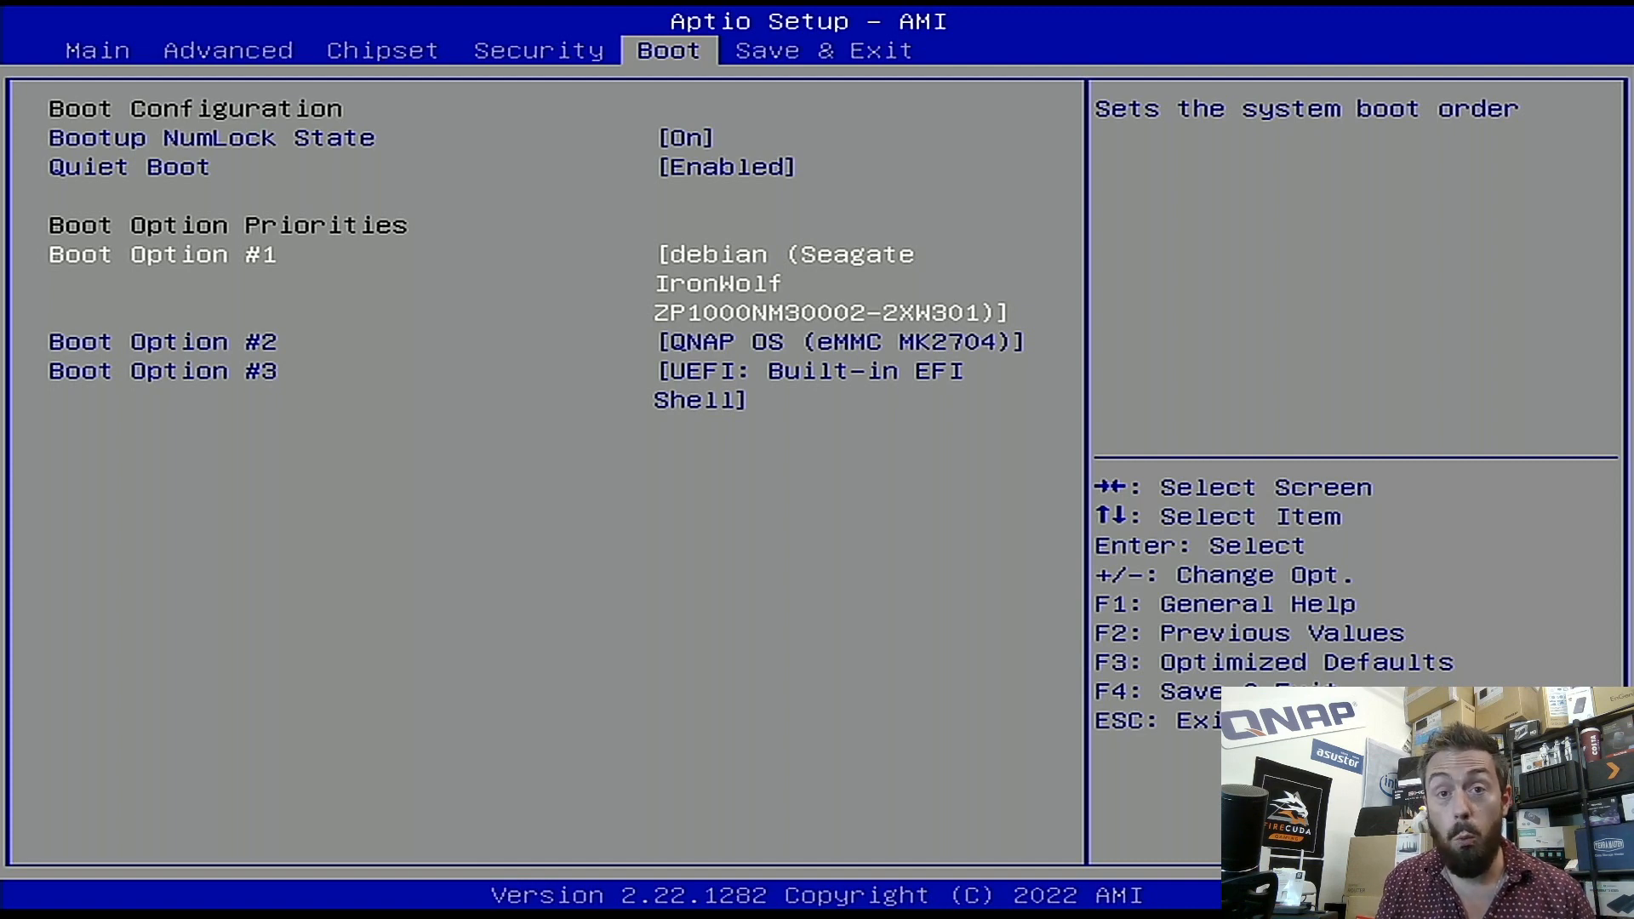
# - Choose Save Changes and Reset on Aptio Setup's Save & Exit tab and confirm the restart
pyautogui.press('Right')
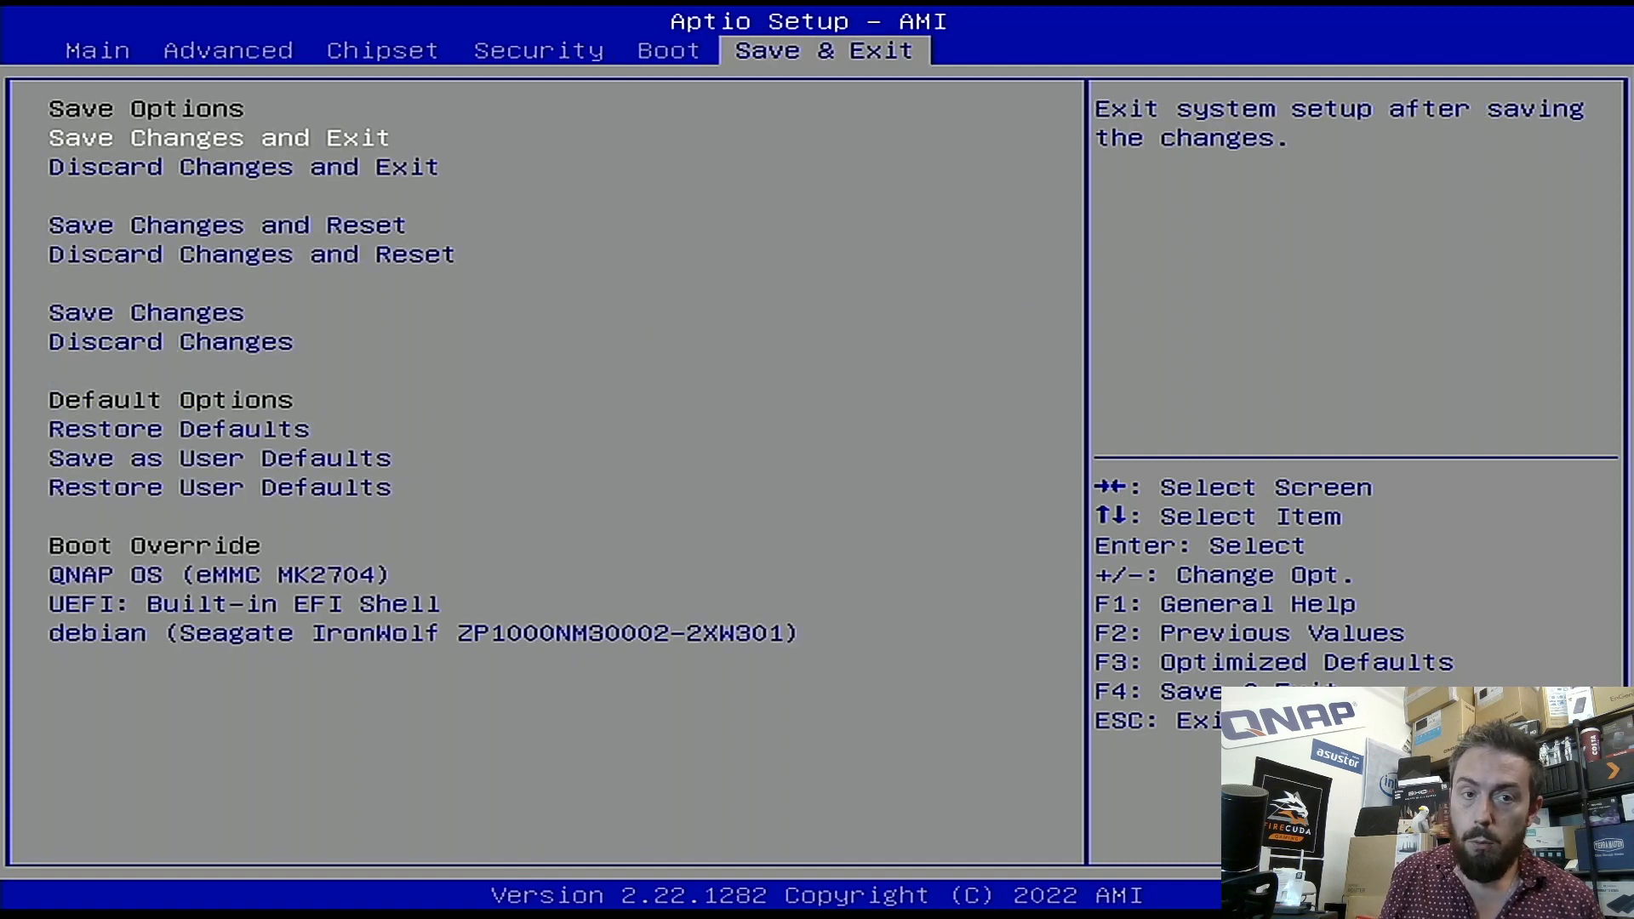
pyautogui.press('Down')
pyautogui.press('Down')
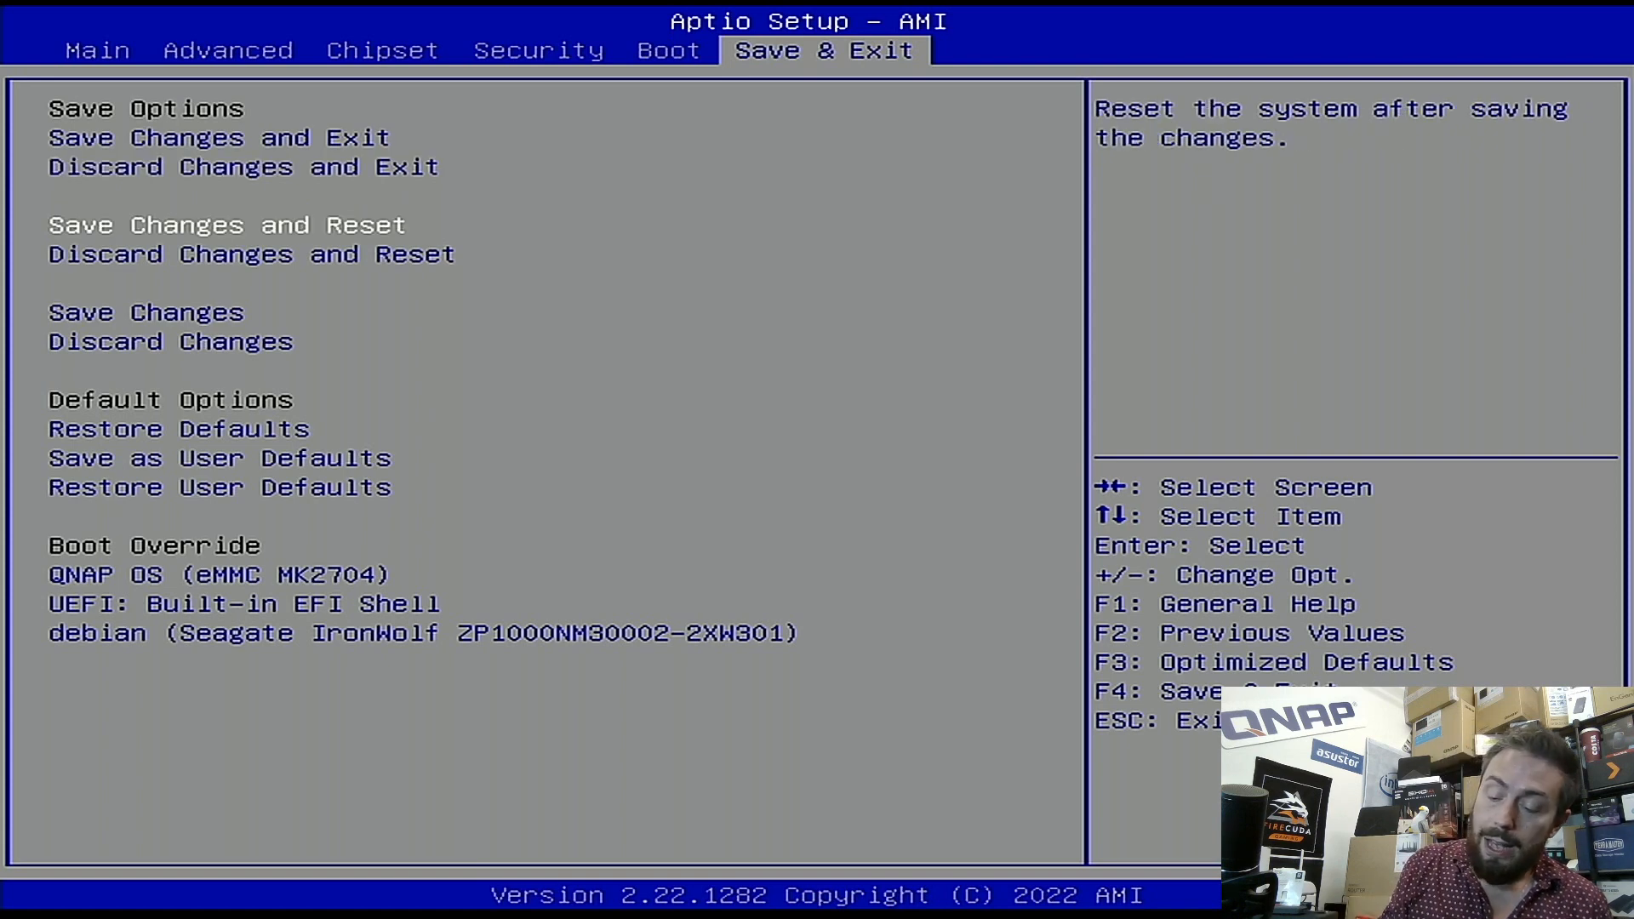
pyautogui.press('Return')
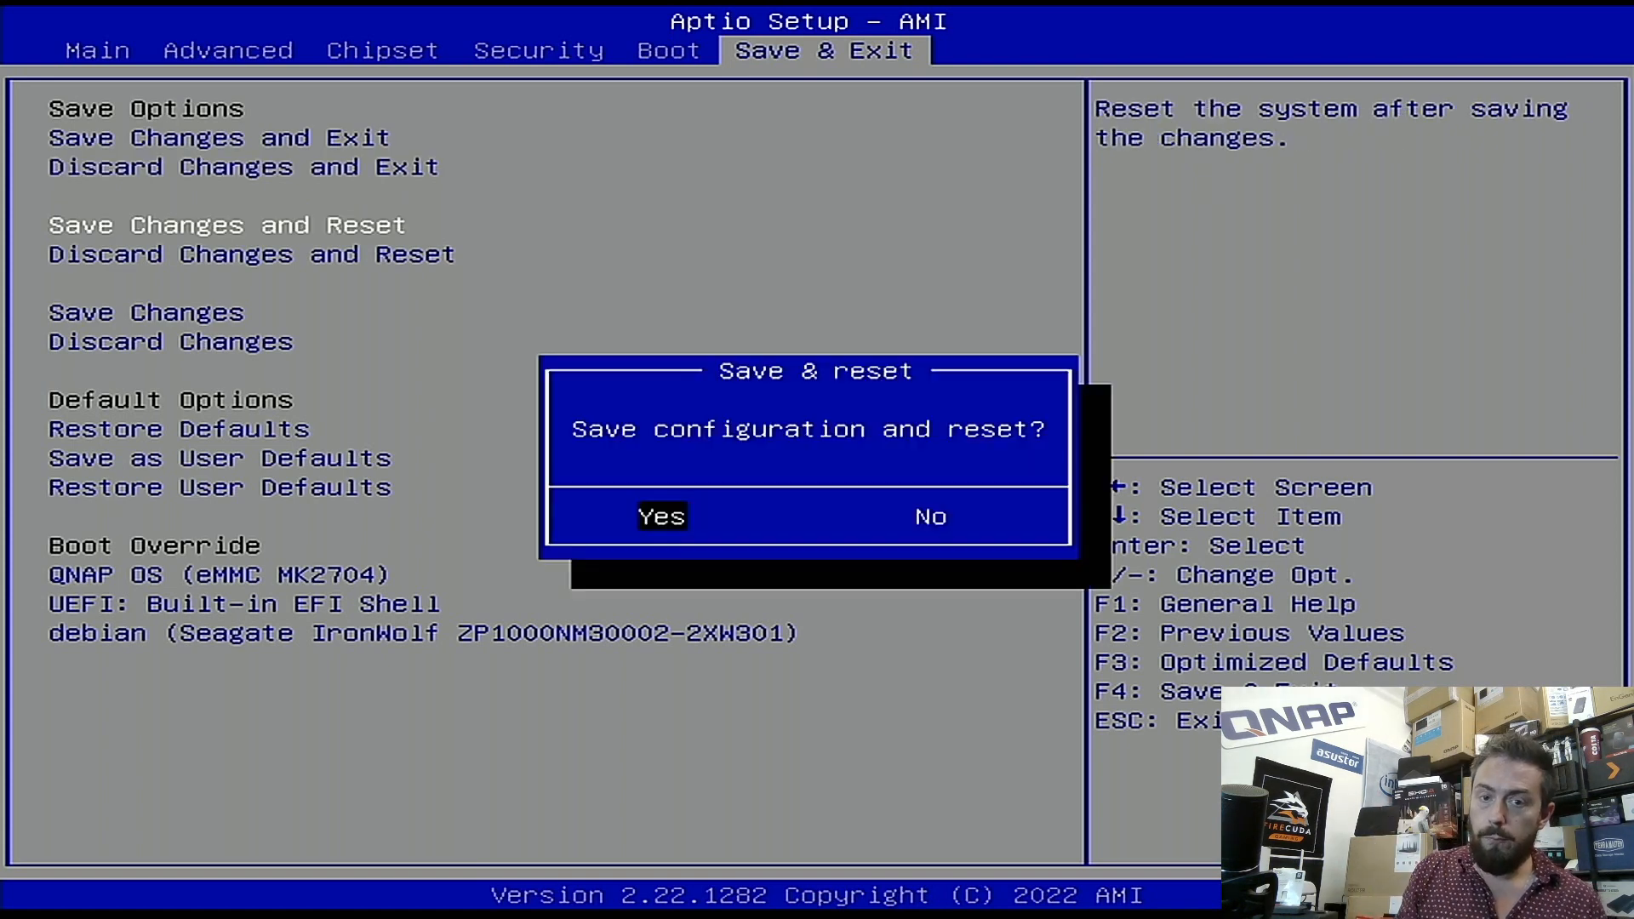
pyautogui.press('Return')
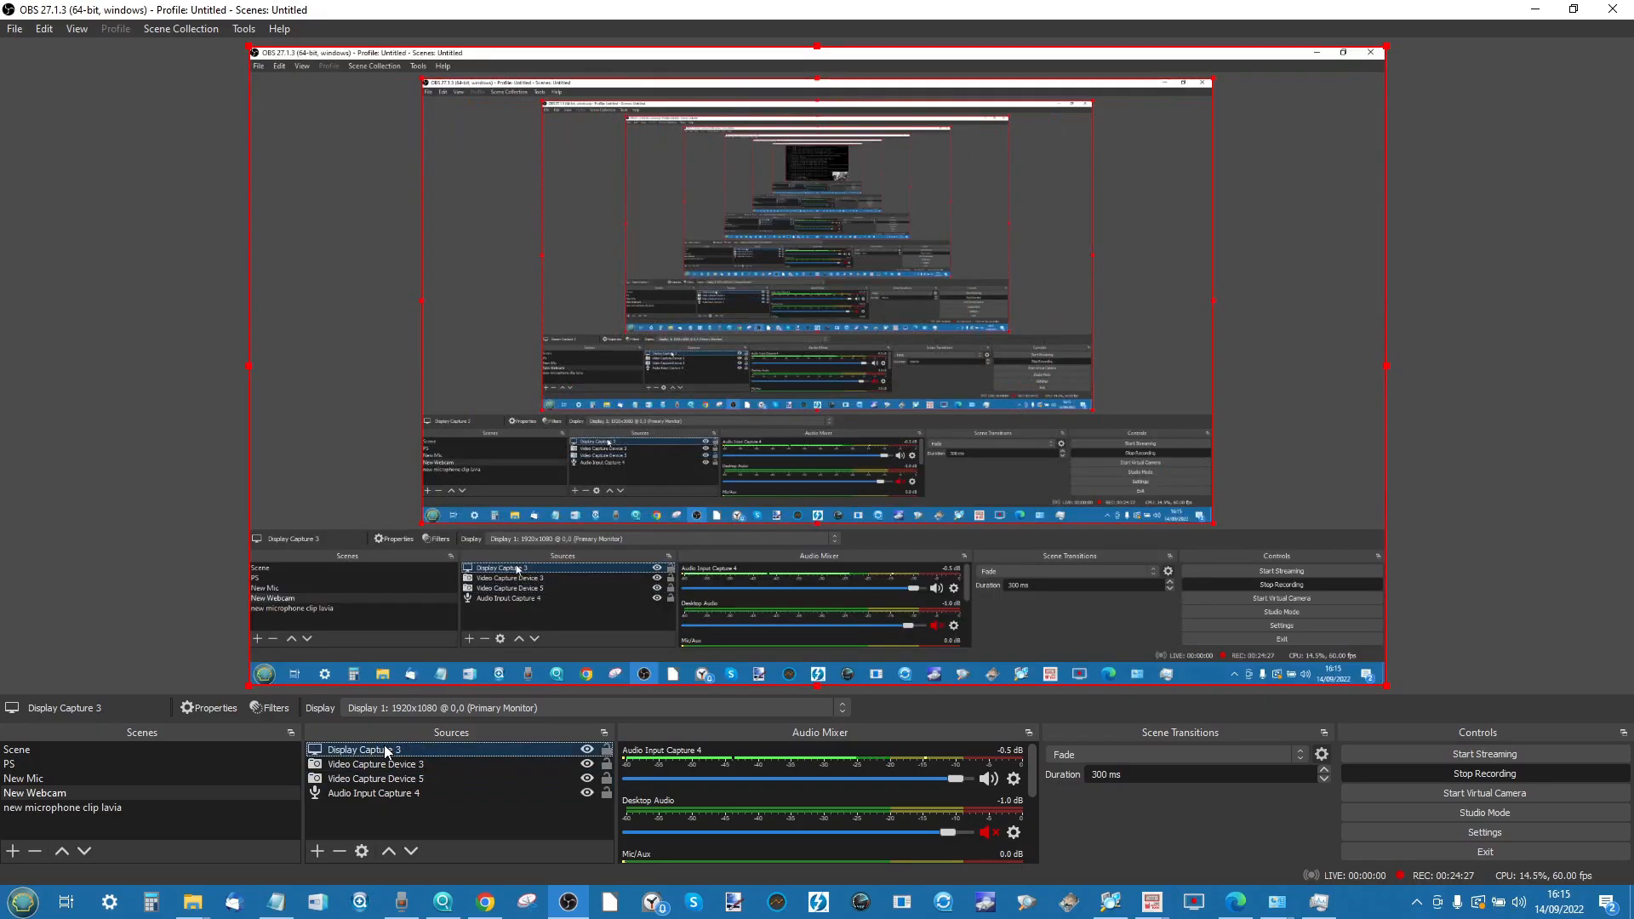
# - Move Video Capture Device 3 above Display Capture 3 in the OBS Sources list
pyautogui.moveTo(425, 784); pyautogui.dragTo(421, 758)
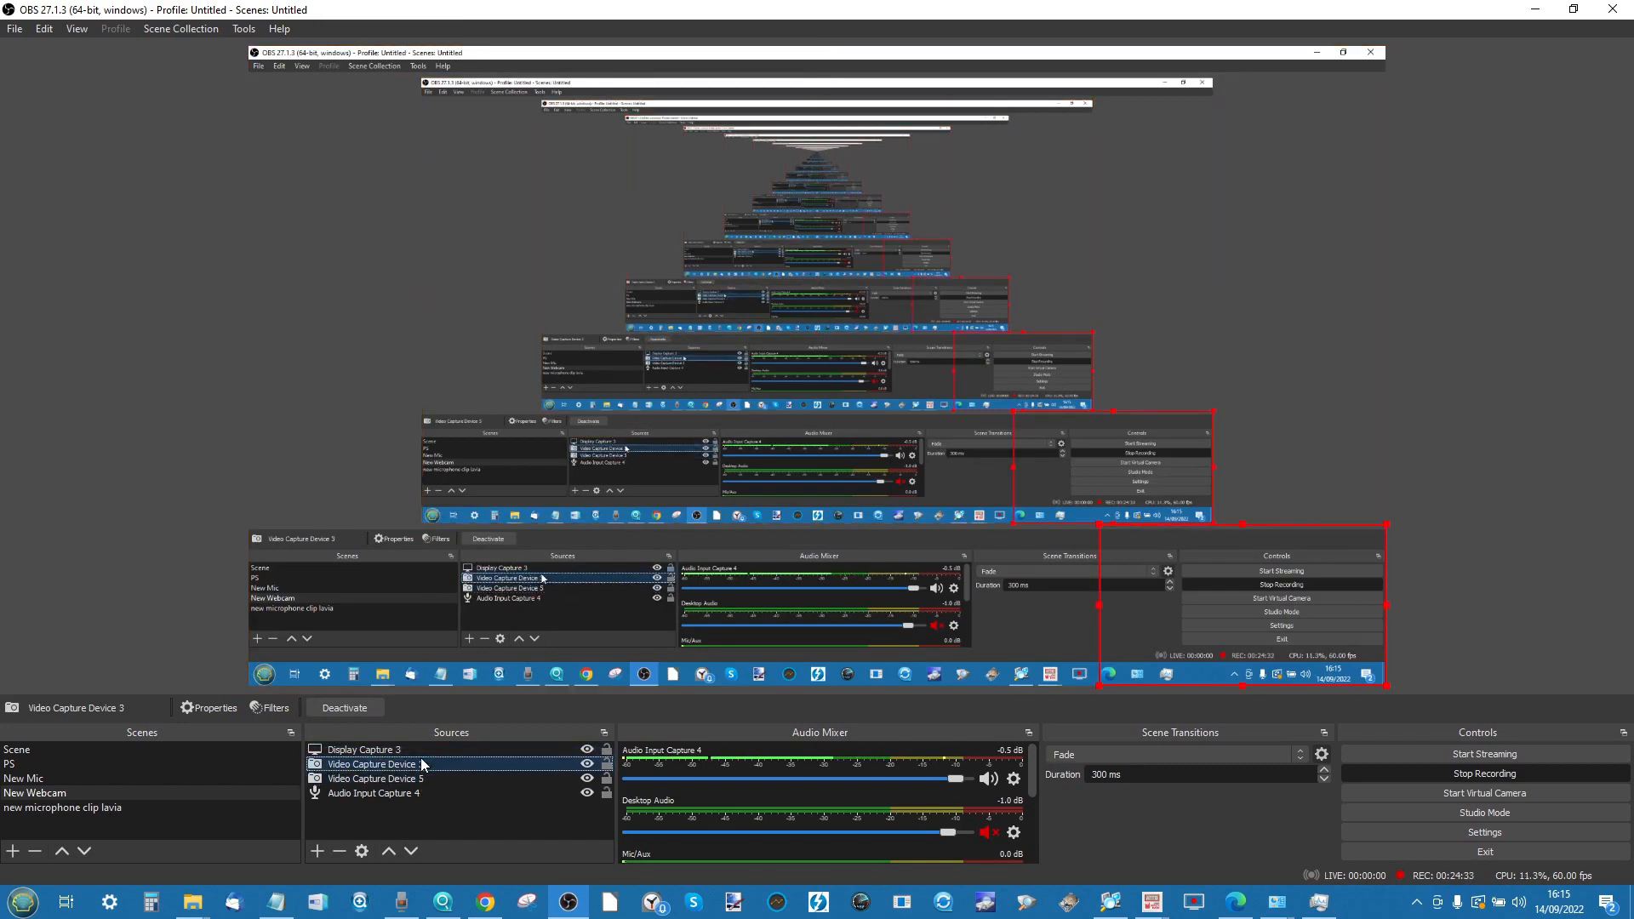
pyautogui.keyDown('ctrl'); pyautogui.click(347, 749); pyautogui.keyUp('ctrl')
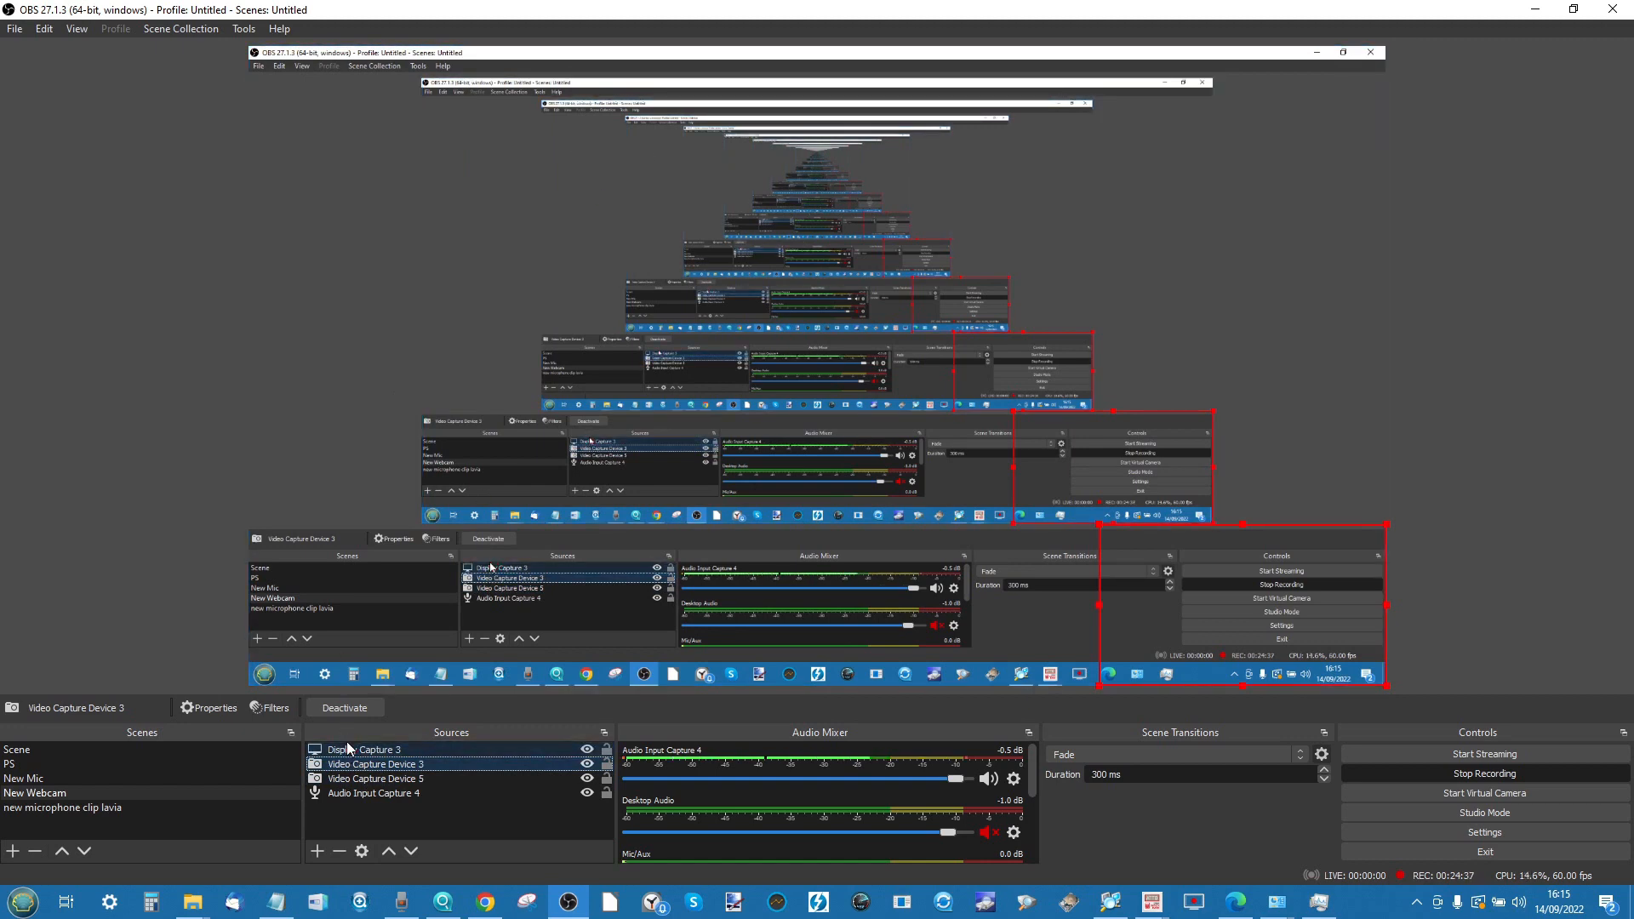
pyautogui.moveTo(348, 752); pyautogui.dragTo(349, 746)
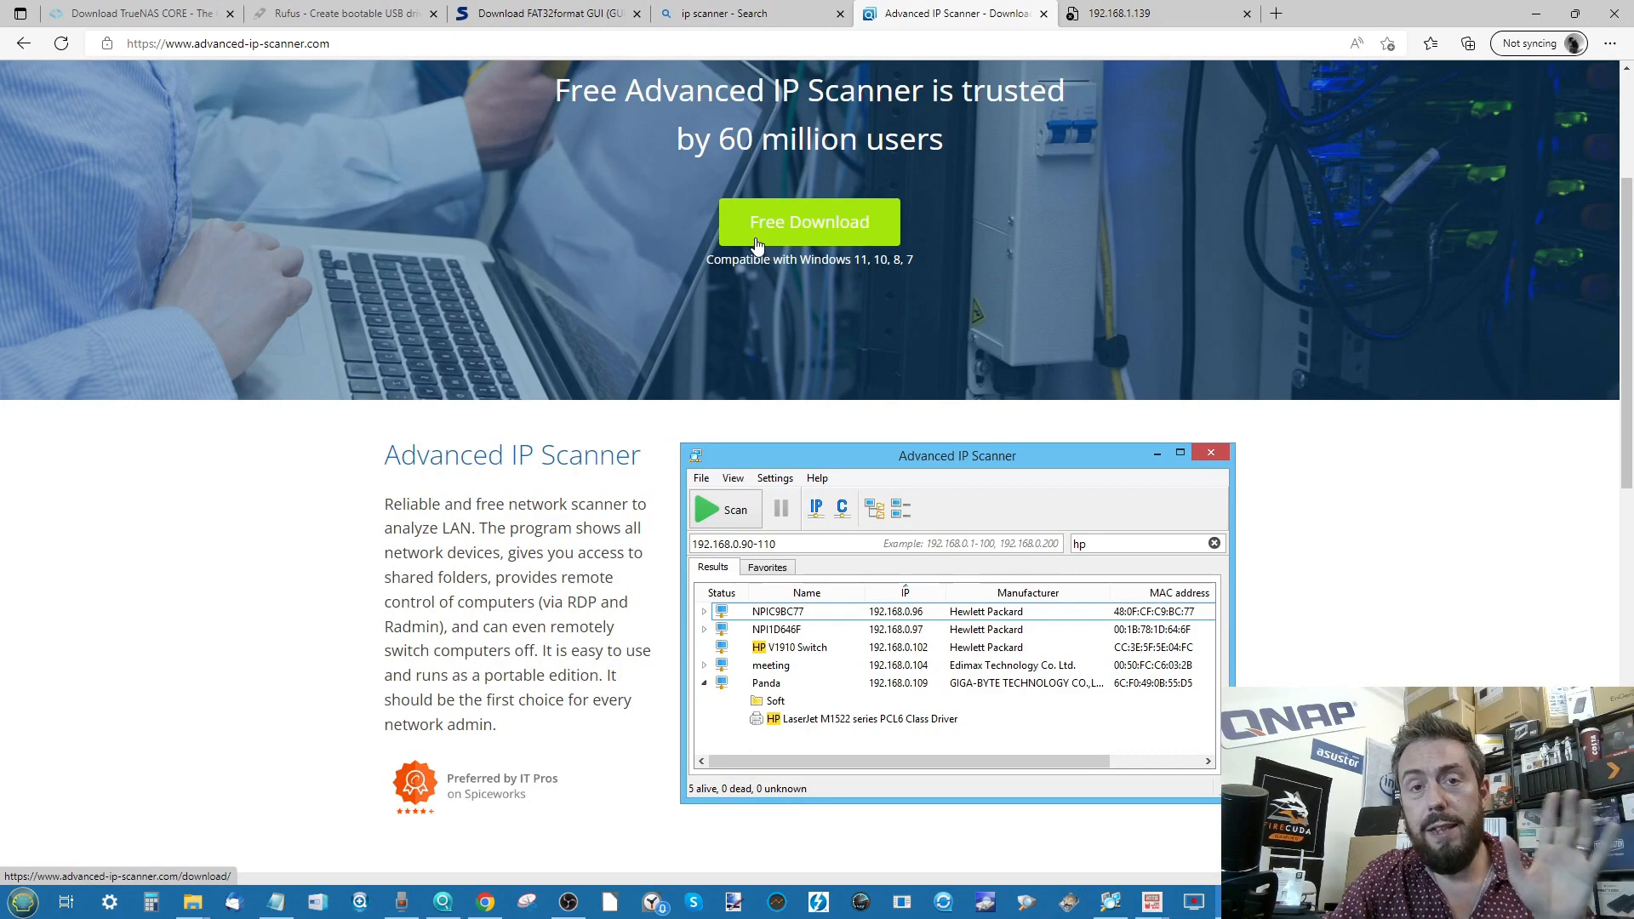
# - Scroll through the advanced-ip-scanner.com download page, then bring up the Advanced IP Scanner app
pyautogui.scroll(3, 426, 213)
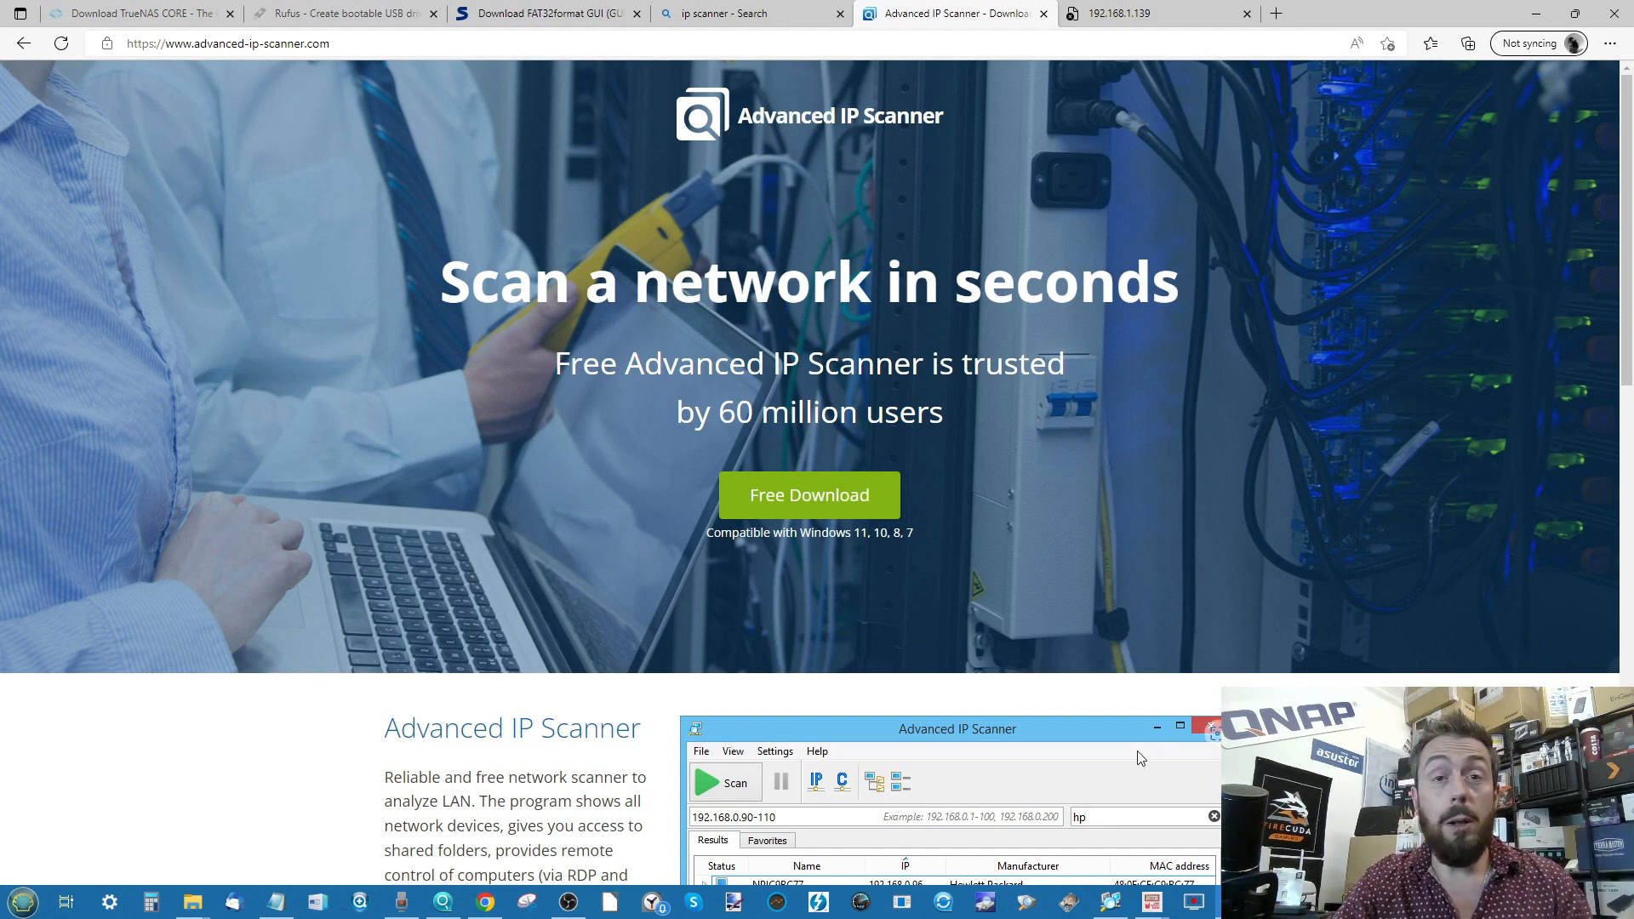
pyautogui.scroll(-5, 840, 722)
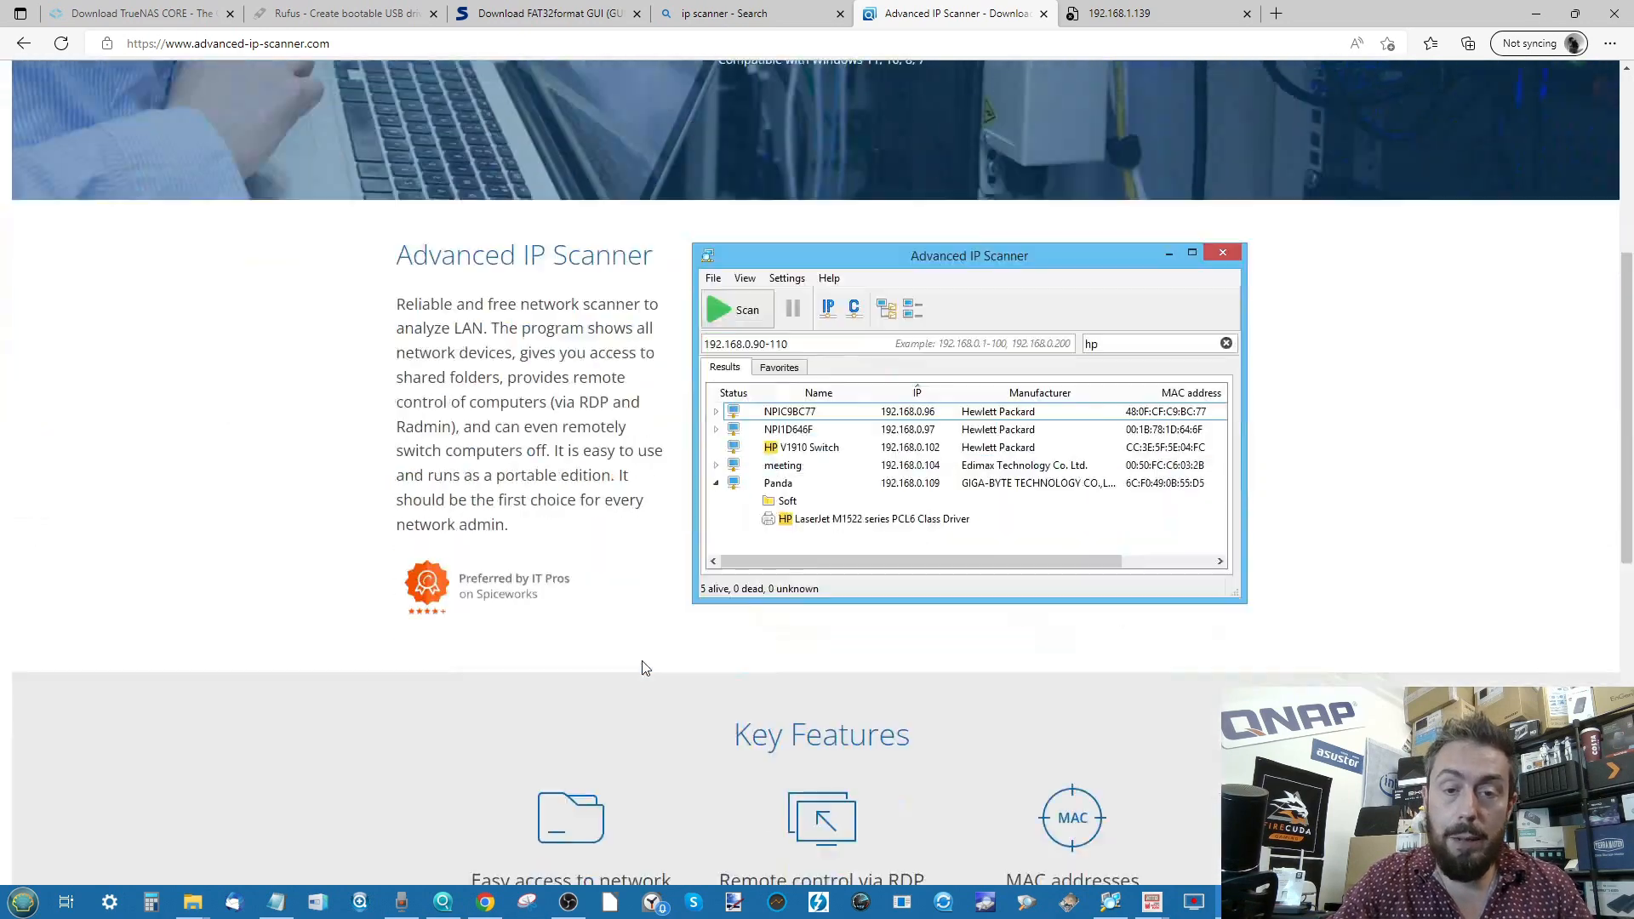
pyautogui.scroll(2, 801, 446)
pyautogui.scroll(2, 800, 446)
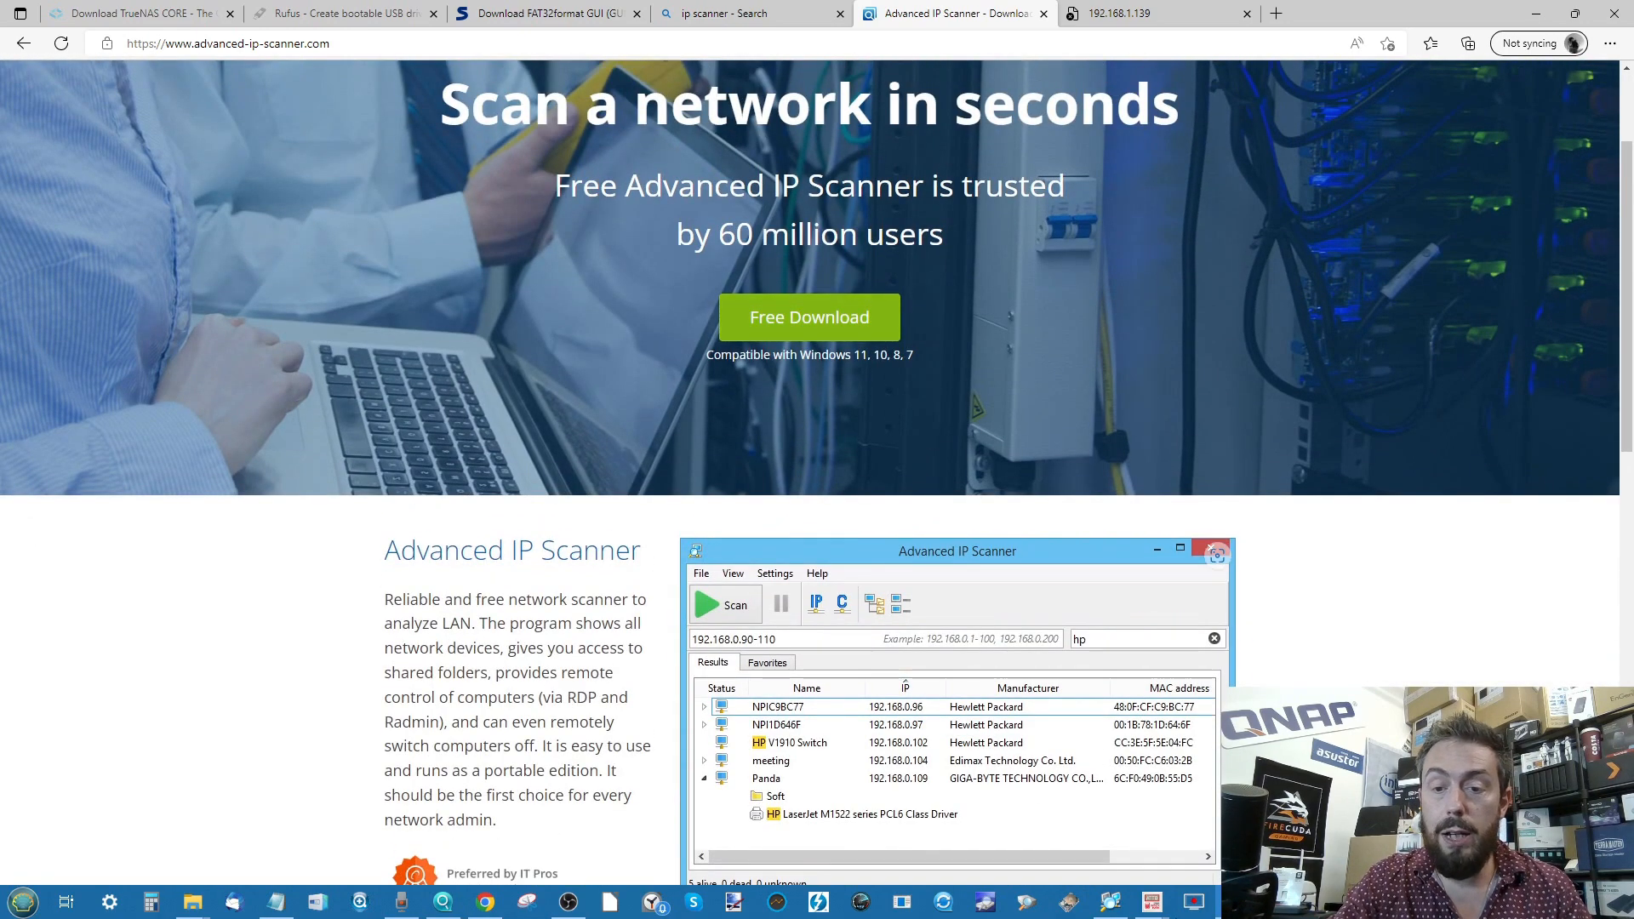
pyautogui.click(1114, 904)
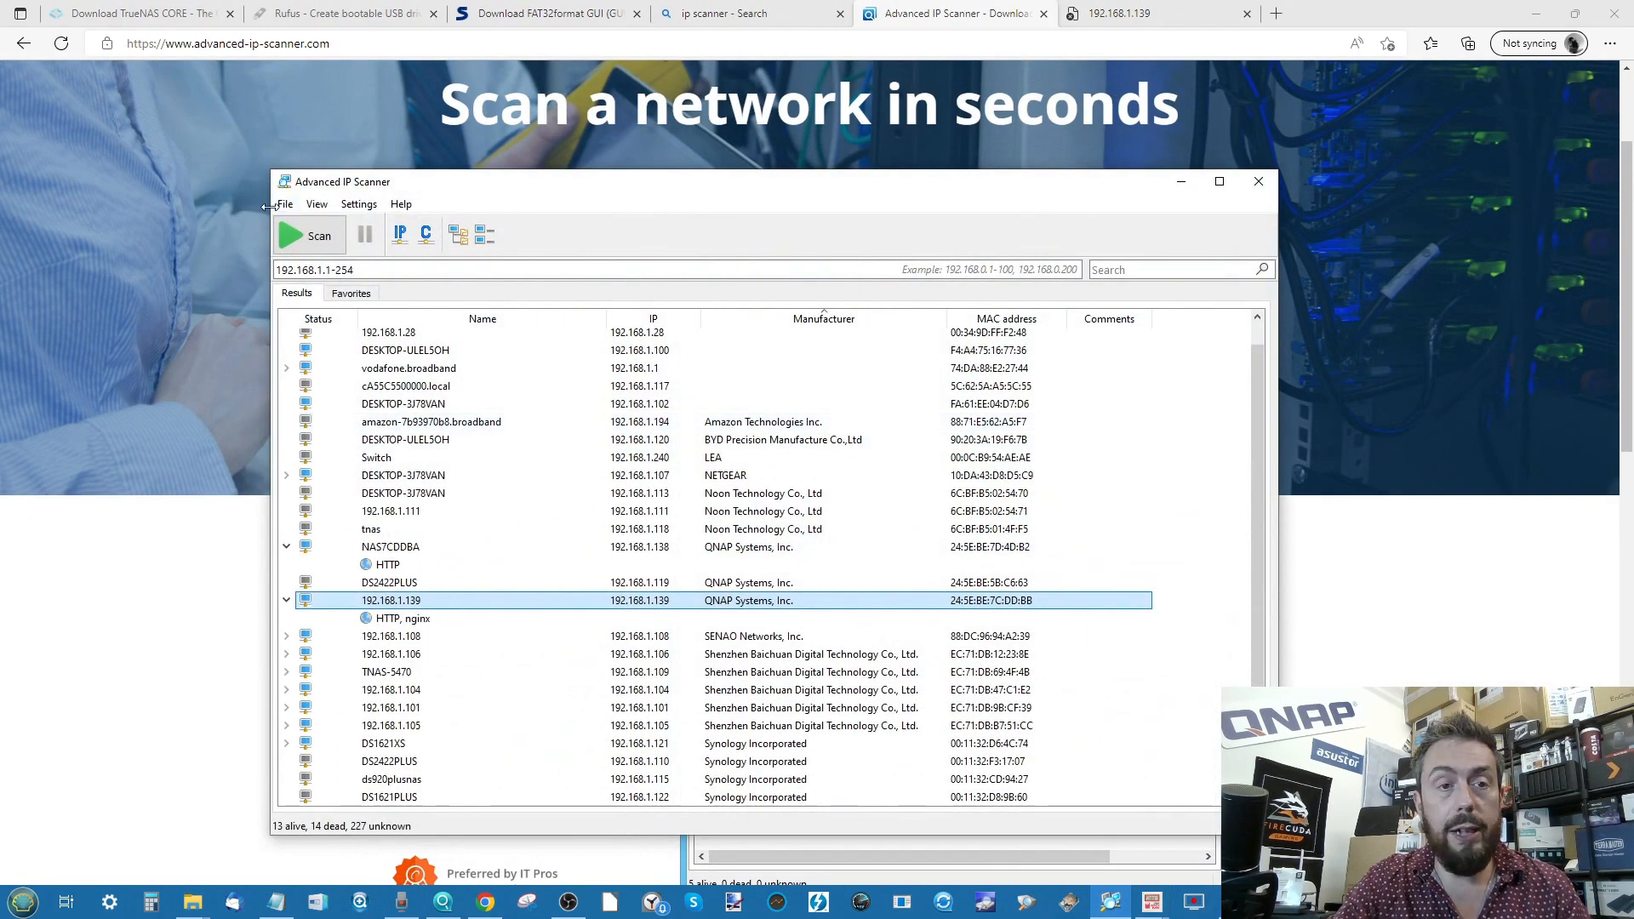
# - Rescan the 192.168.1.1-254 network in Advanced IP Scanner, then switch to OBS Studio
pyautogui.click(289, 241)
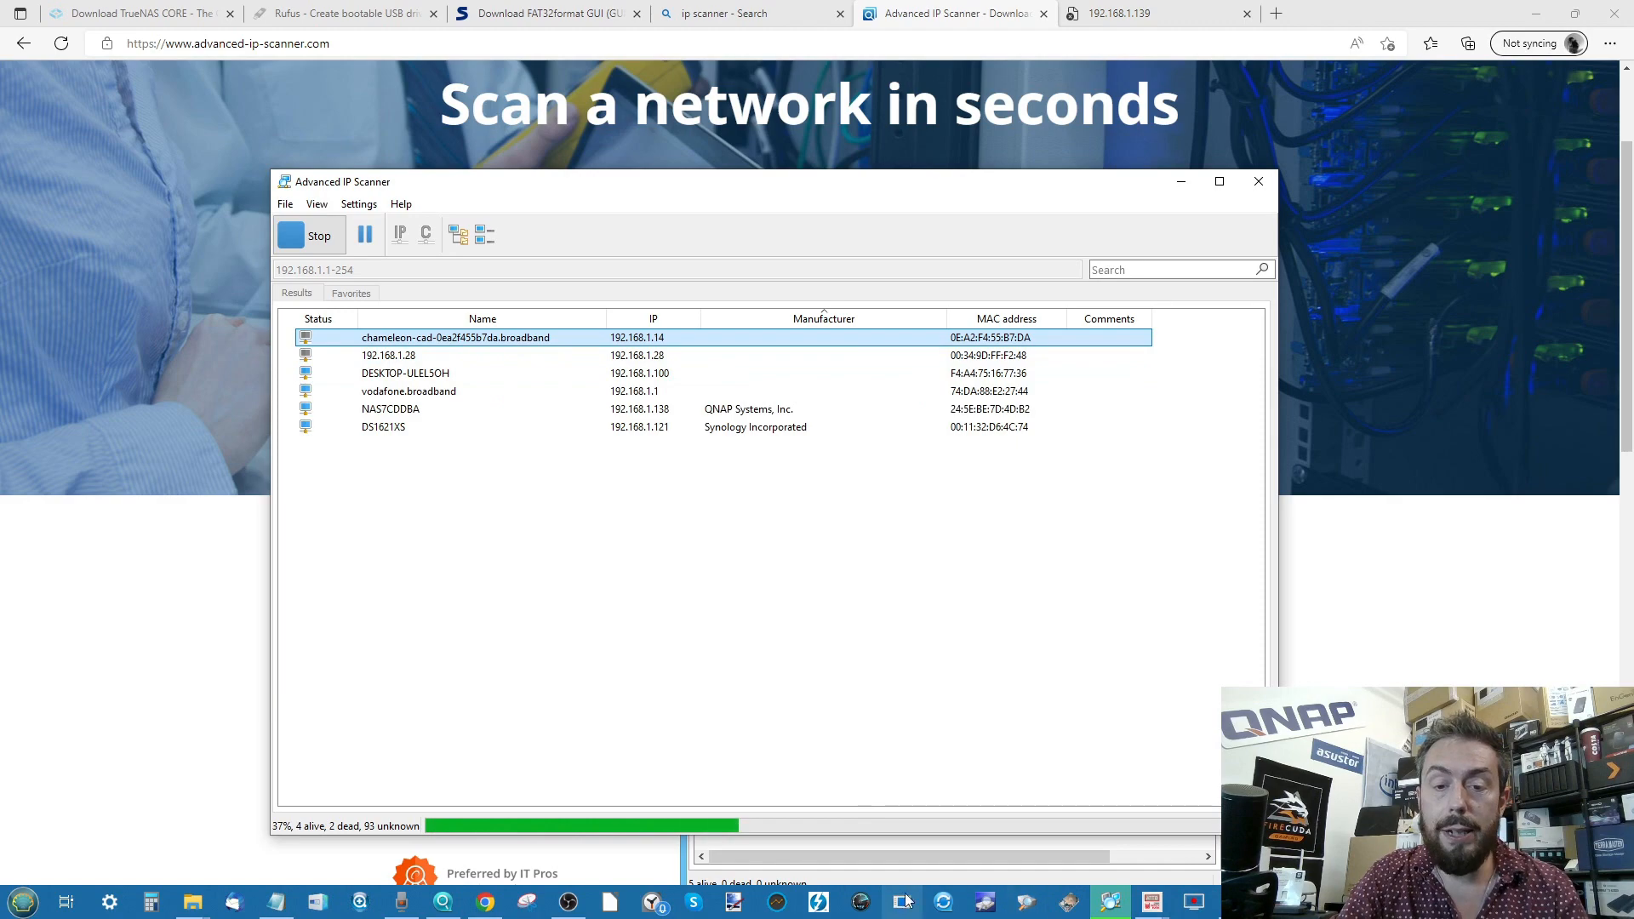
pyautogui.click(565, 904)
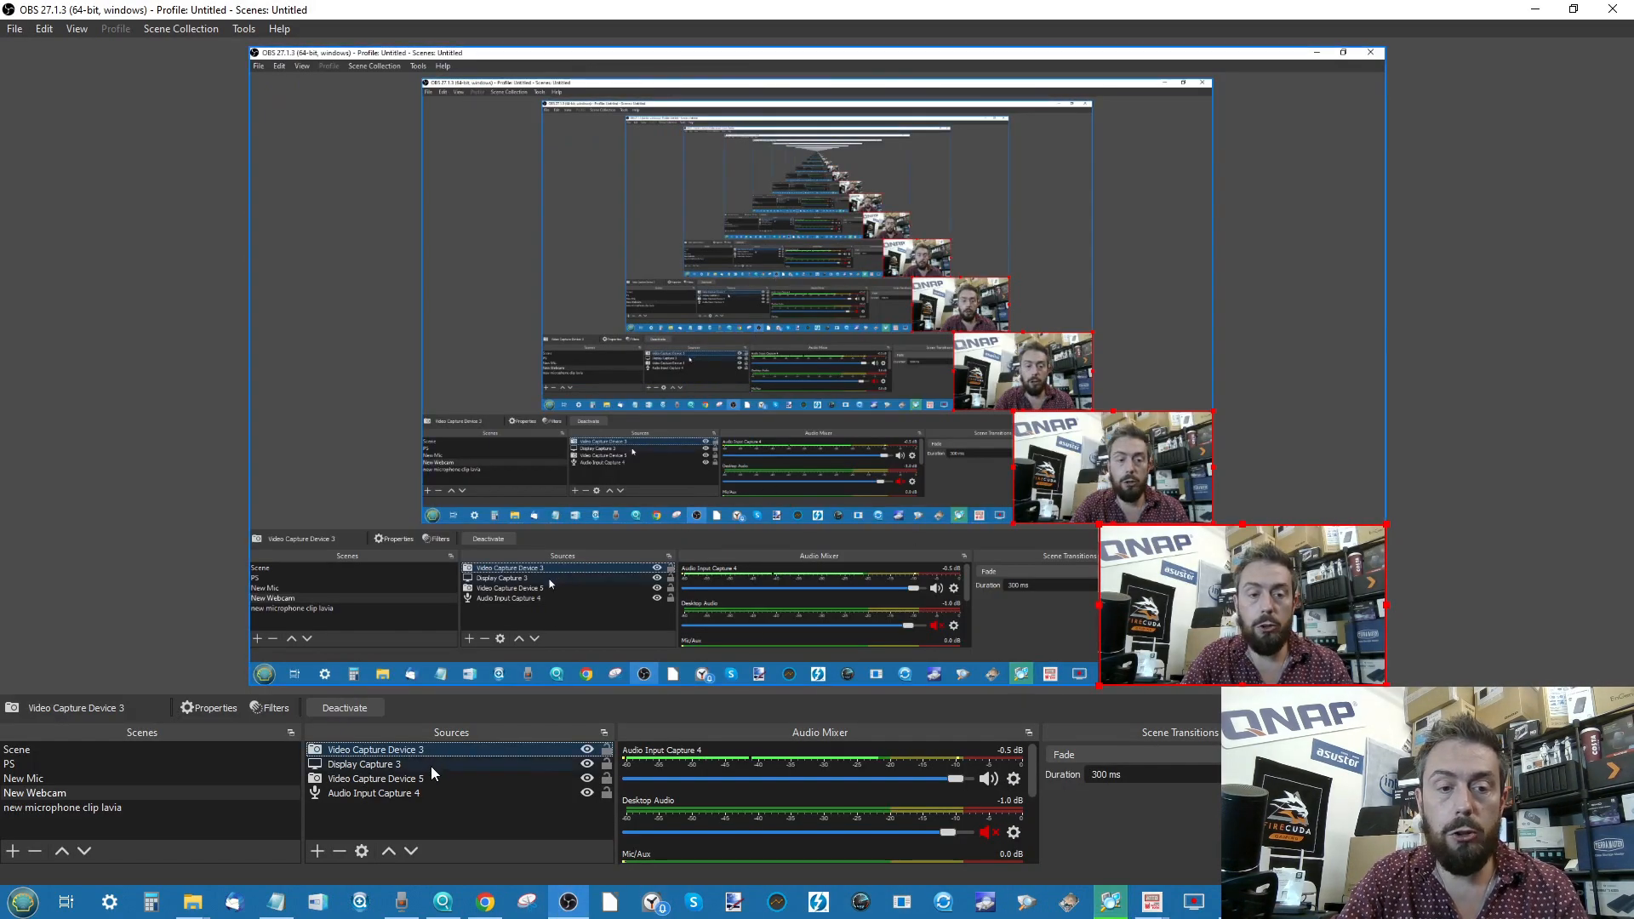
# - Move Video Capture Device 5 up toward Display Capture 3 in the OBS Sources list
pyautogui.moveTo(423, 780); pyautogui.dragTo(425, 764)
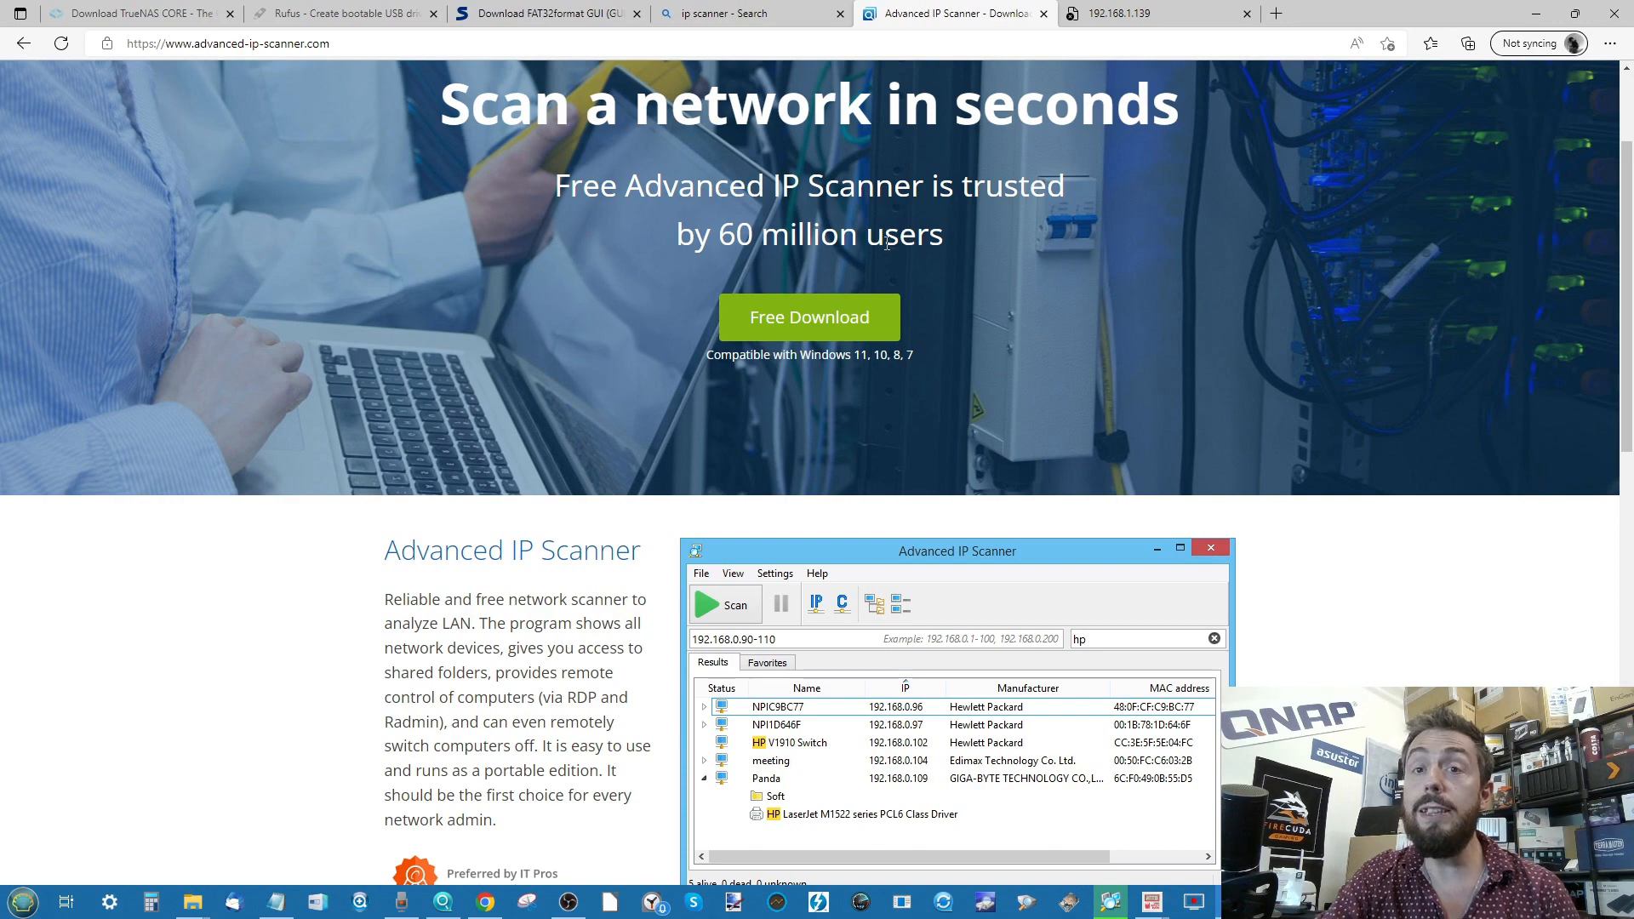
# - Copy the IP of 192.168.1.140 (HTTP nginx) and select the address in Edge's other tab
pyautogui.click(1112, 900)
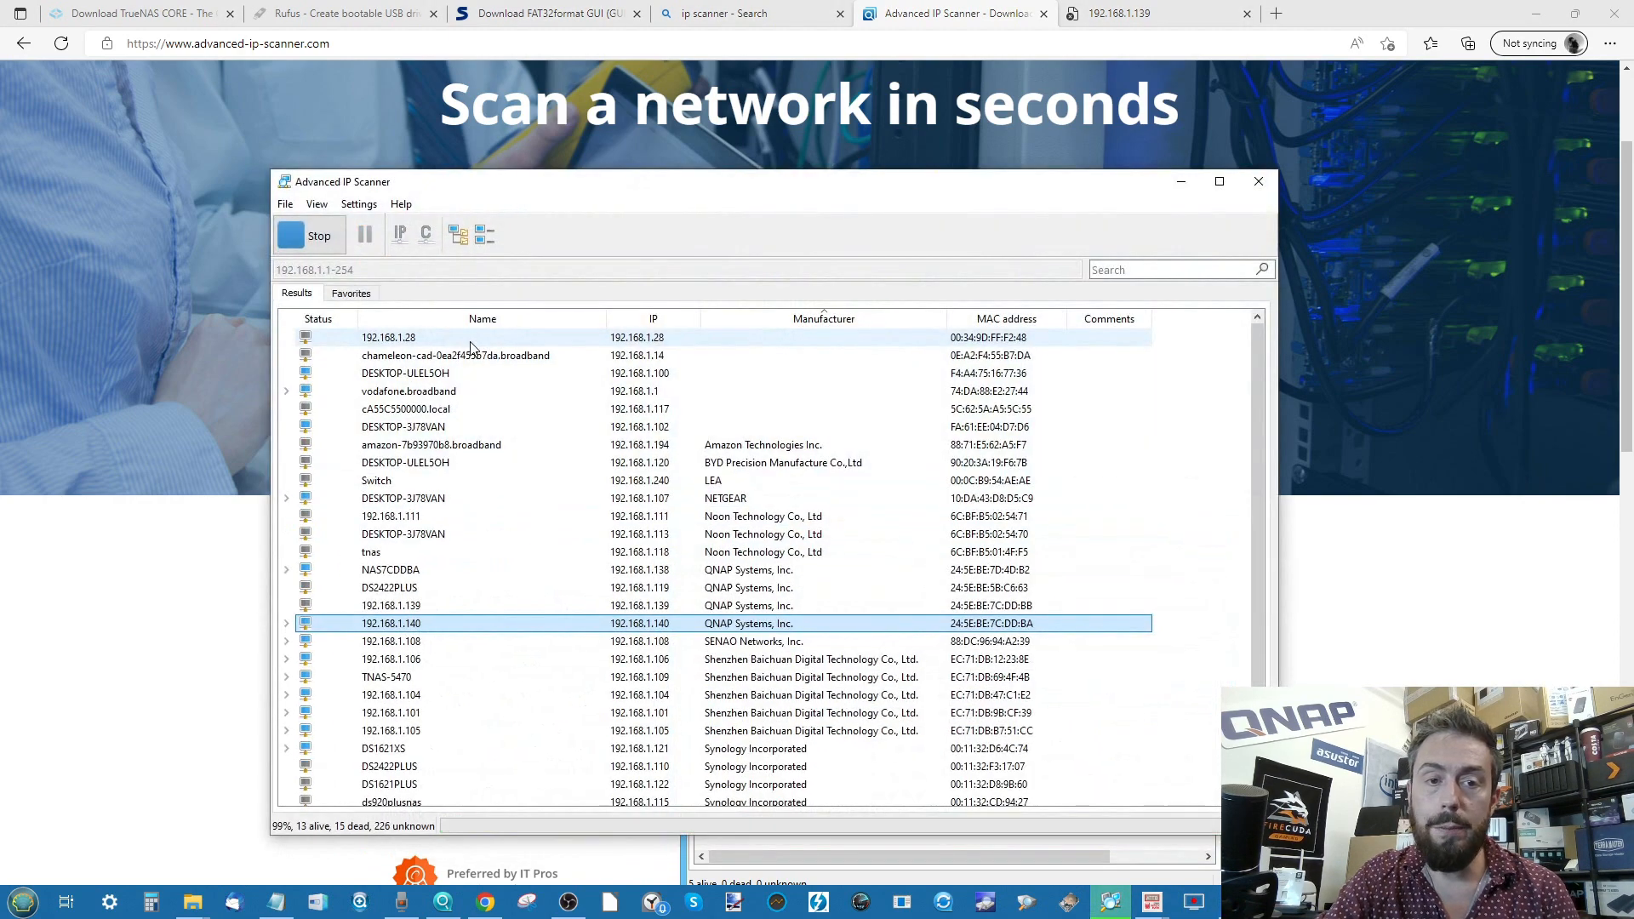
pyautogui.click(287, 626)
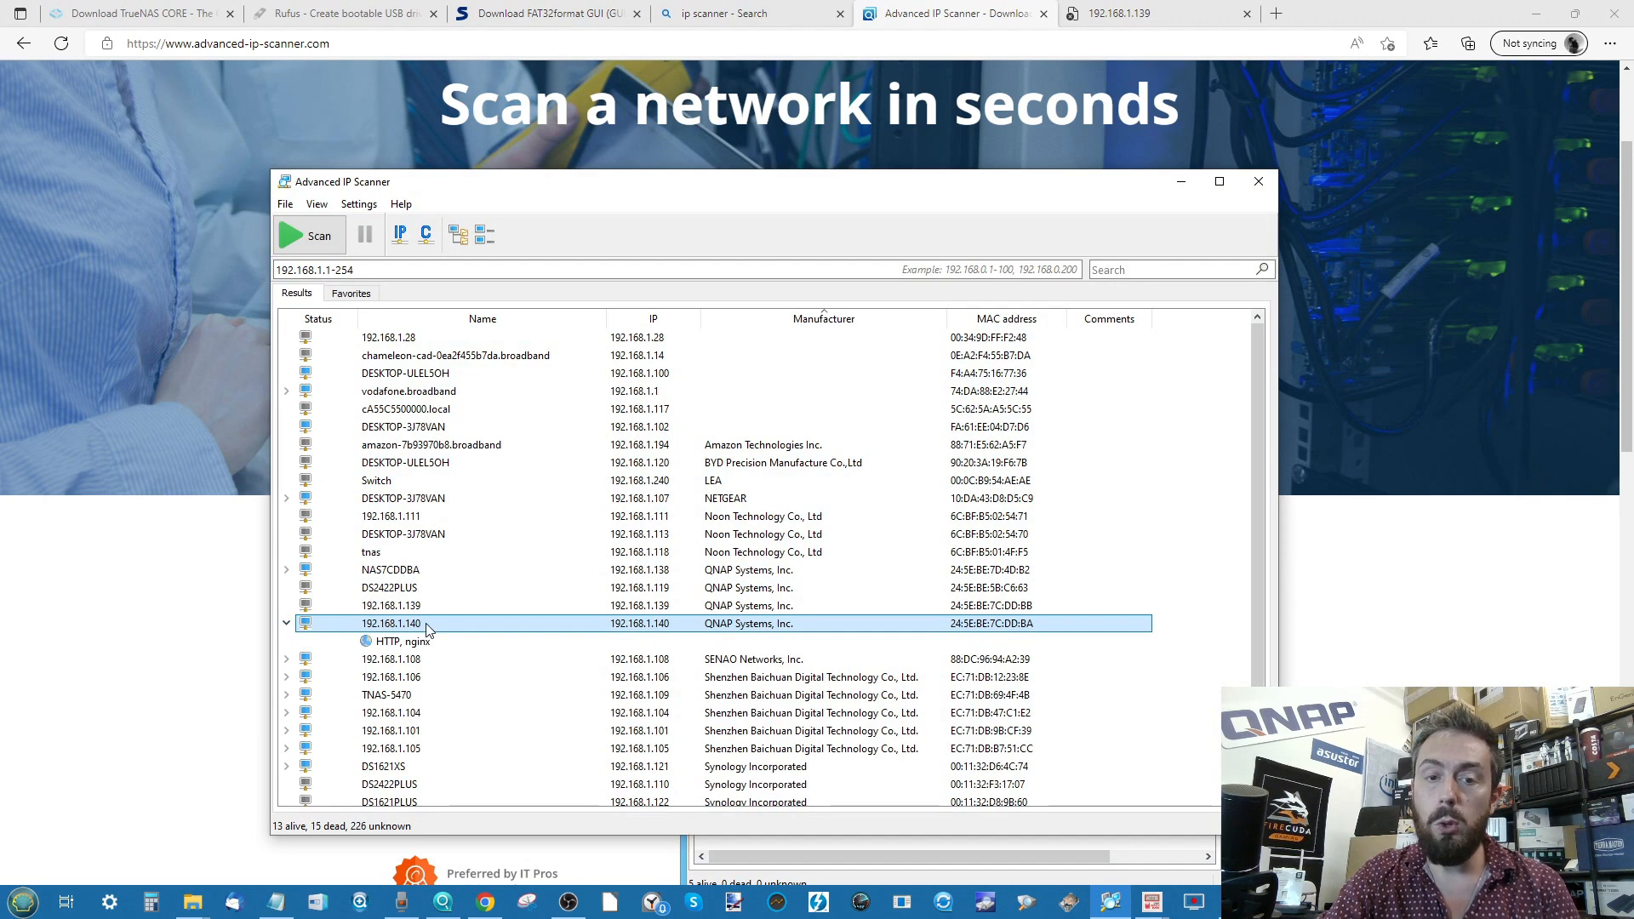
pyautogui.click(435, 646)
pyautogui.rightClick(421, 629)
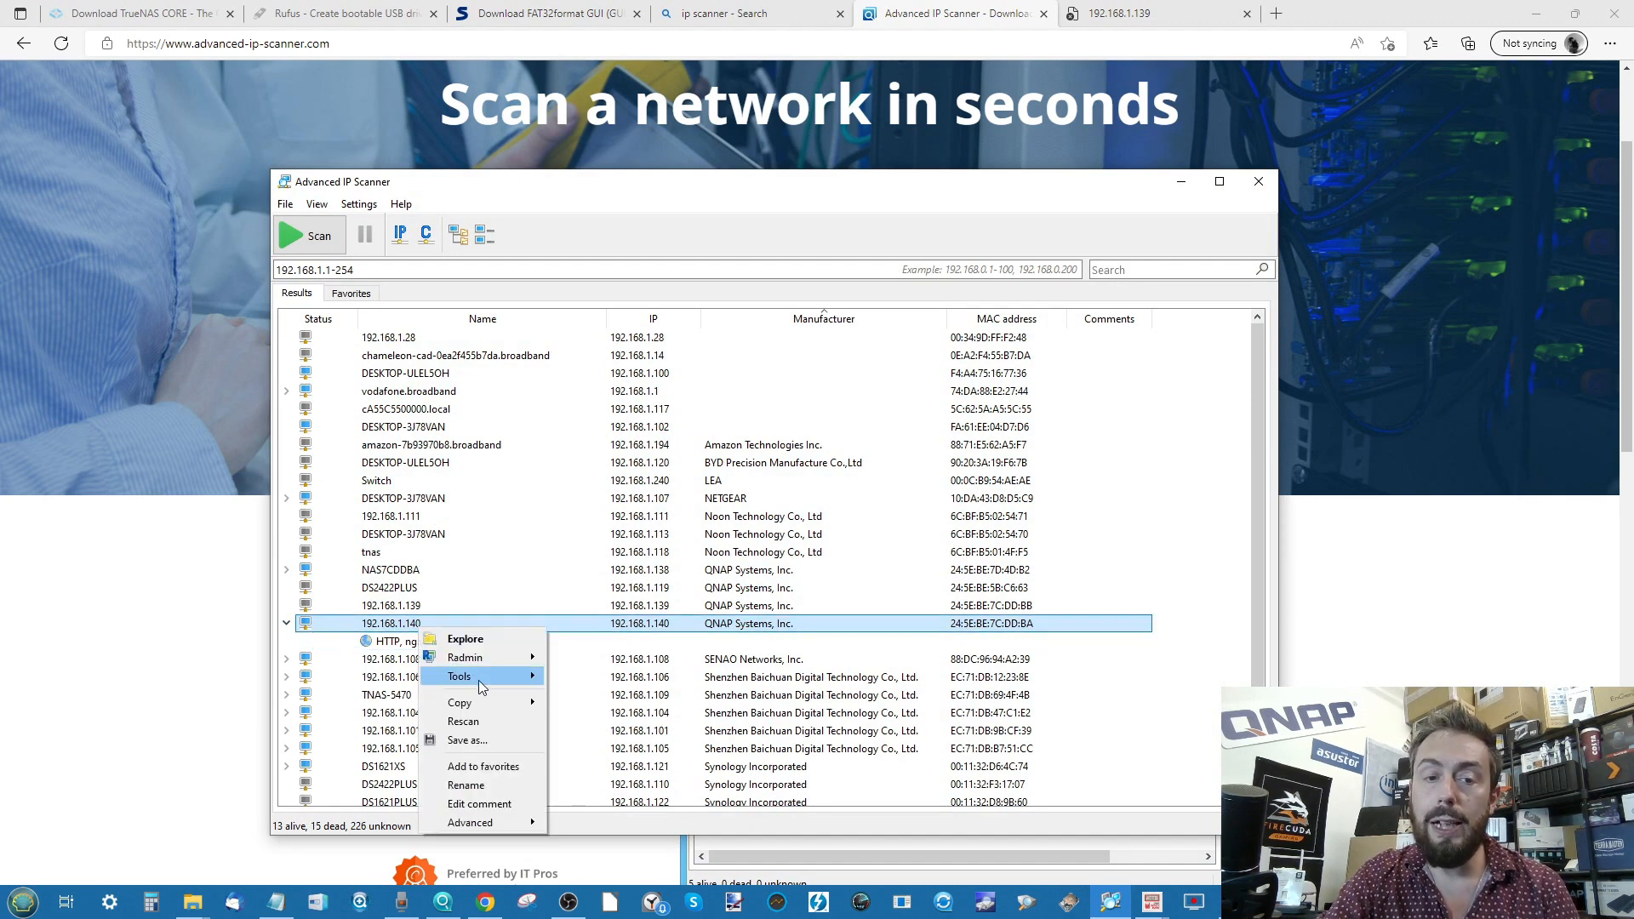
pyautogui.moveTo(495, 709)
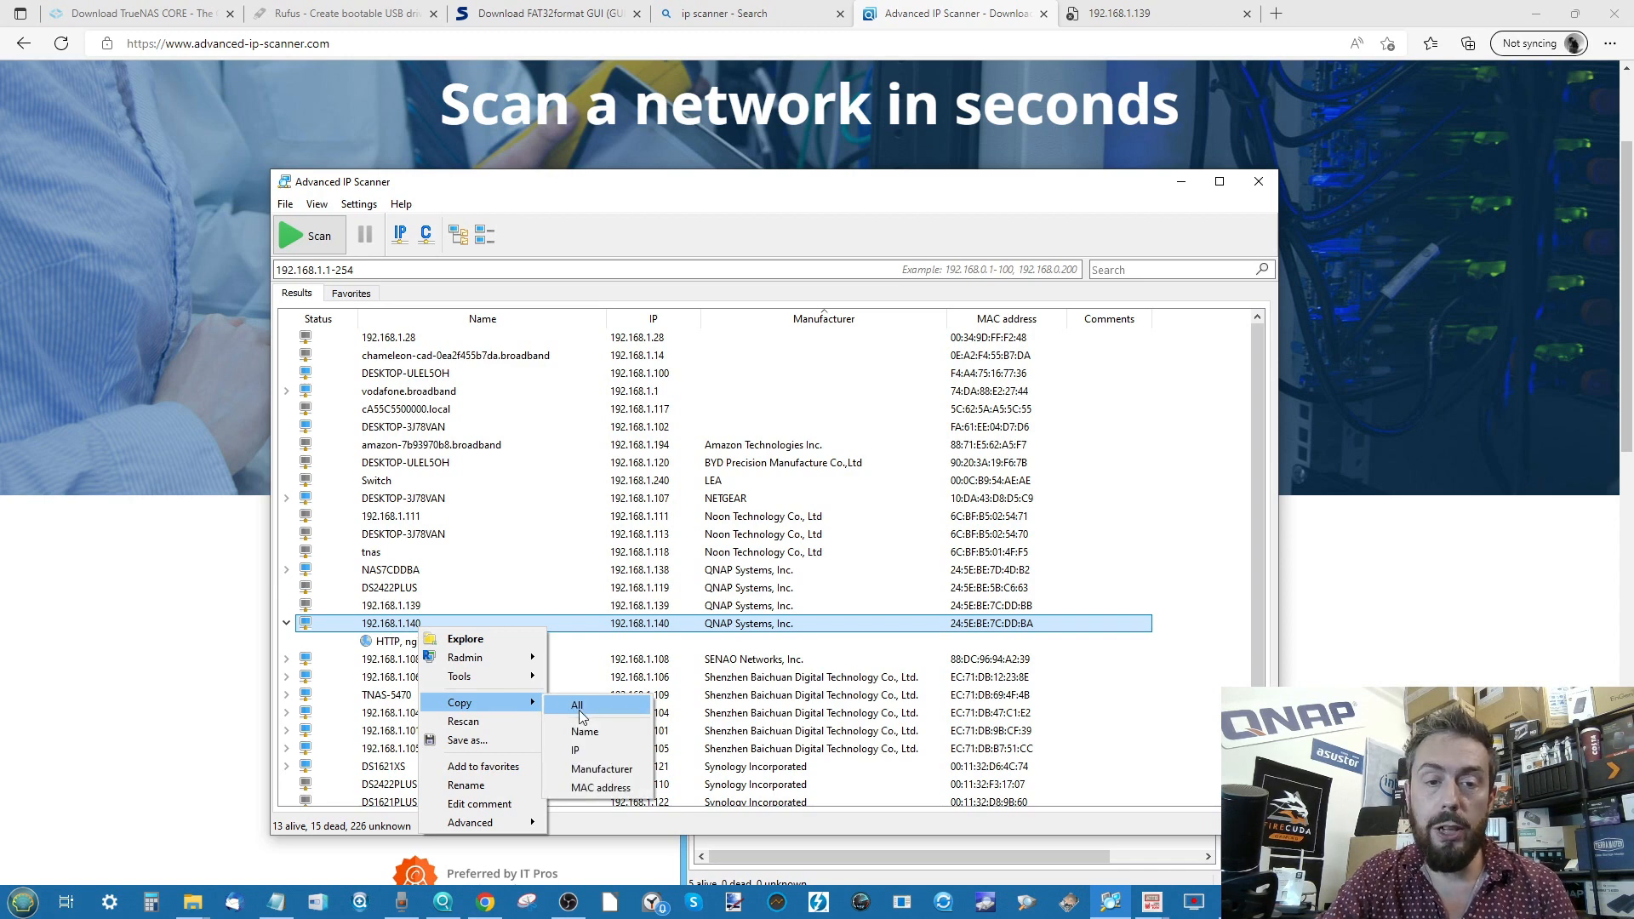
pyautogui.click(587, 753)
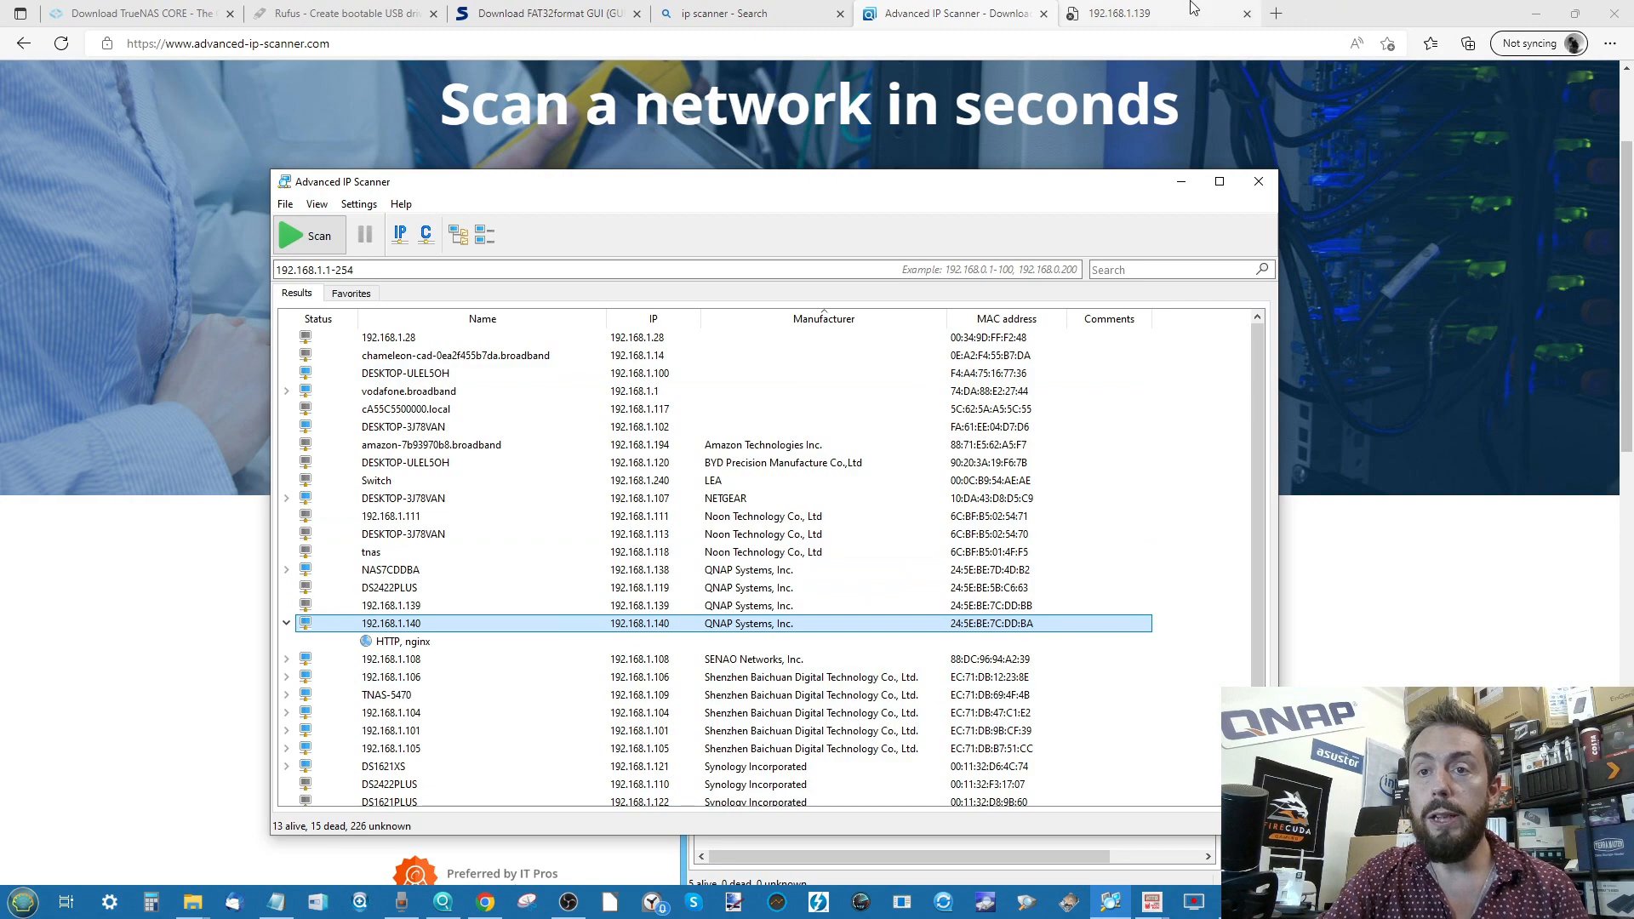
pyautogui.click(1124, 14)
pyautogui.click(1188, 43)
# - Load 192.168.1.140, log in as root, decline saving the password, and open Storage
pyautogui.hotkey('ctrl', 'v')
pyautogui.press('Return')
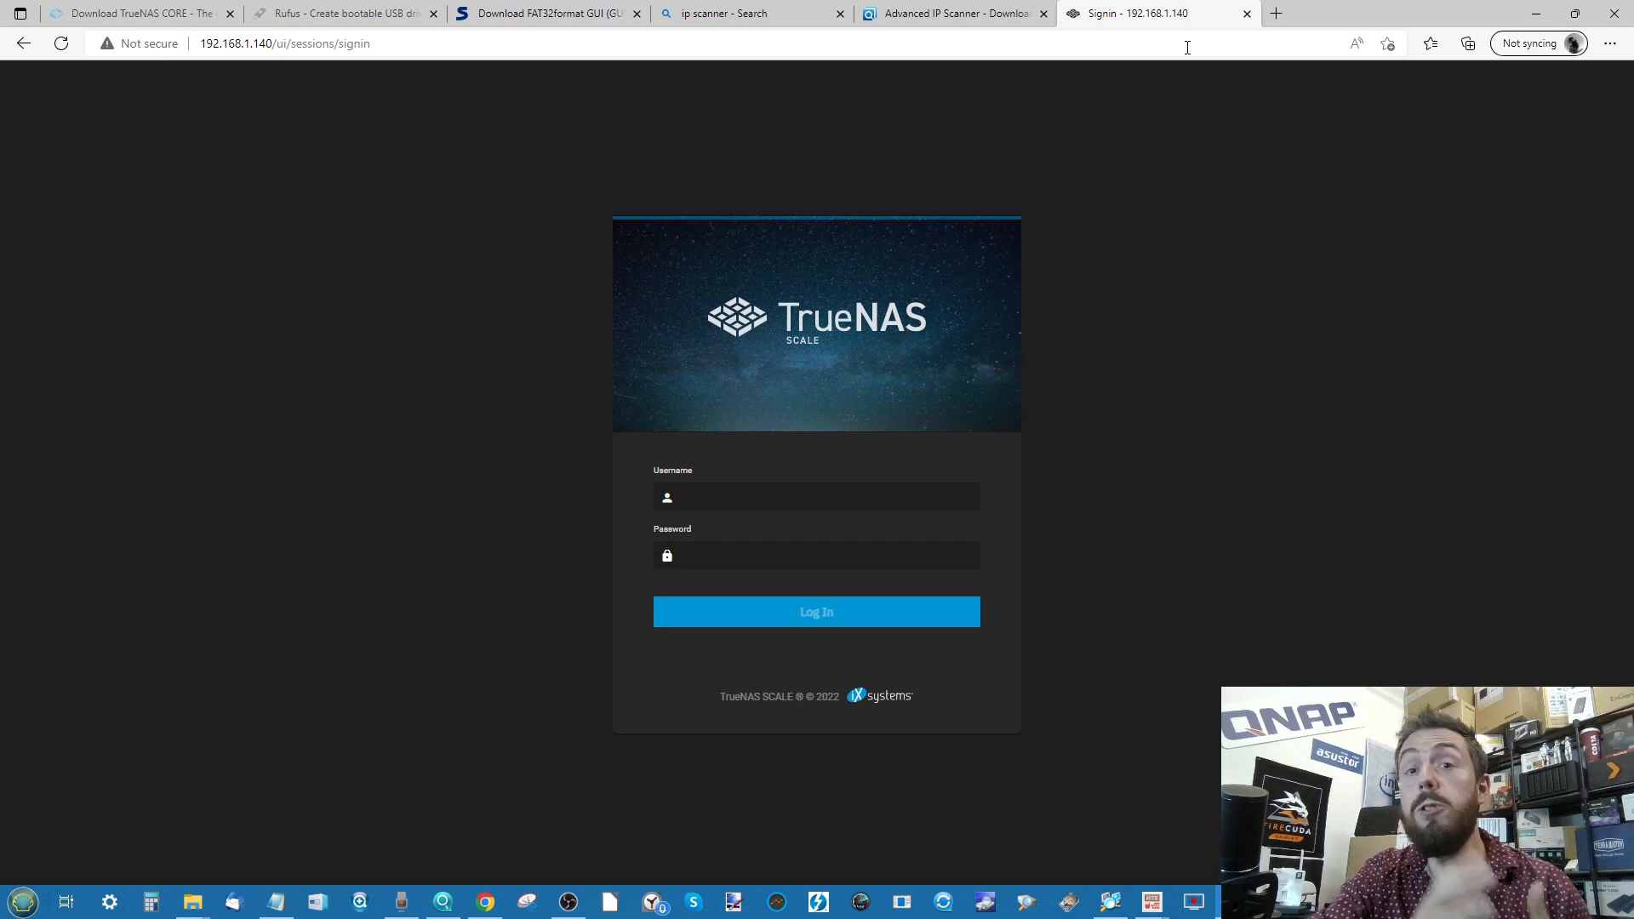
pyautogui.write('root')
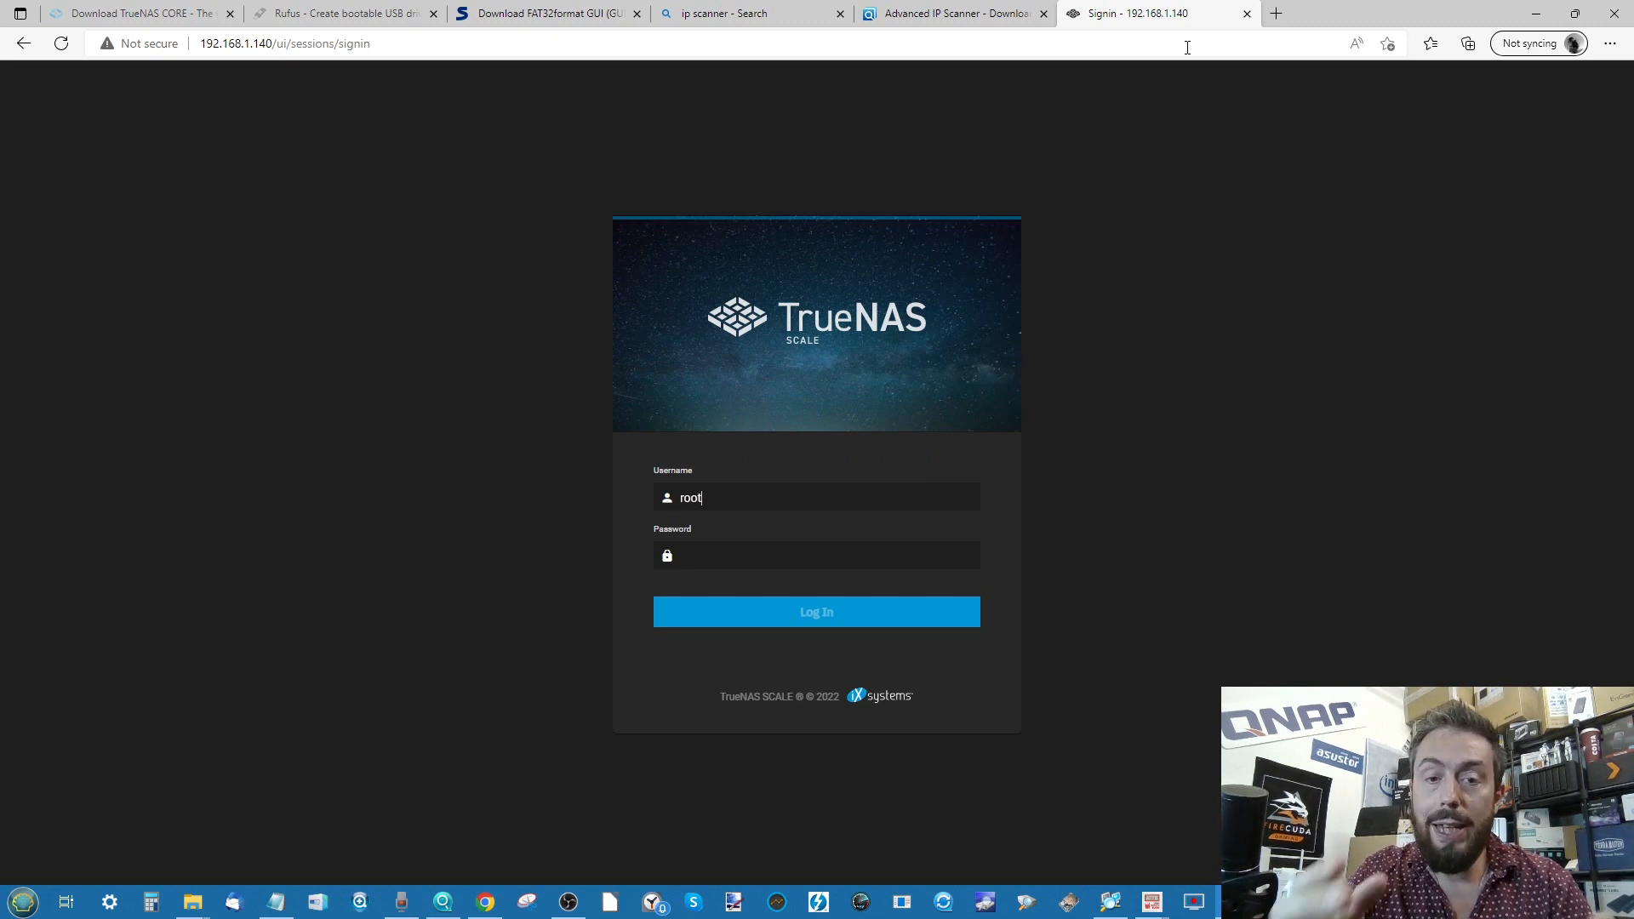
pyautogui.write('****')
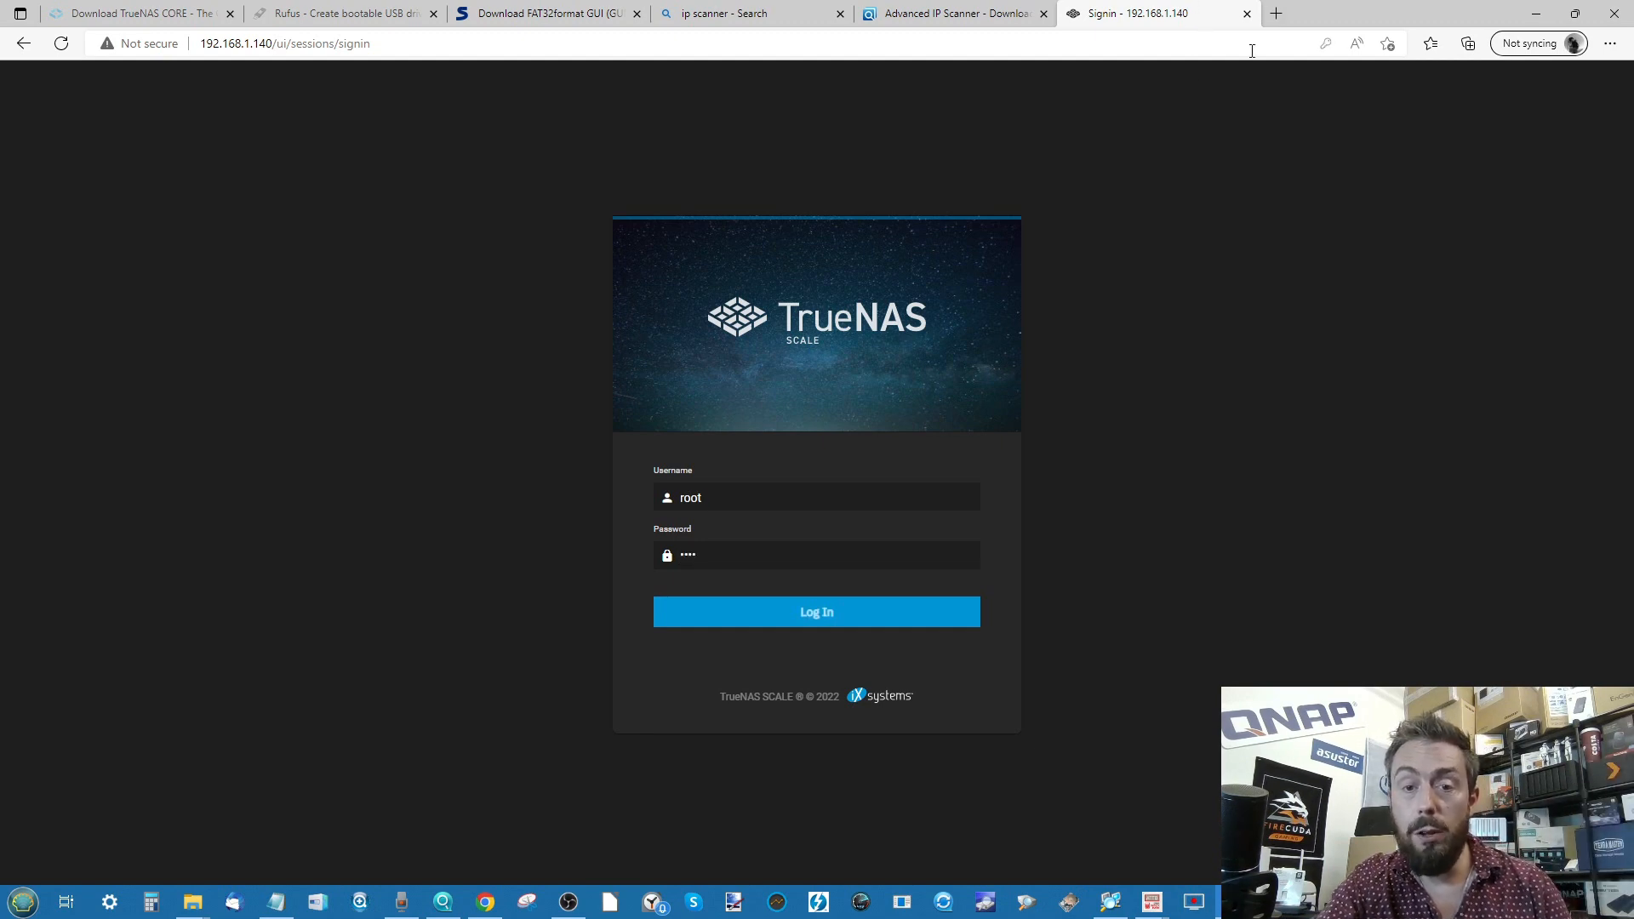
pyautogui.click(778, 615)
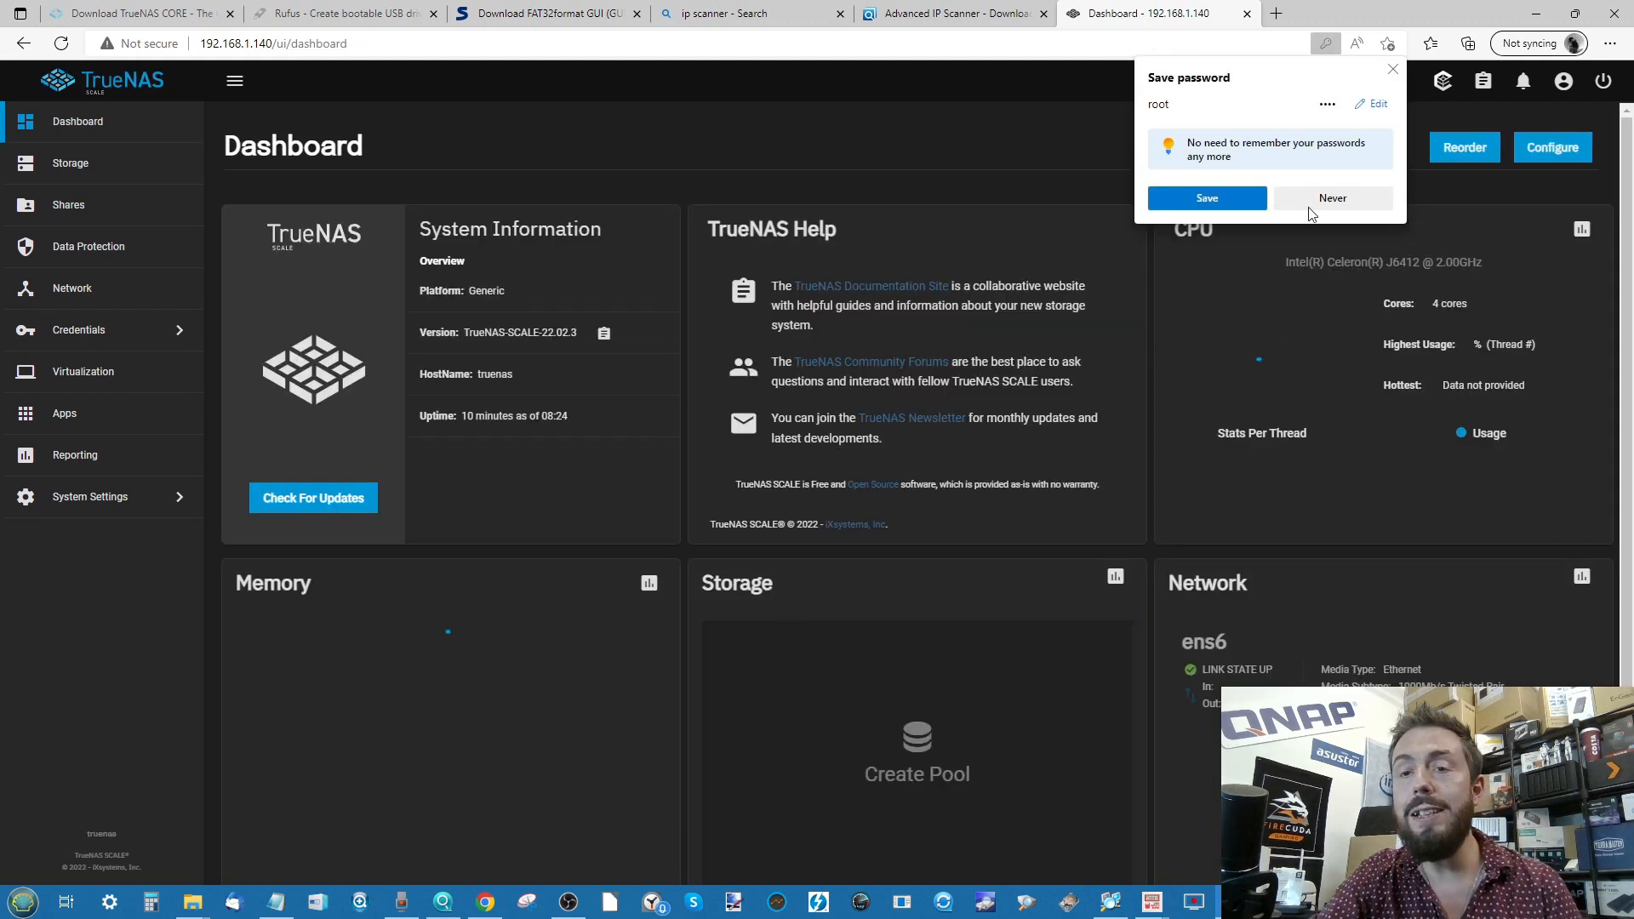
pyautogui.click(1366, 198)
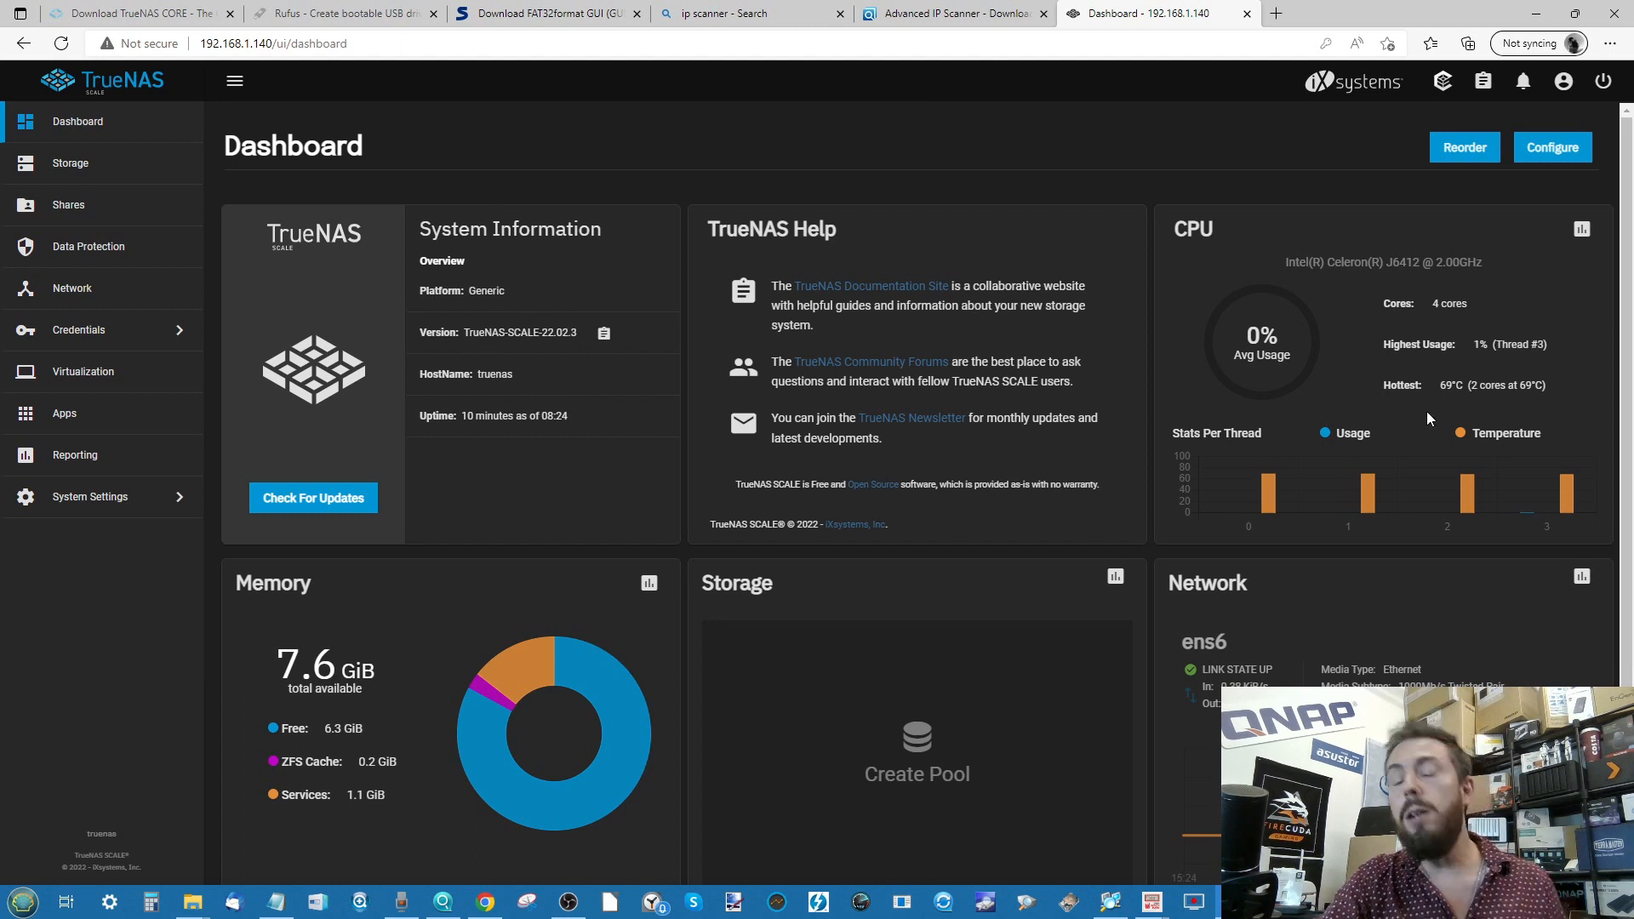
pyautogui.click(111, 175)
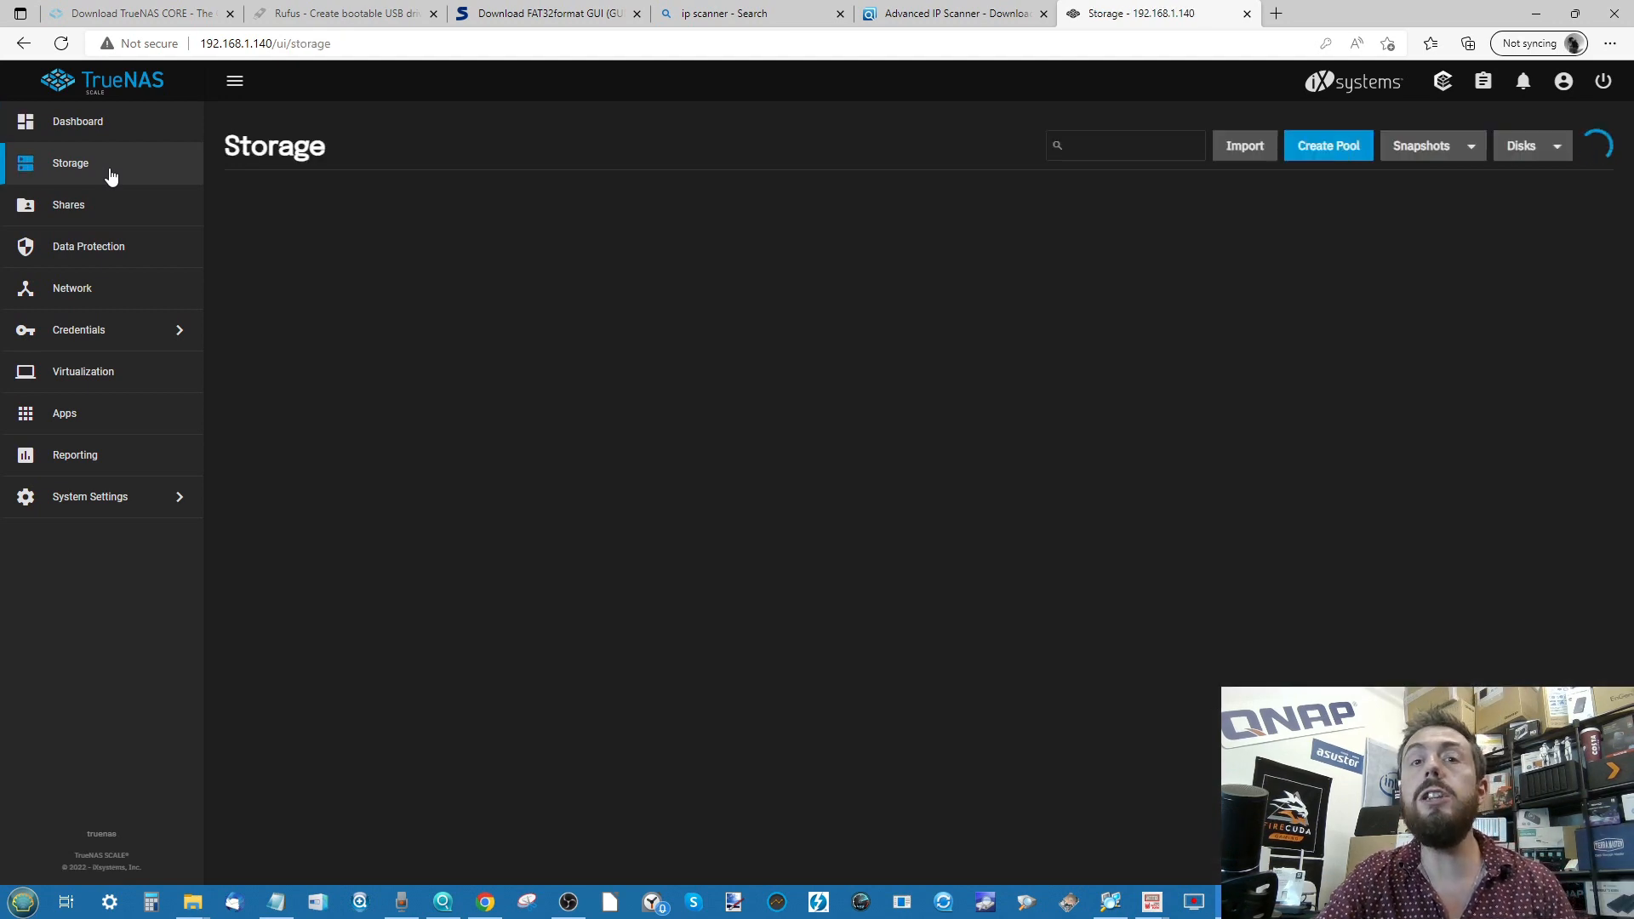
# - Create pool1 with disks sda and sdb as a 3.64 TiB Mirror data vdev
pyautogui.click(943, 444)
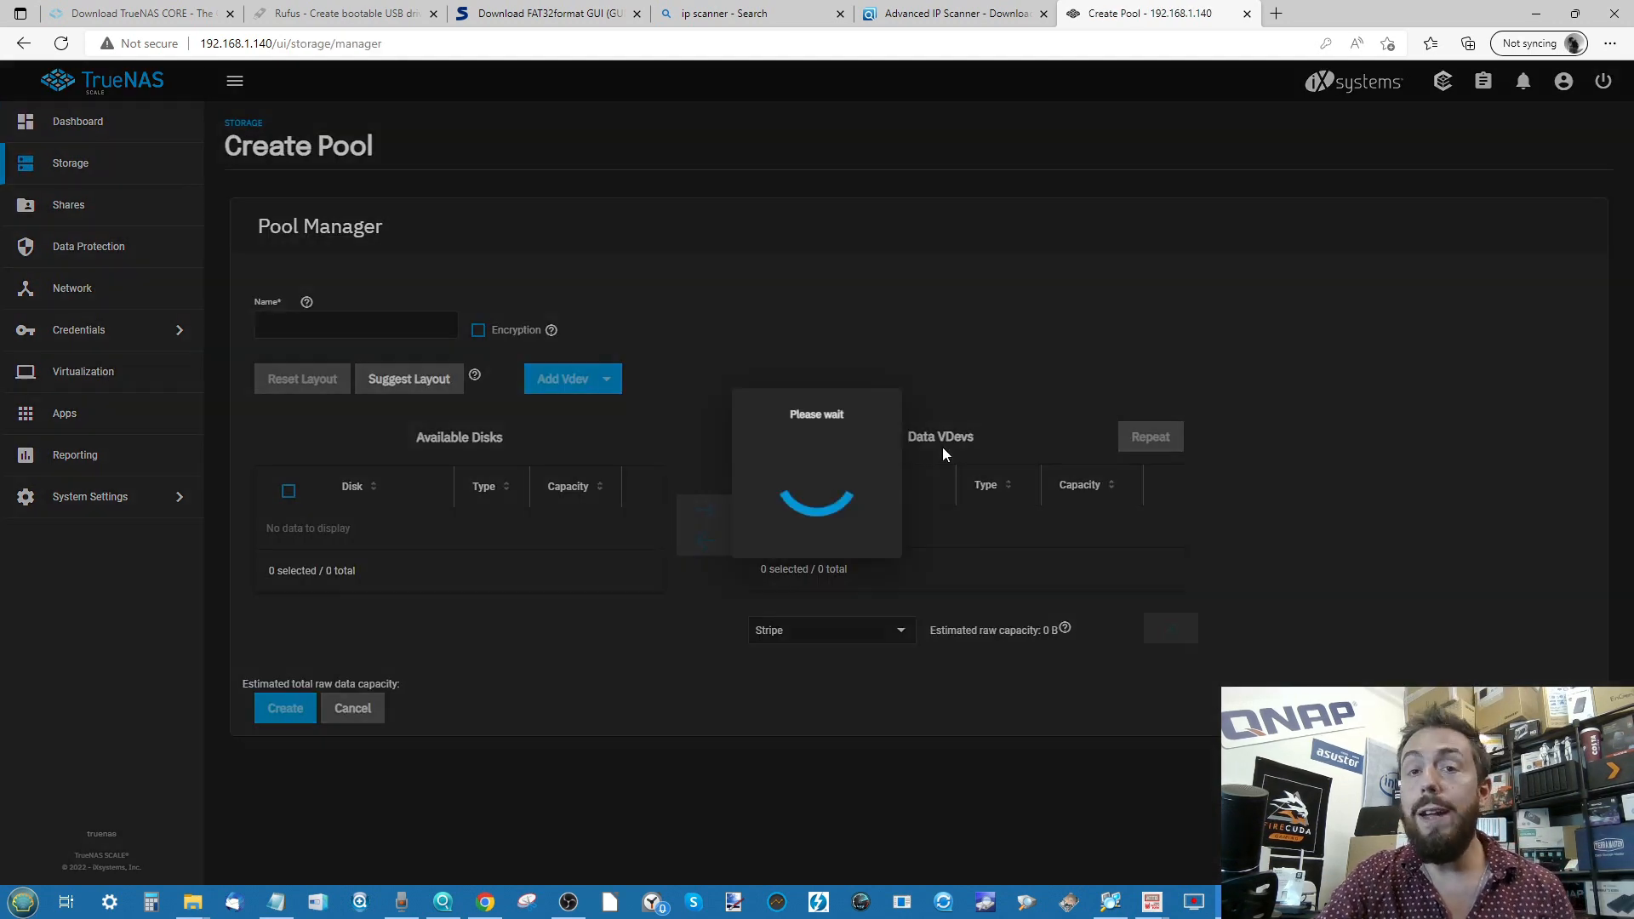
pyautogui.click(419, 328)
pyautogui.write('pool1')
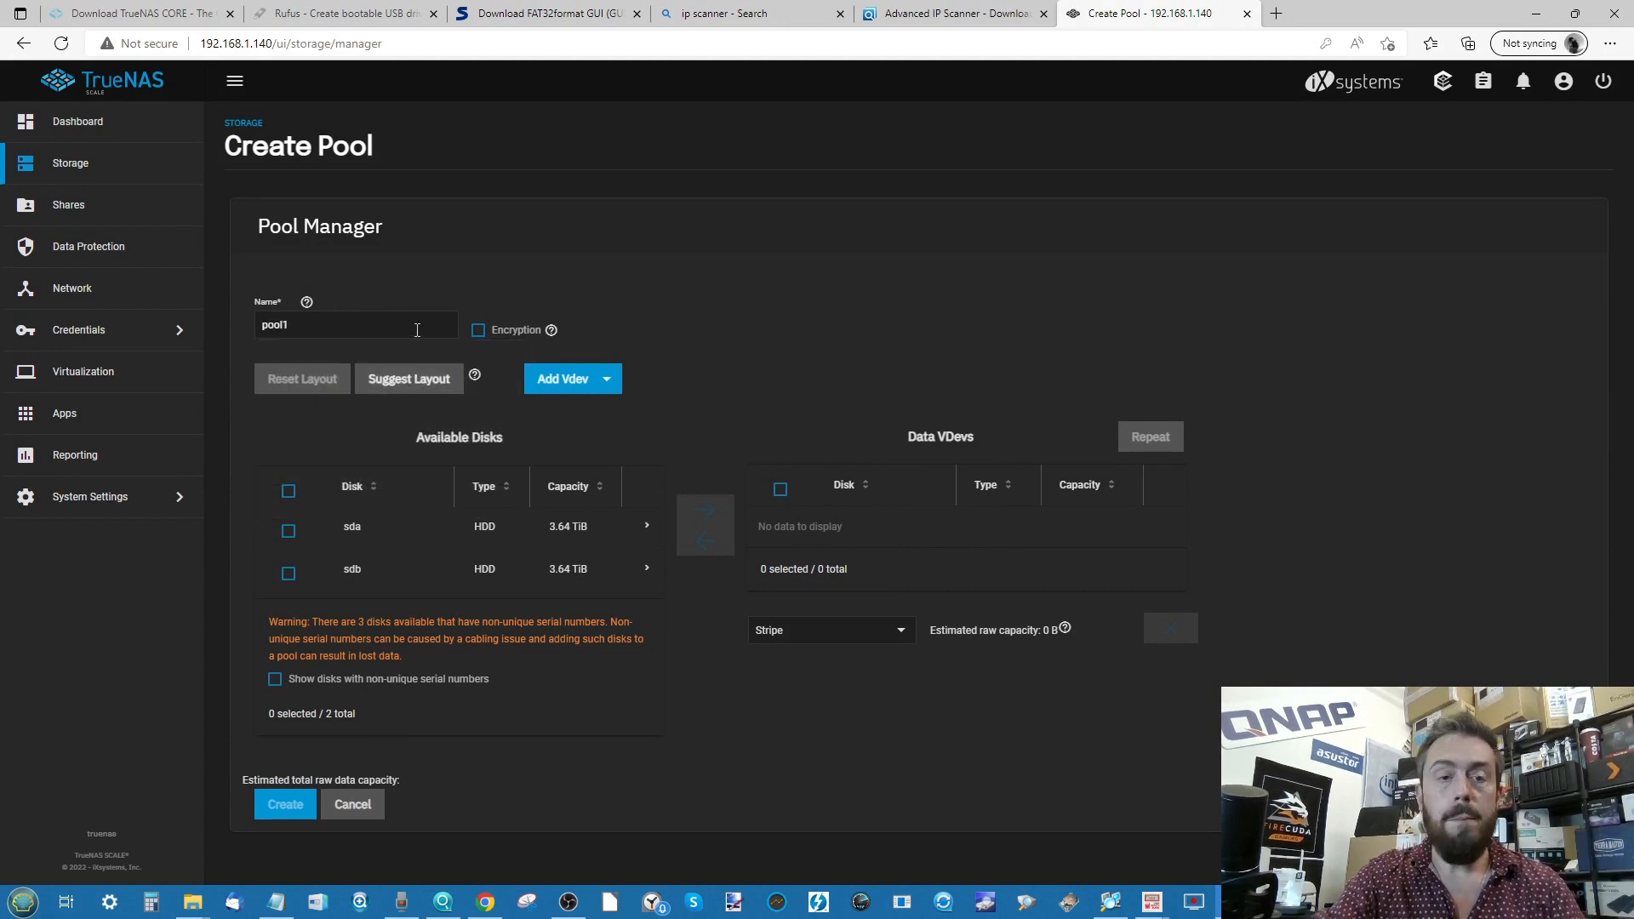
pyautogui.click(288, 533)
pyautogui.click(288, 573)
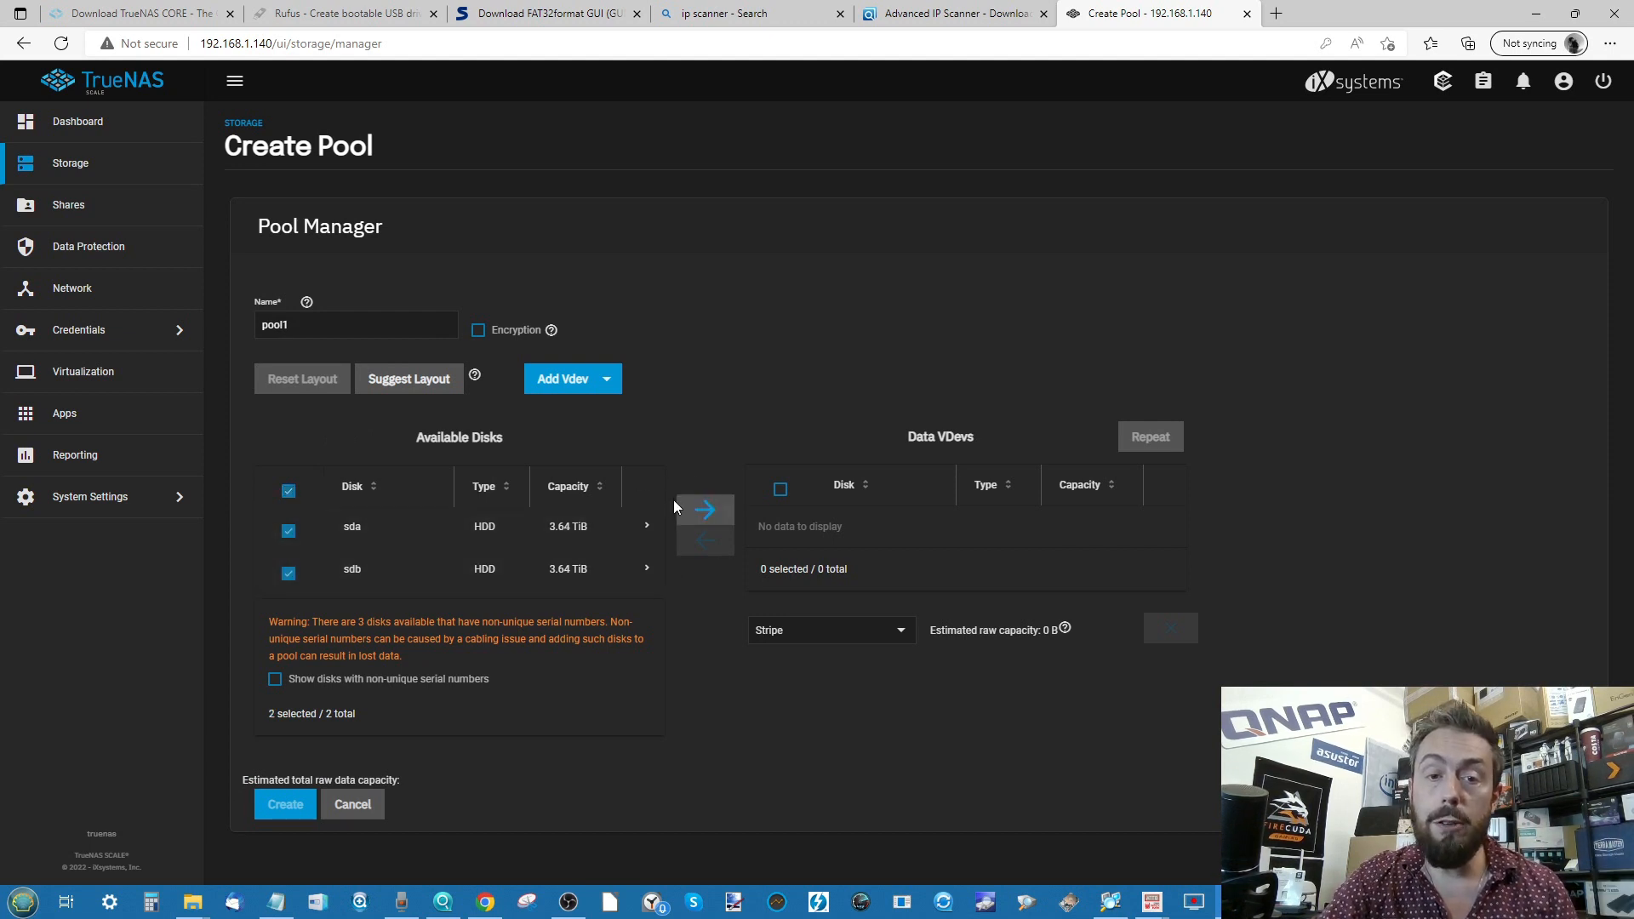
pyautogui.click(705, 509)
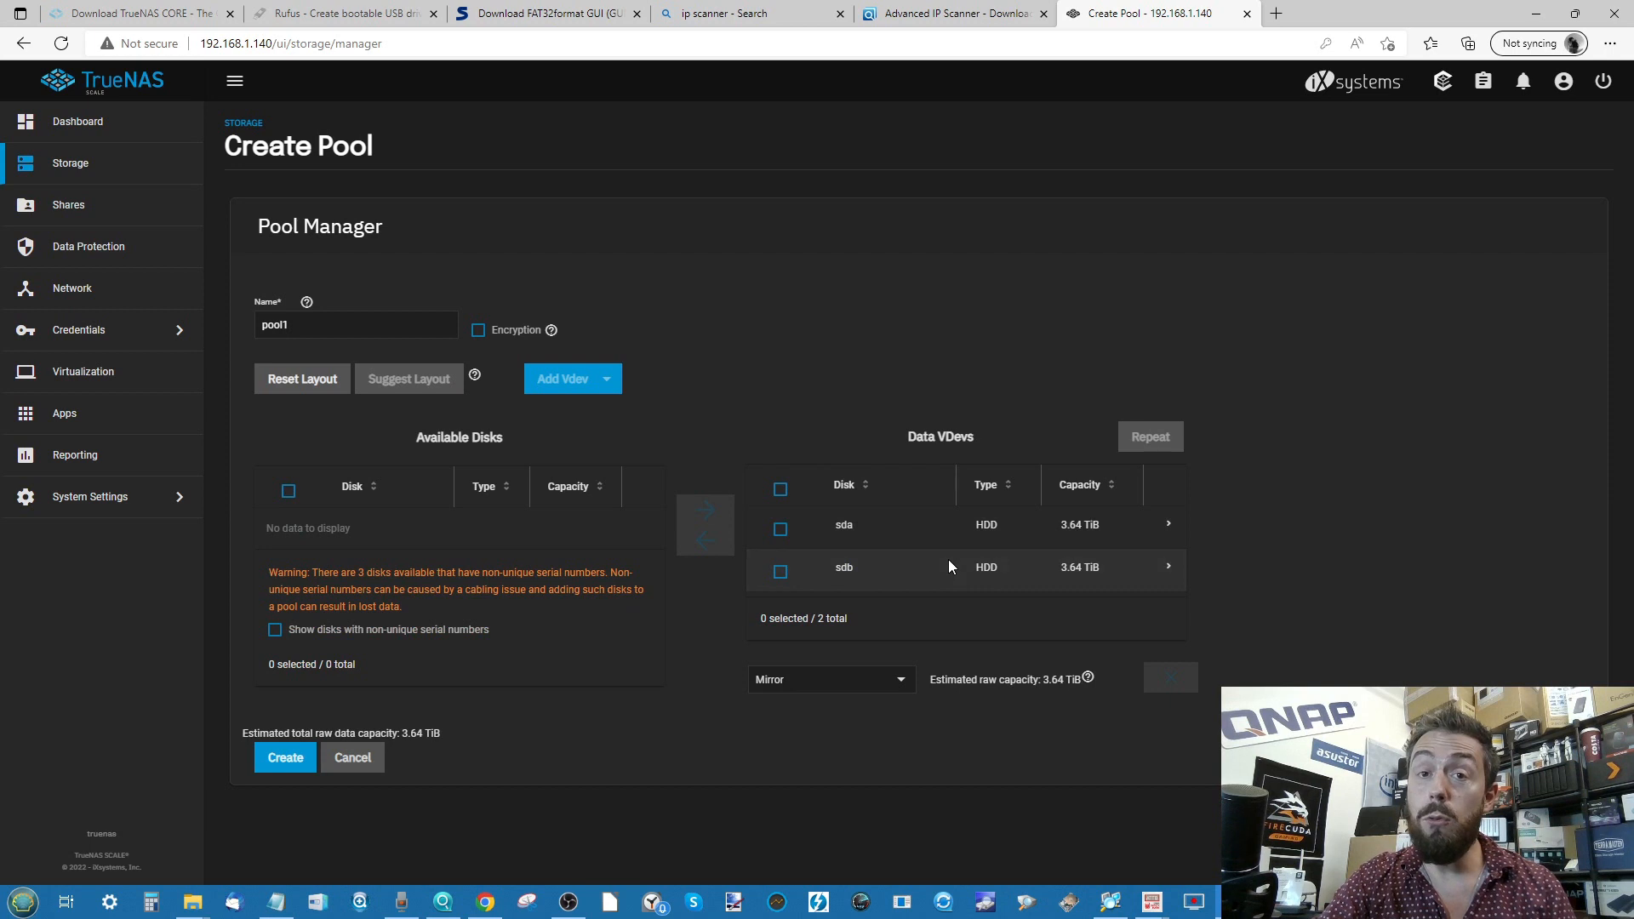
pyautogui.click(897, 681)
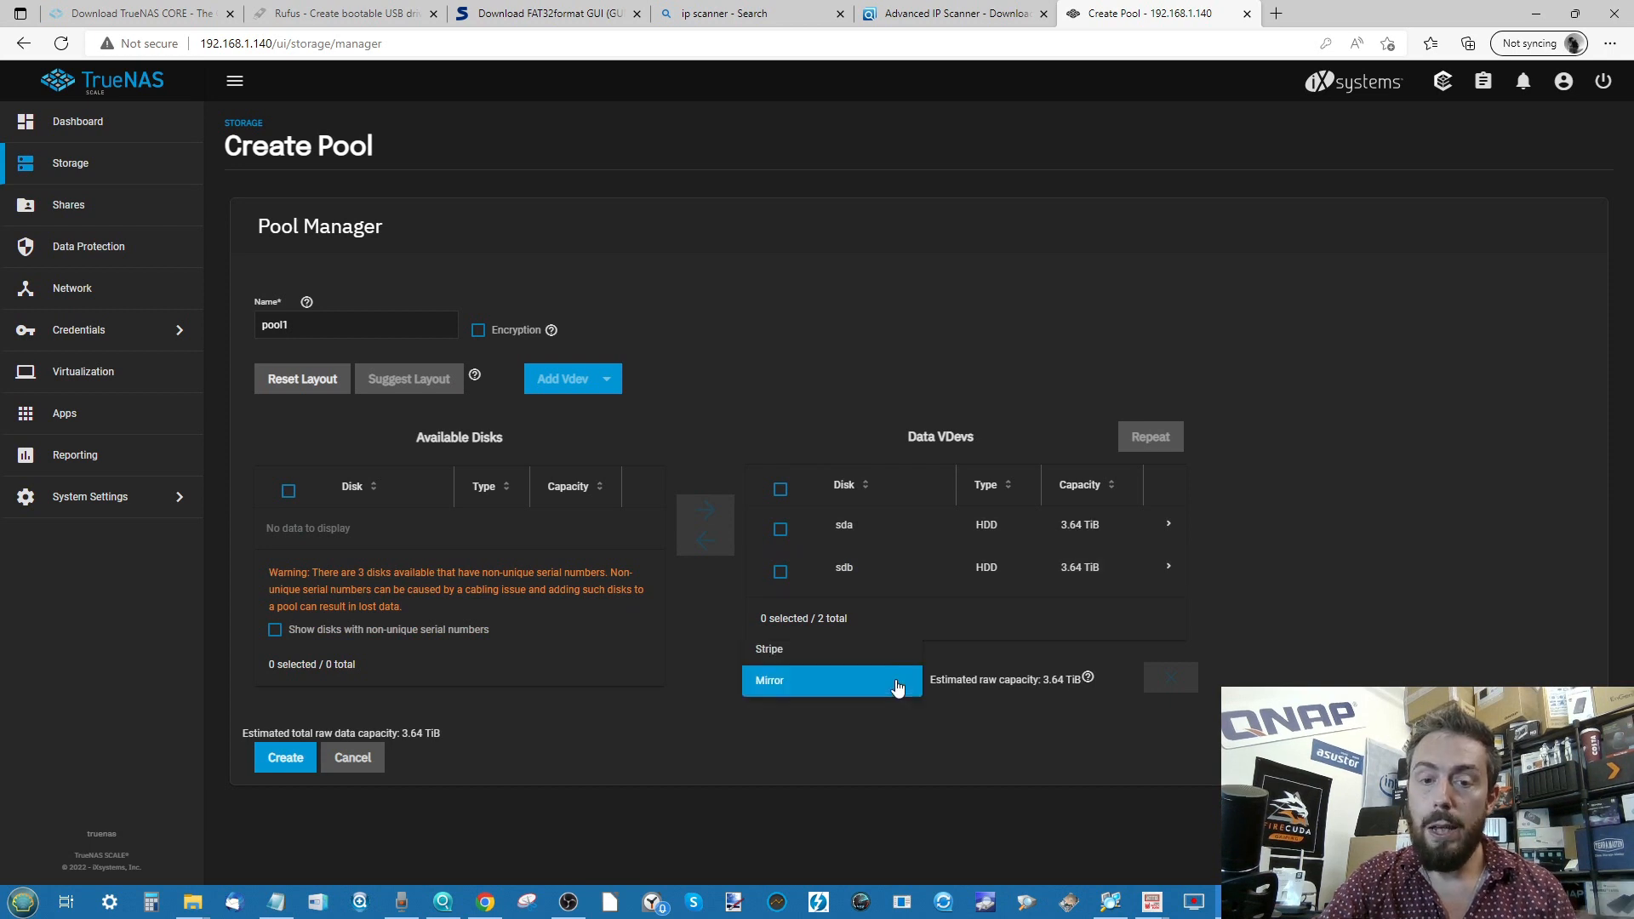
pyautogui.click(818, 679)
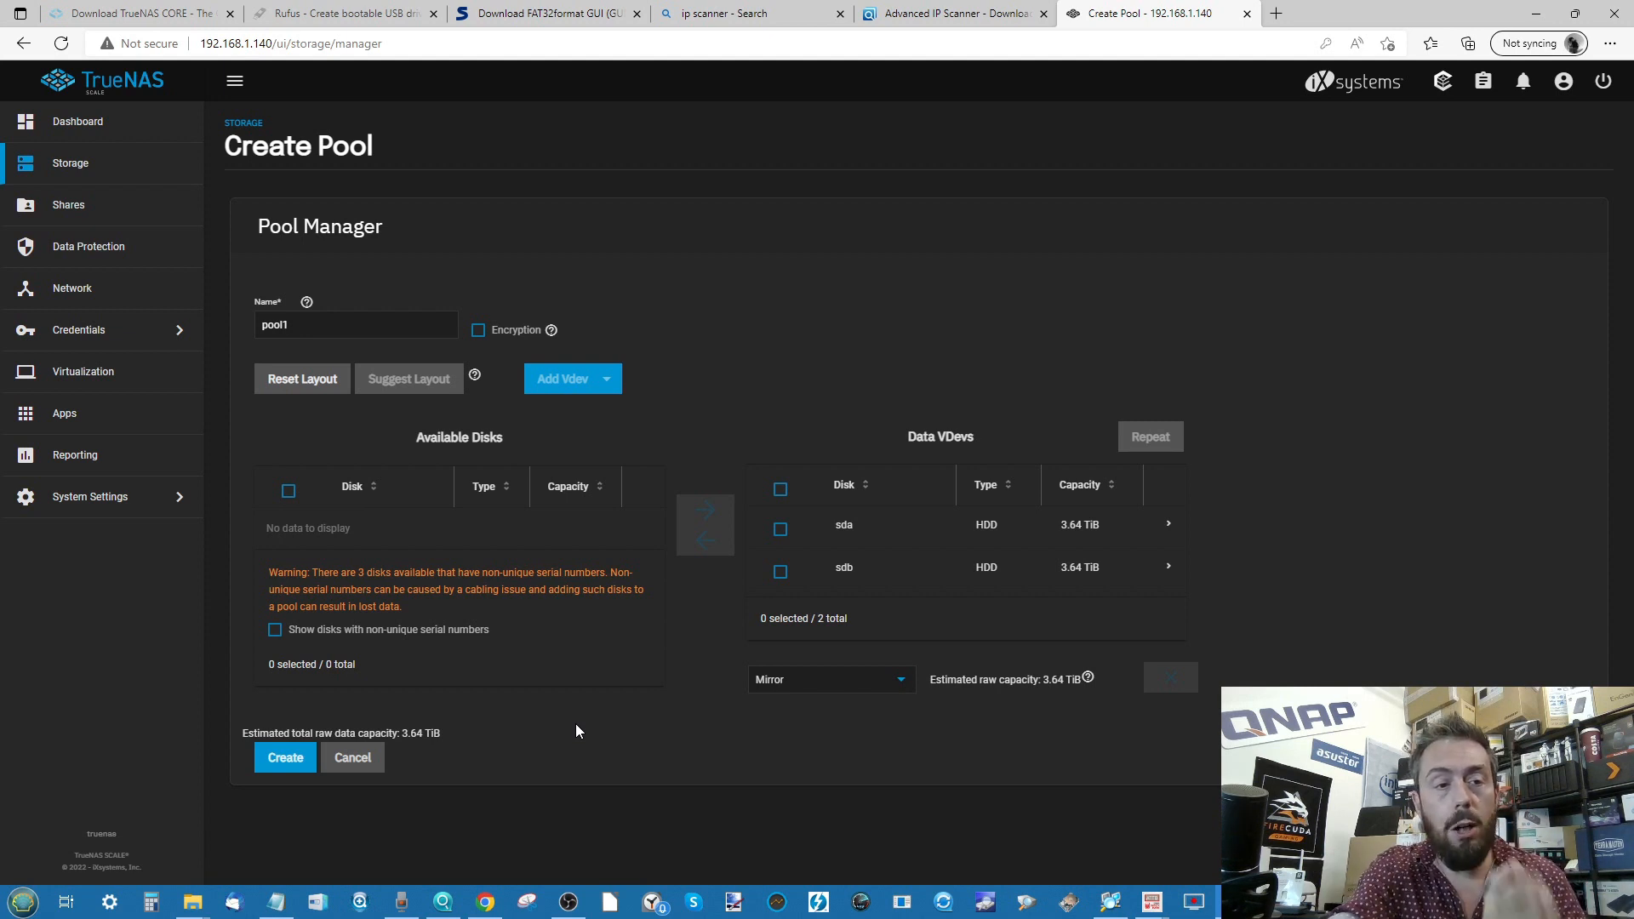
# - View Apps > Available Applications, cancel the No Pools Found warning, and go back to Dashboard
pyautogui.click(97, 417)
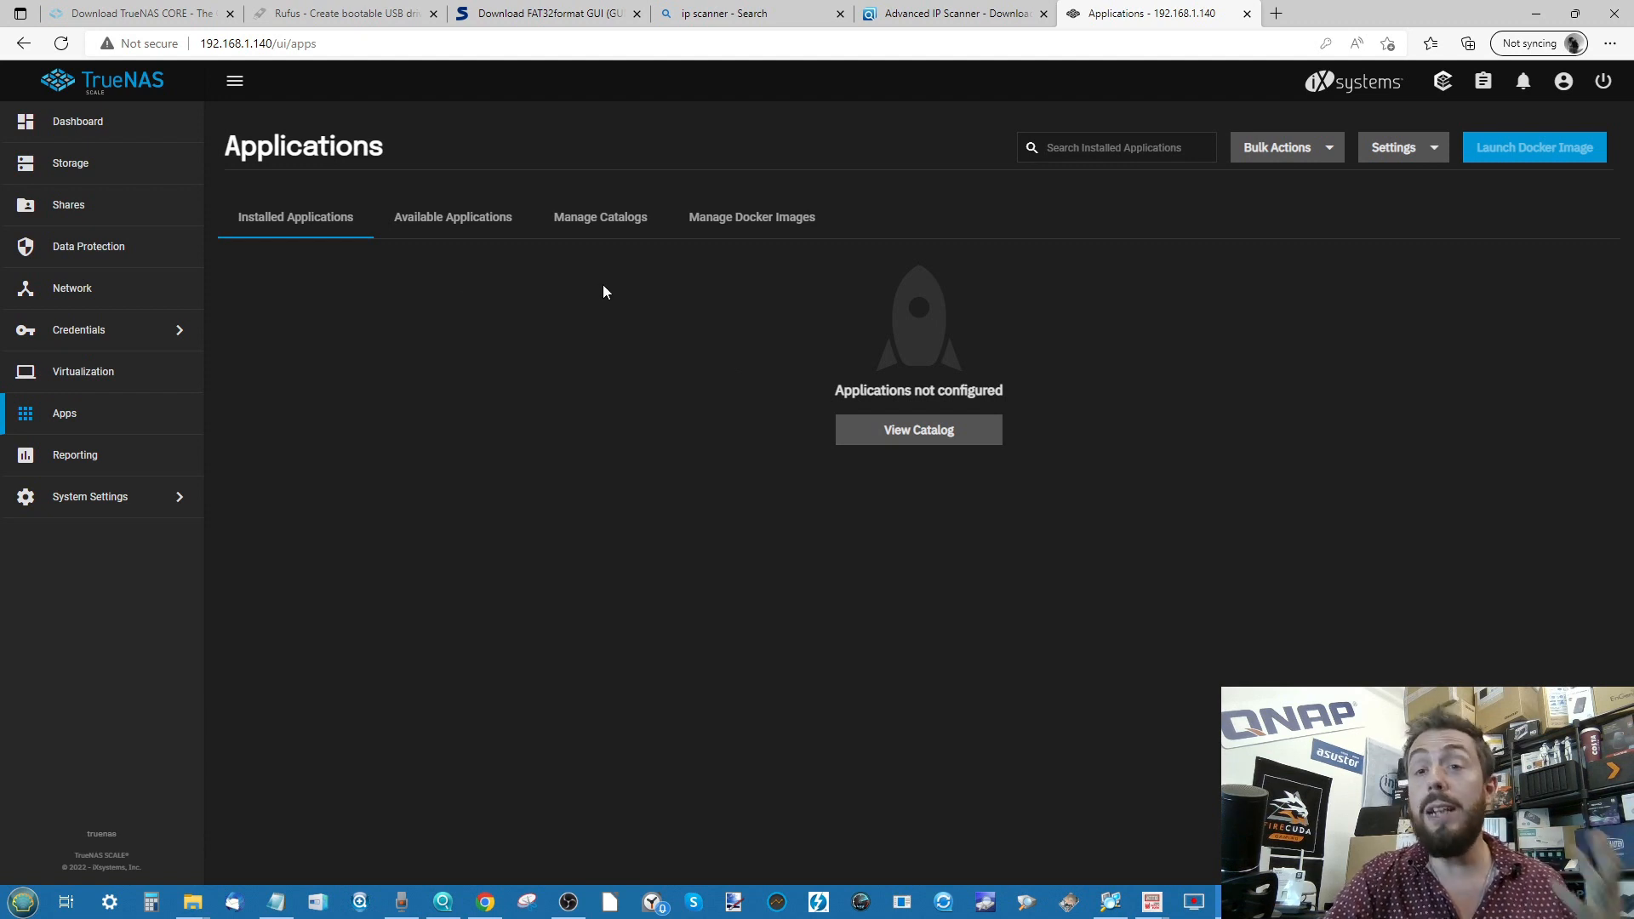
pyautogui.click(439, 219)
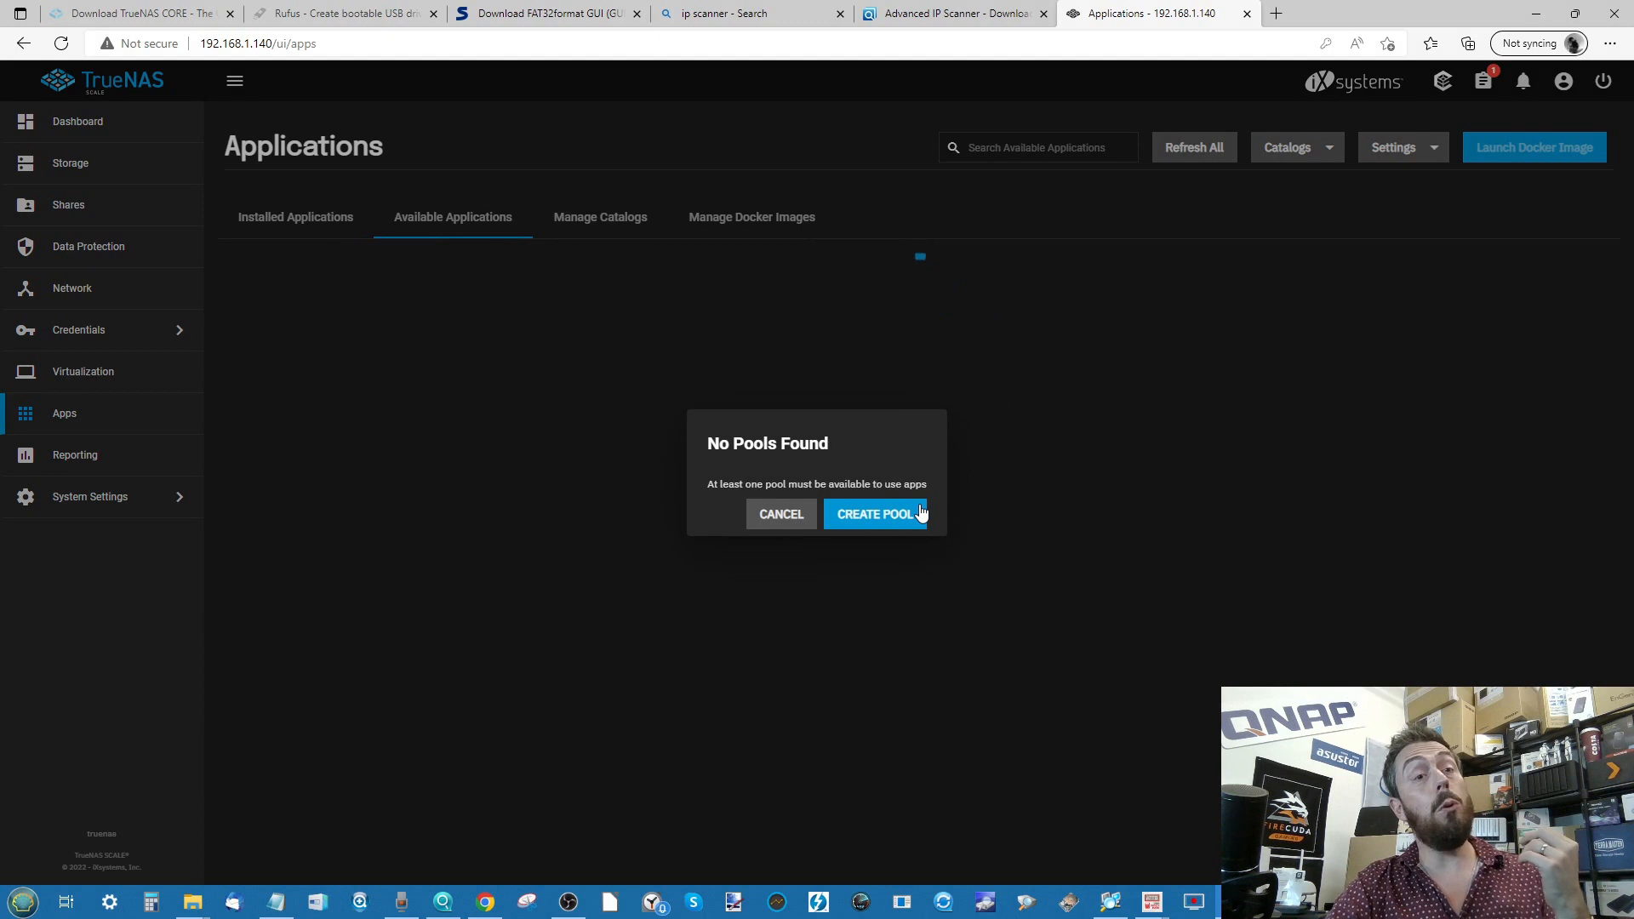
pyautogui.click(788, 515)
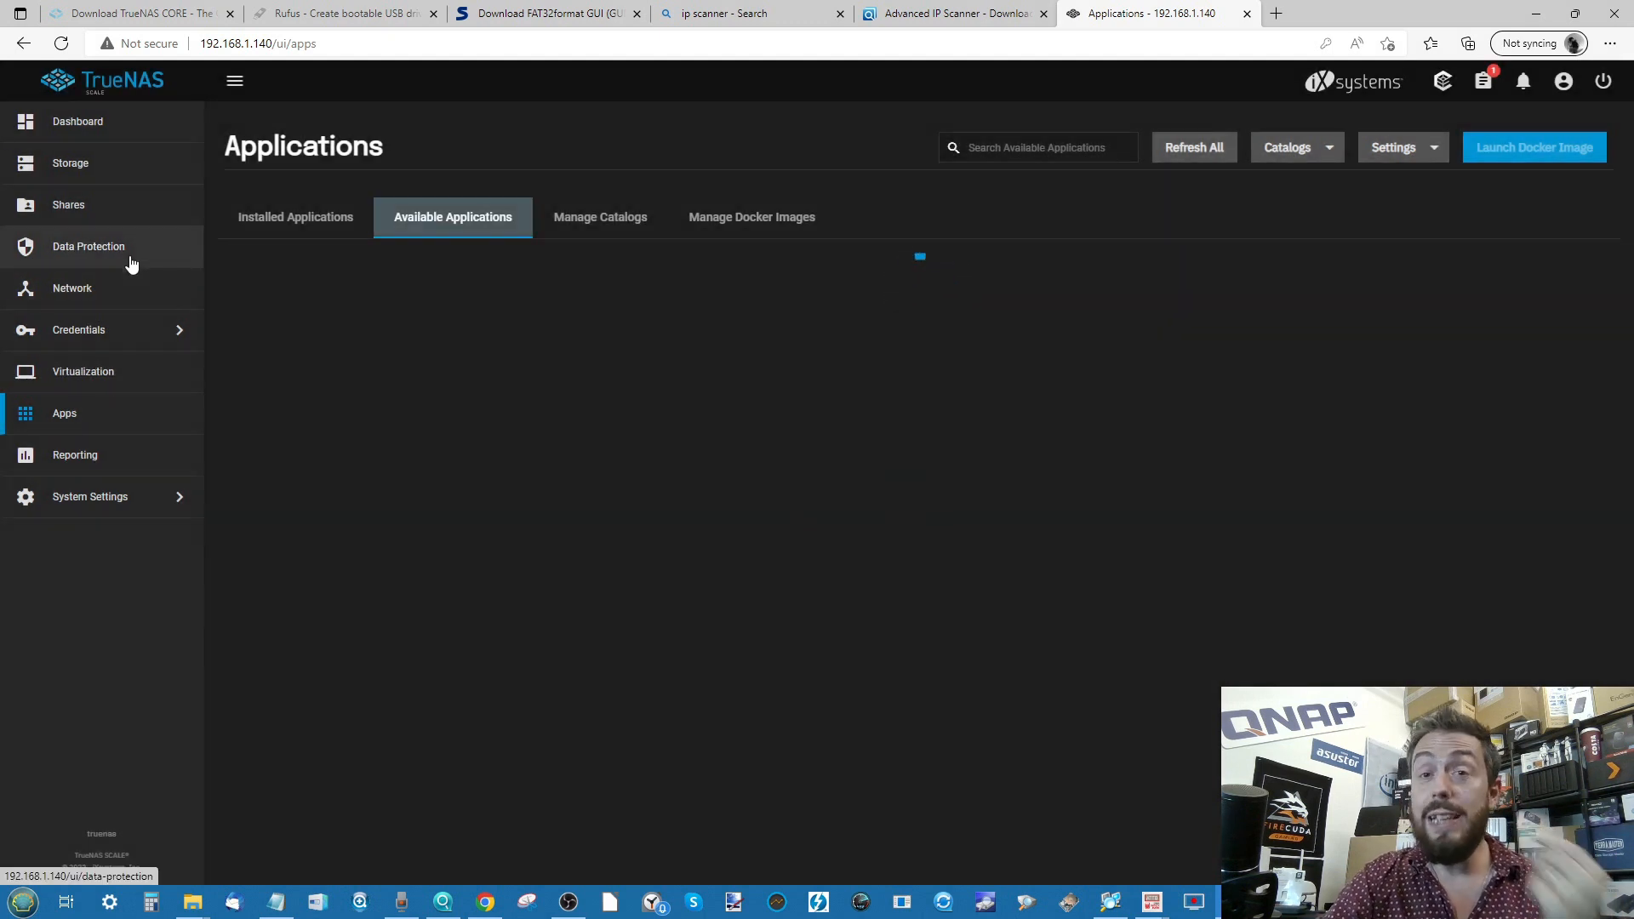
pyautogui.click(78, 122)
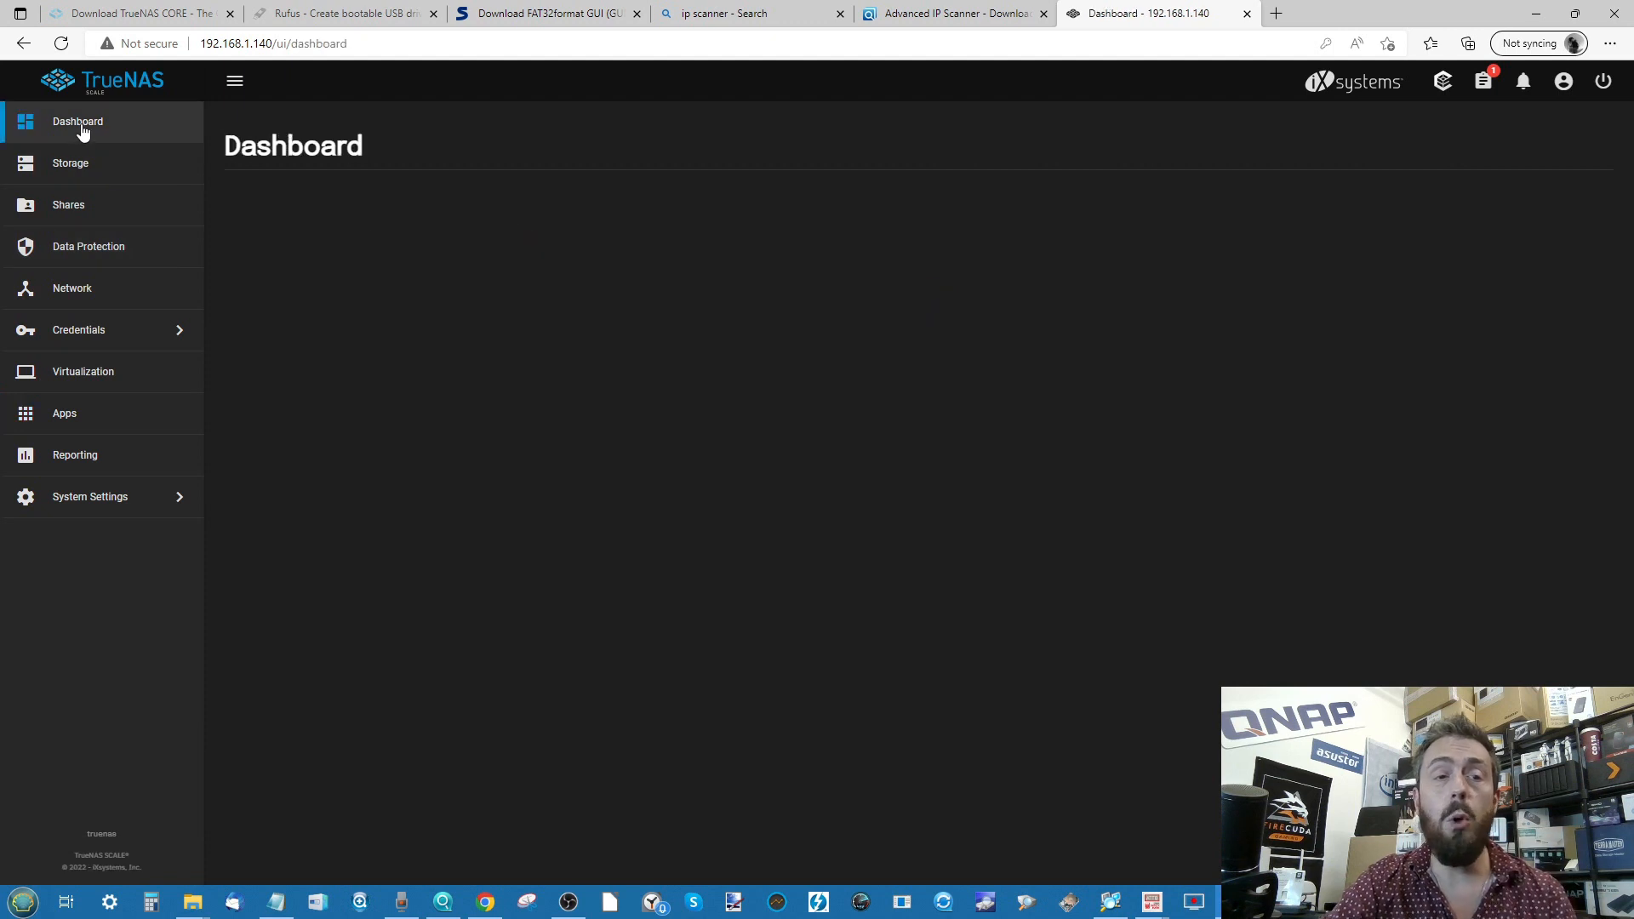